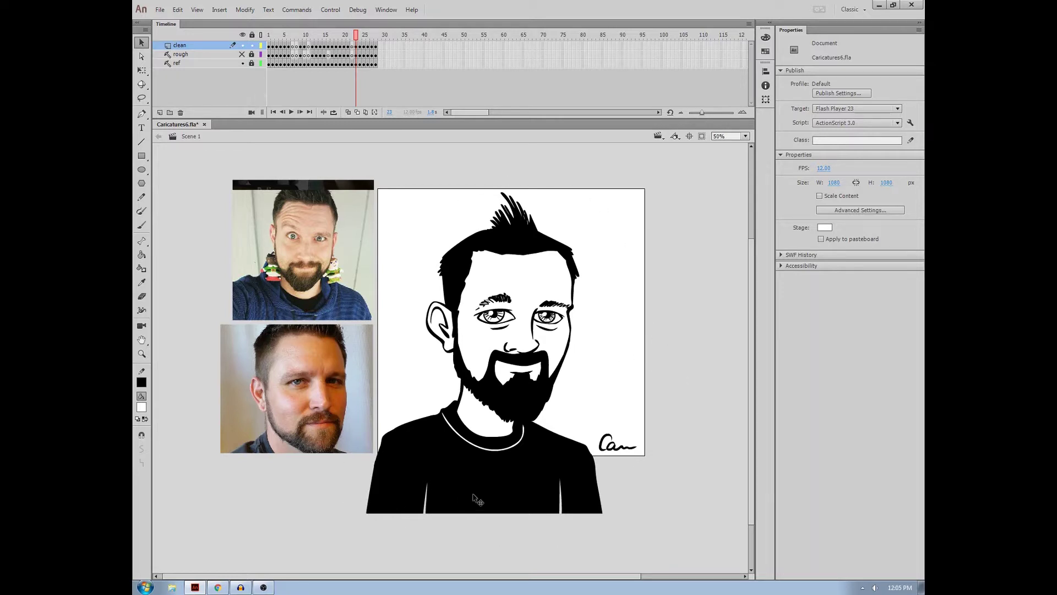
Select the caricature artwork, then bring up the paused YouTube video and the Audacity recording.
left_click(527, 410)
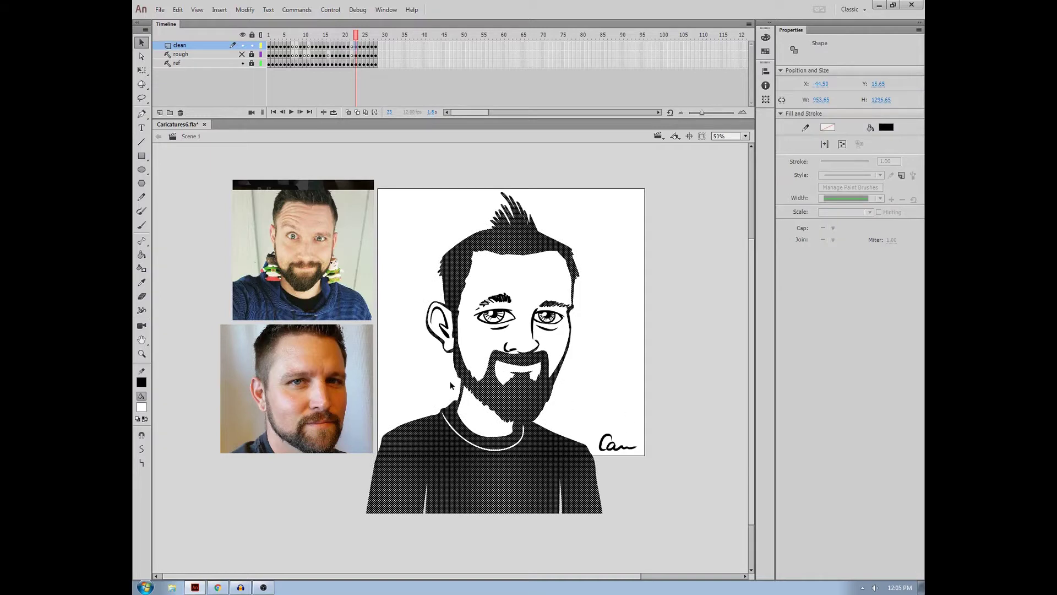
left_click(561, 392)
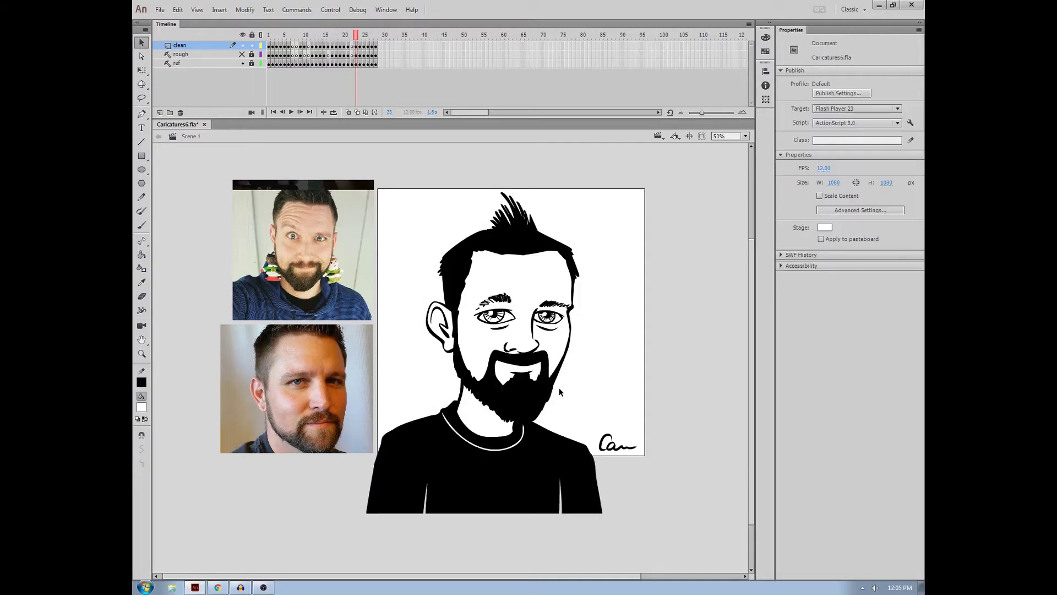
left_click(522, 397)
key("l")
left_click(535, 459)
key("alt+Tab")
key("alt+Tab")
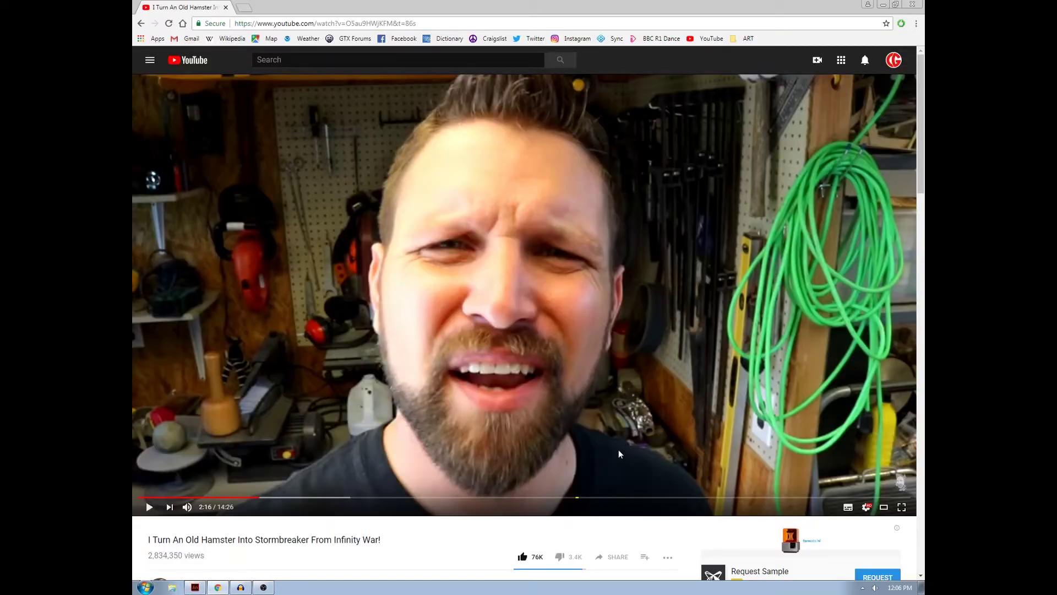
key("alt+Tab")
key("alt+Tab")
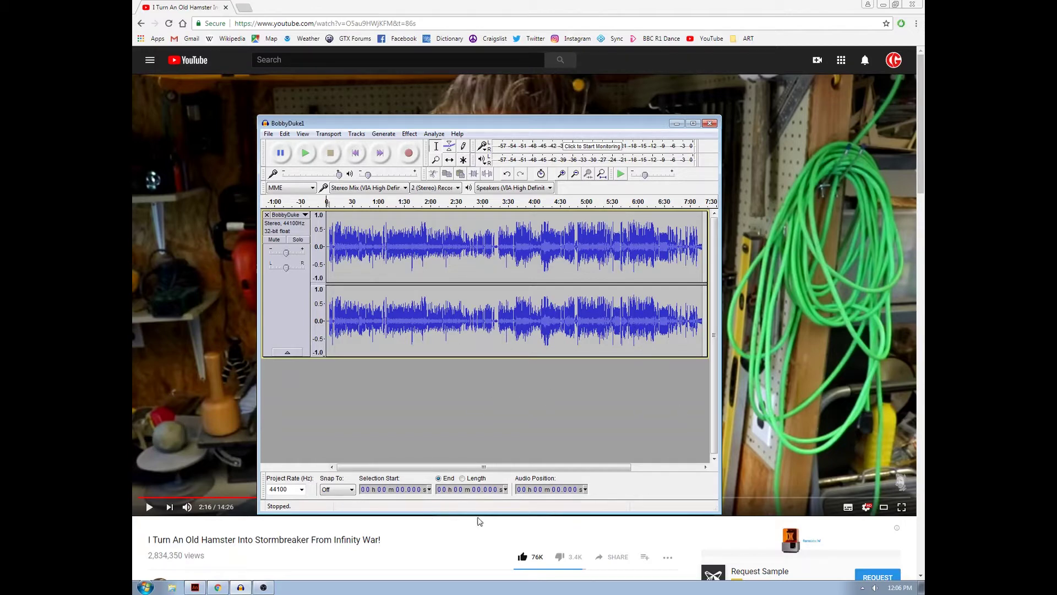
Switch from the Audacity recording back to Animate's start screen.
key("alt+Tab")
key("alt+Tab")
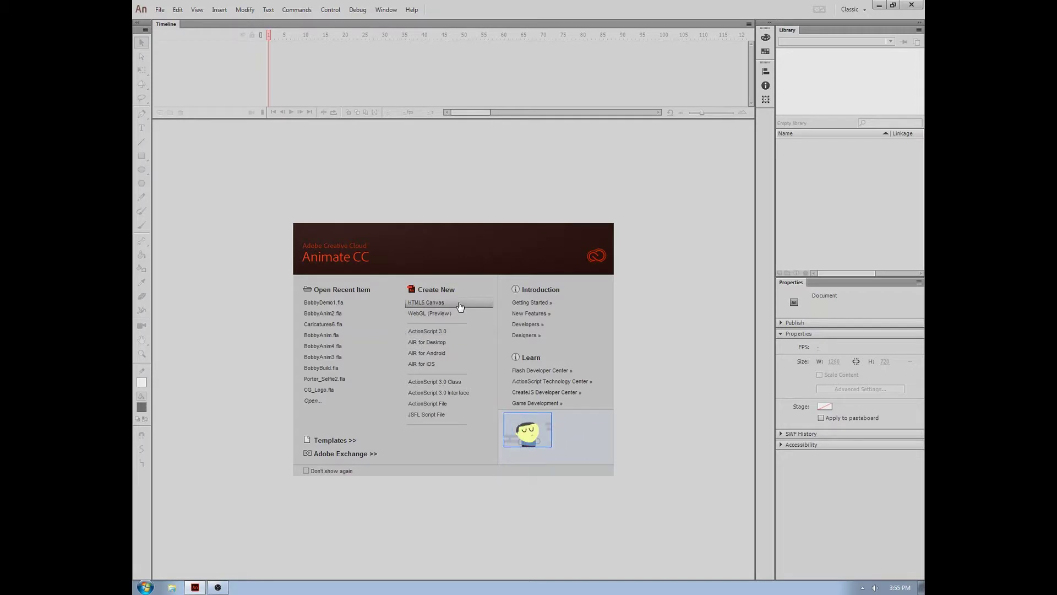
Create a new HTML5 Canvas document and dock the Library panel with the right-hand panels.
left_click(456, 332)
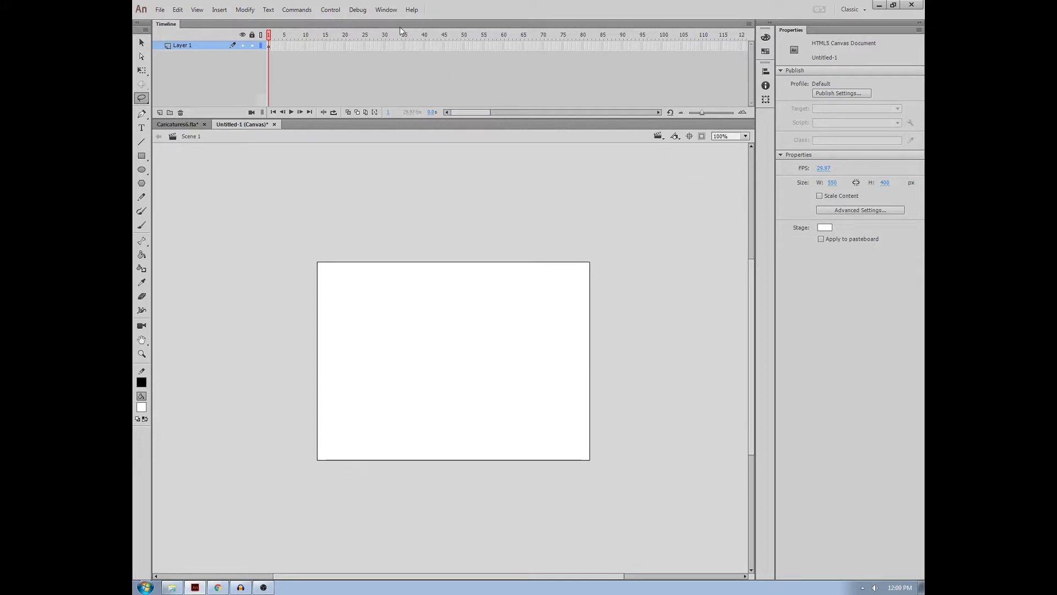
left_click(387, 10)
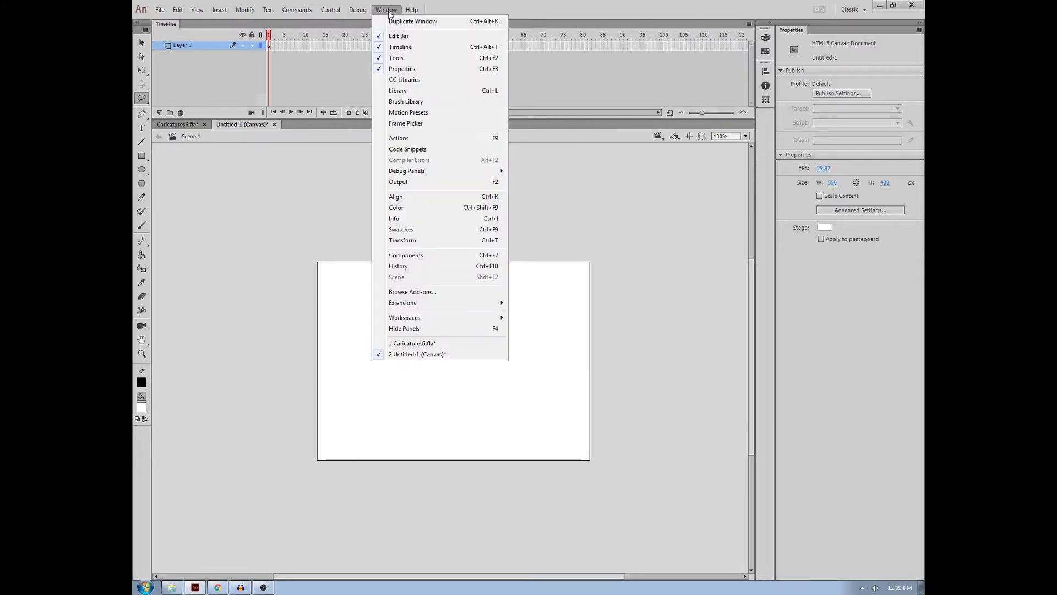
left_click(409, 93)
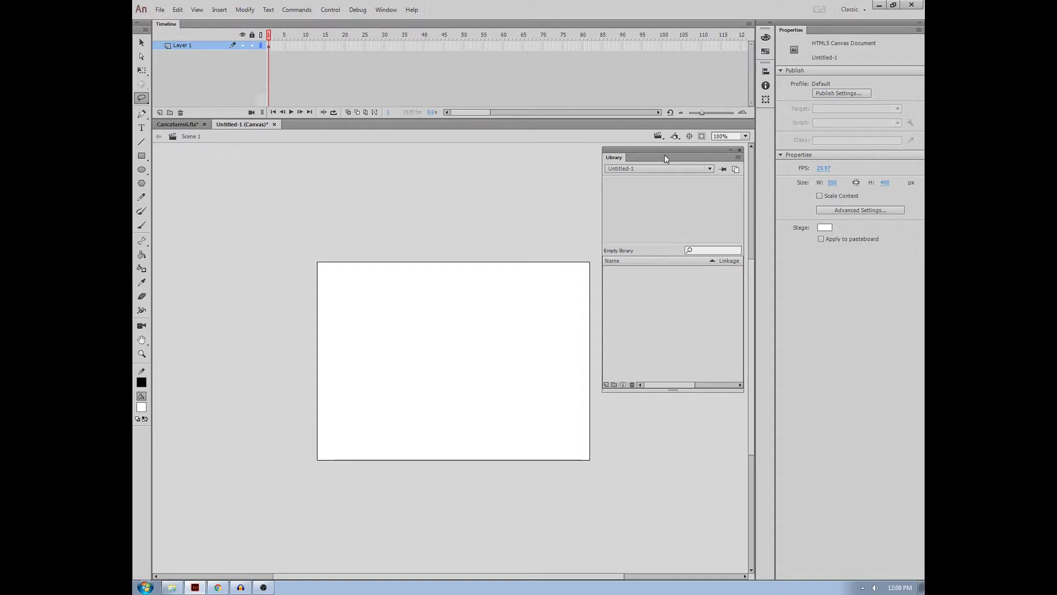
left_click_drag(617, 160, 825, 258)
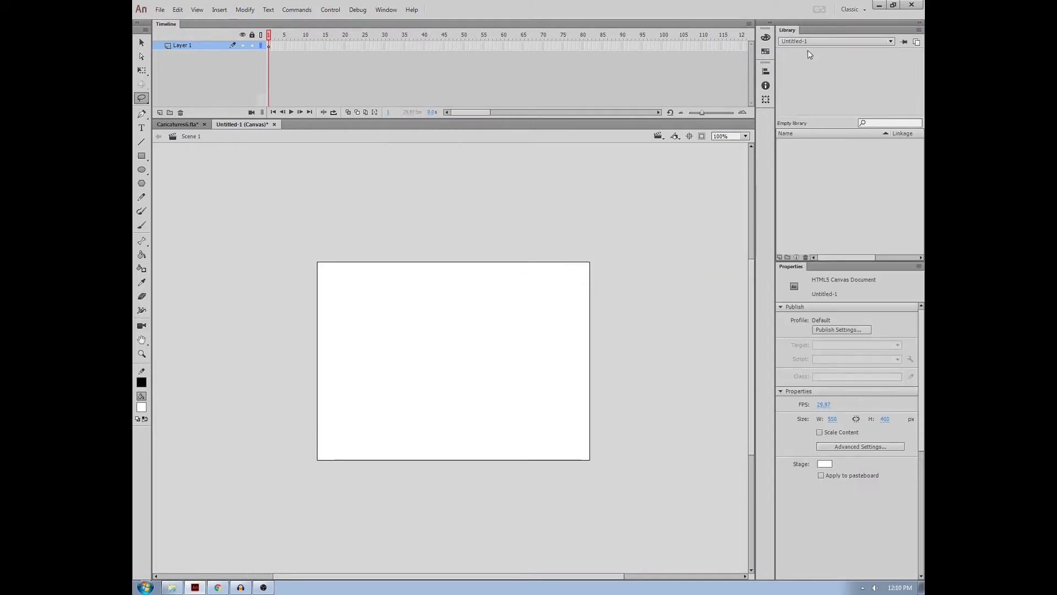
Set the document's stage size to 1280 × 720 pixels.
right_click(447, 335)
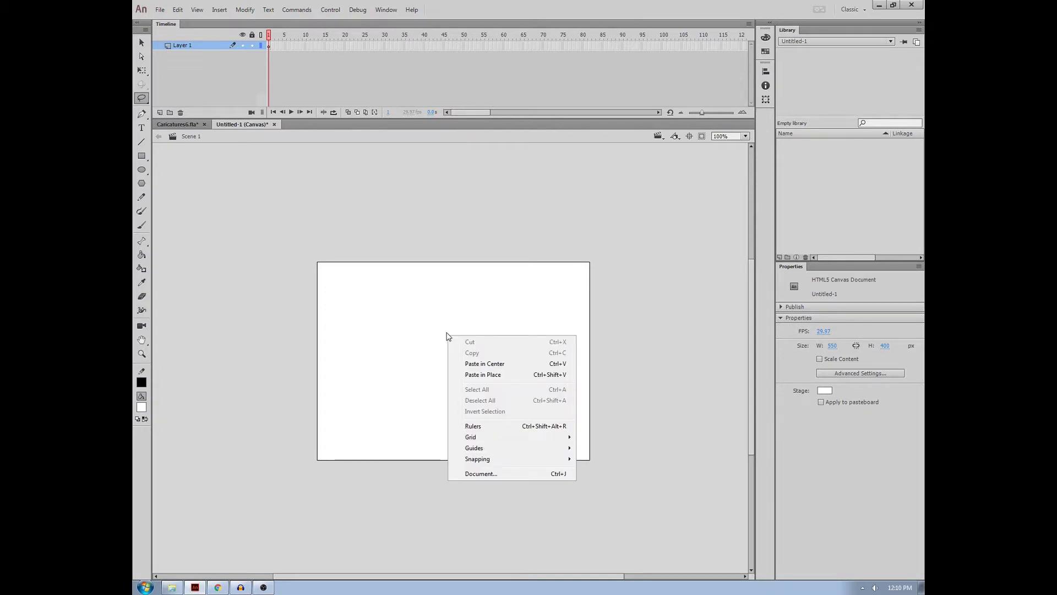
right_click(435, 313)
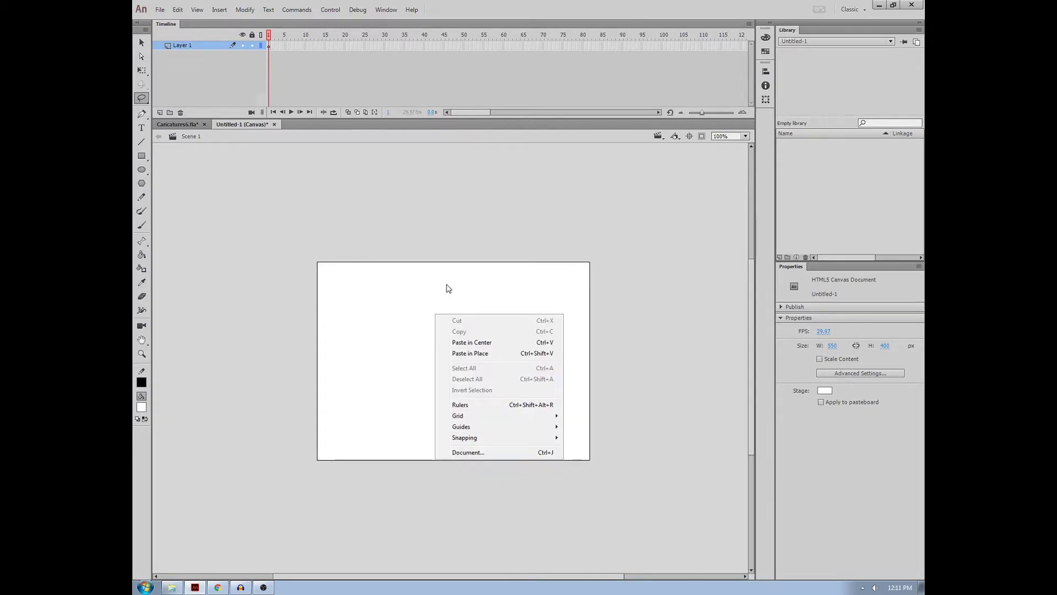
left_click(475, 456)
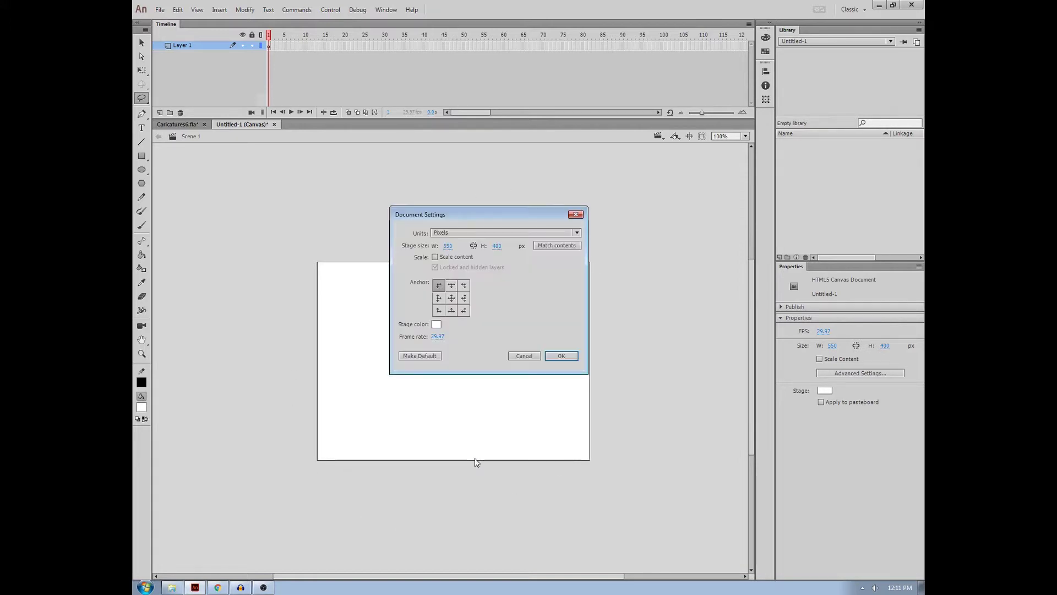
left_click(448, 245)
type("1280")
key("Tab")
type("720")
left_click(560, 355)
Fit the whole 1280 × 720 stage in the window.
key("ctrl+minus")
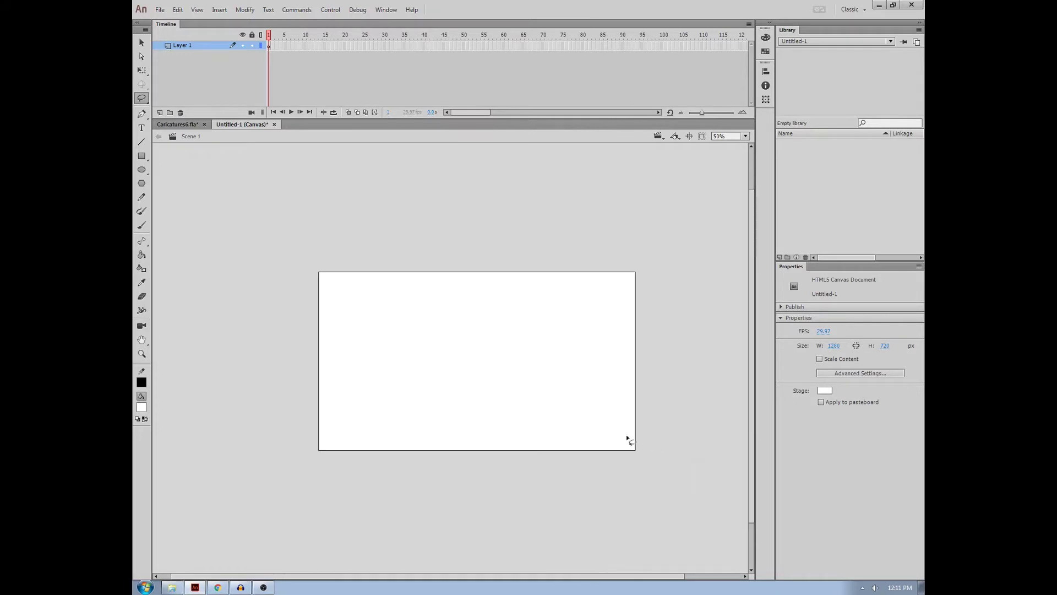
left_click_drag(550, 472, 540, 448)
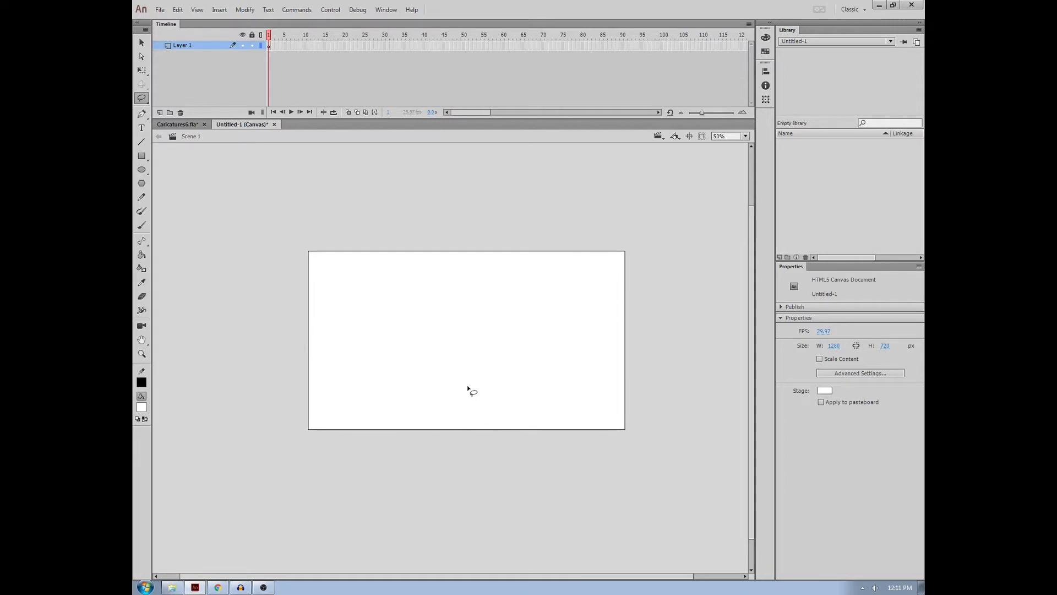
left_click(746, 136)
left_click(746, 148)
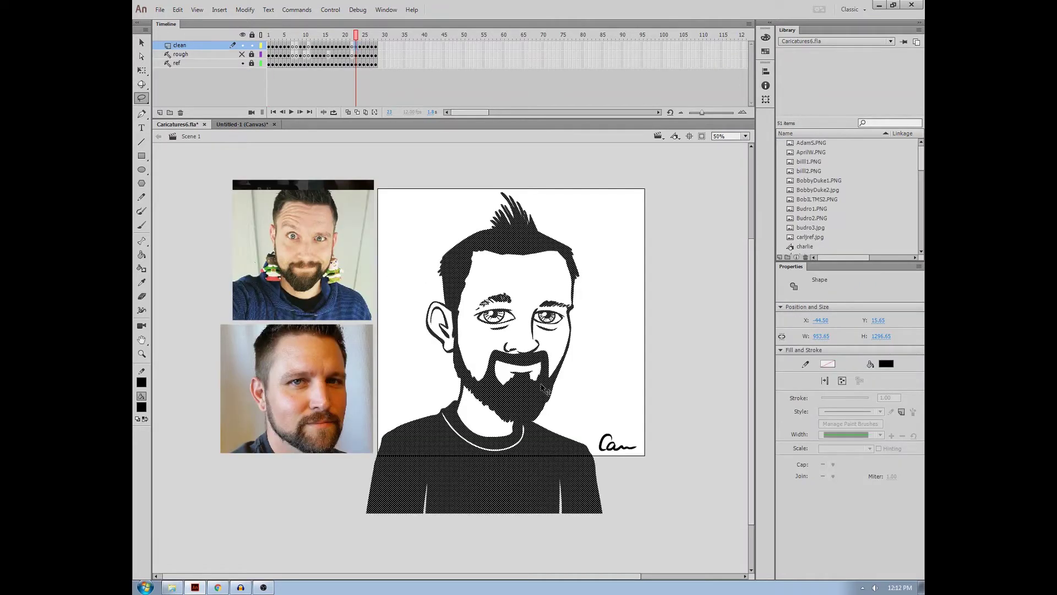
Paste the caricature into Untitled-1, scale it to the stage height and nudge it lower.
left_click(242, 124)
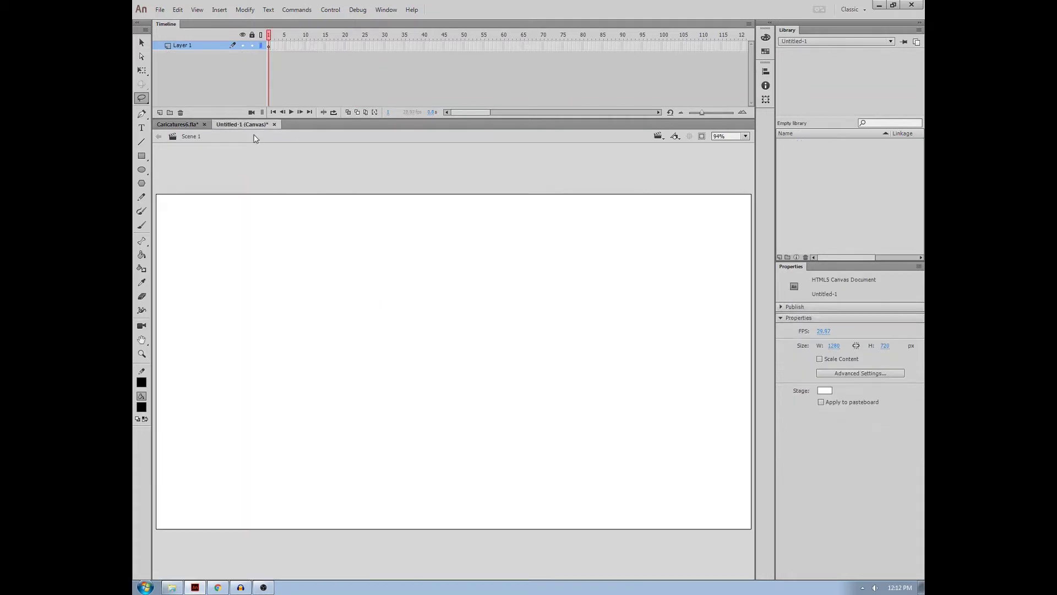
key("ctrl+v")
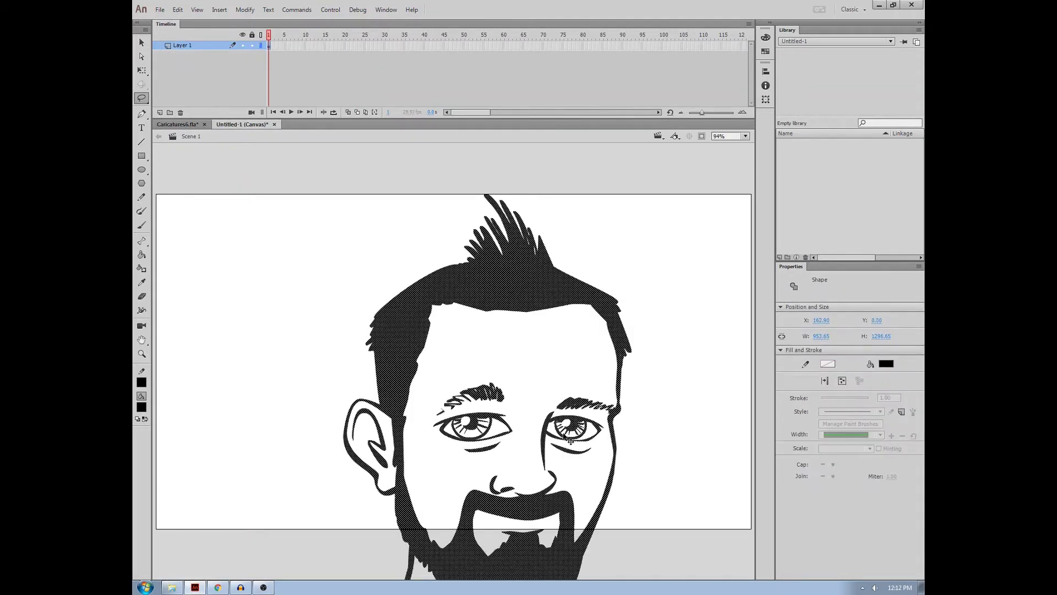
key("q")
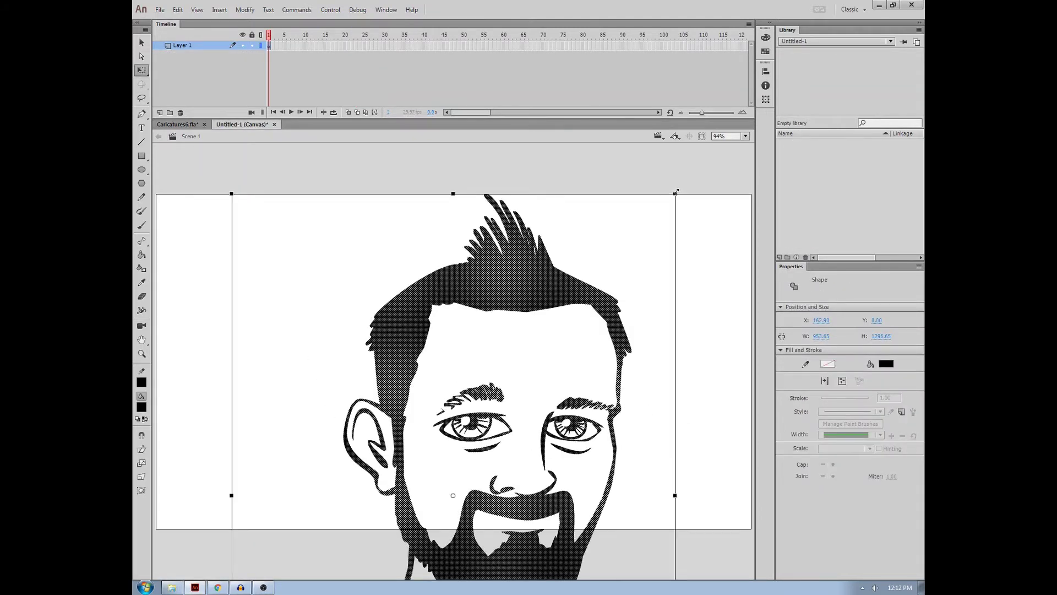
left_click_drag(676, 191, 459, 206)
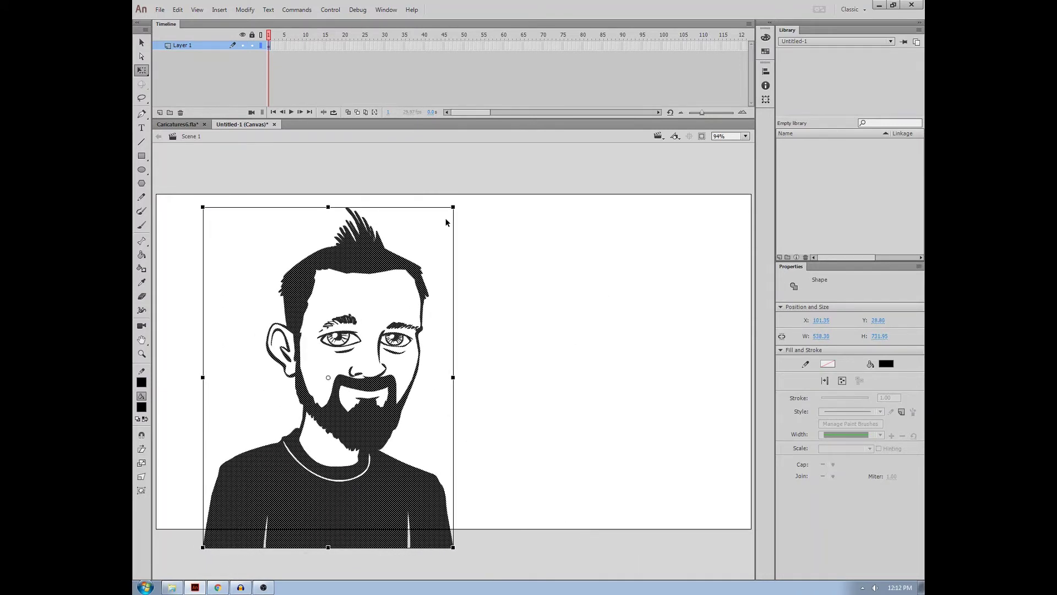
left_click_drag(203, 547, 196, 556)
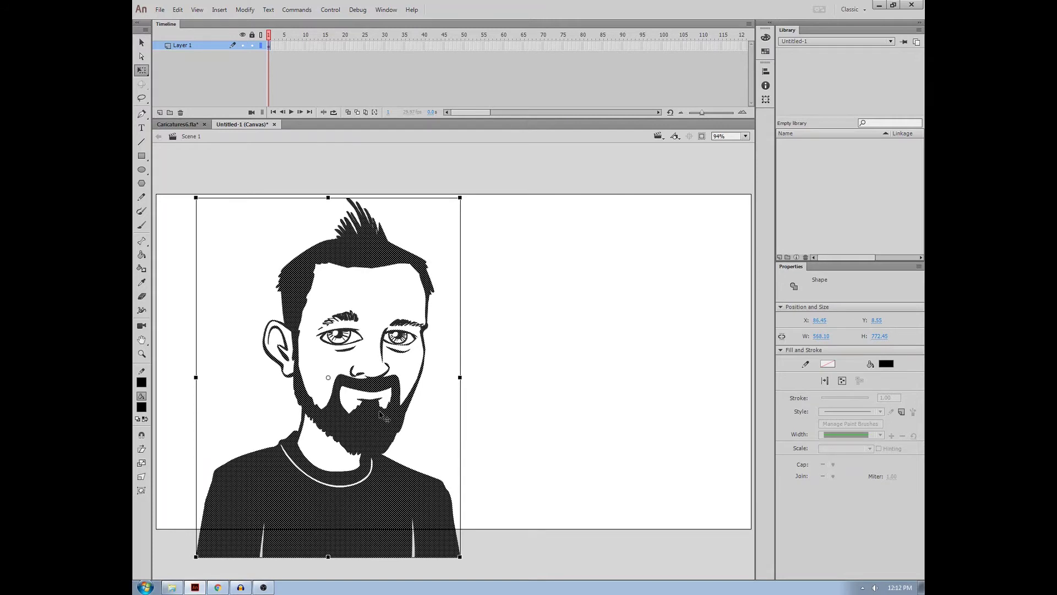
left_click_drag(381, 416, 380, 425)
left_click(535, 271)
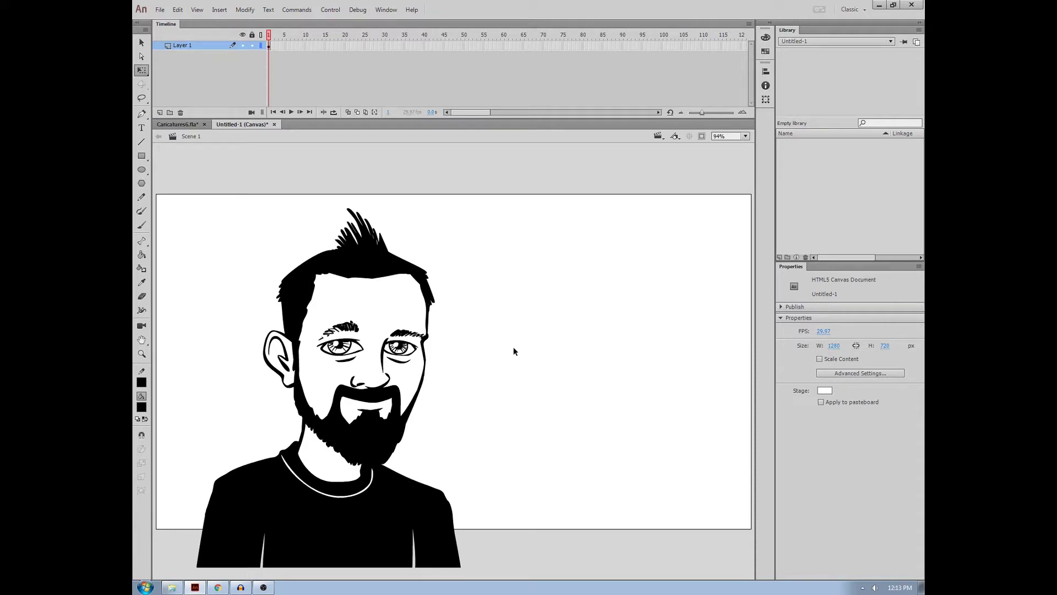
Convert the selected caricature artwork into a graphic symbol named Bobby1.
left_click_drag(168, 164, 572, 580)
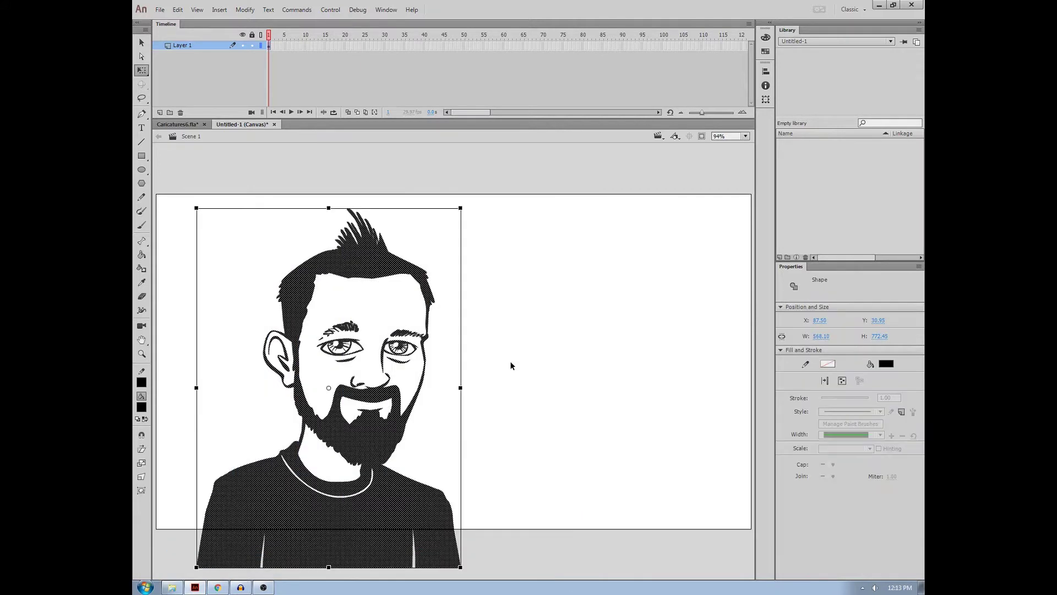
right_click(417, 483)
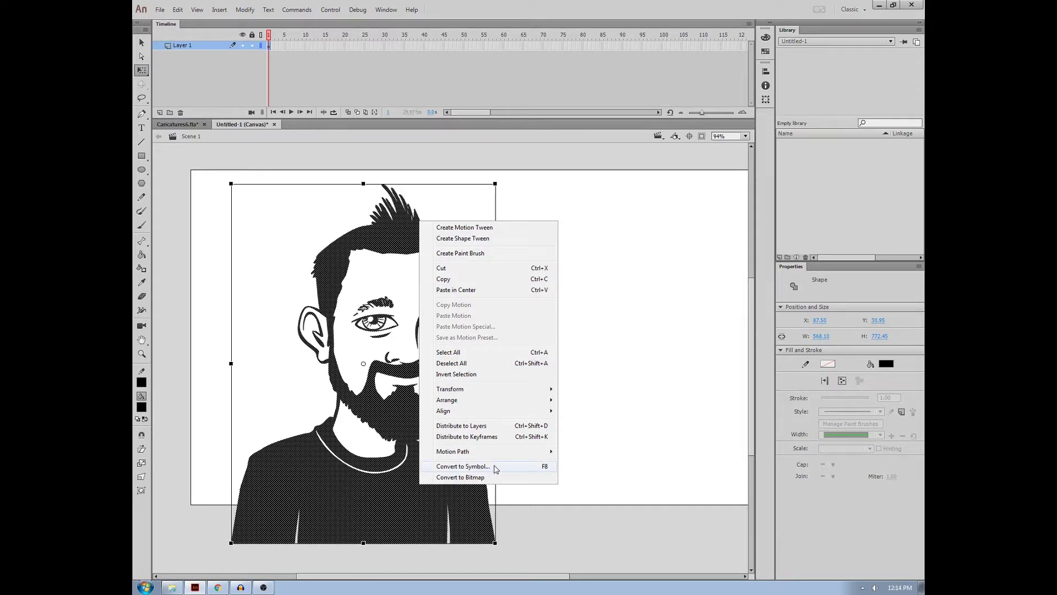
left_click(549, 467)
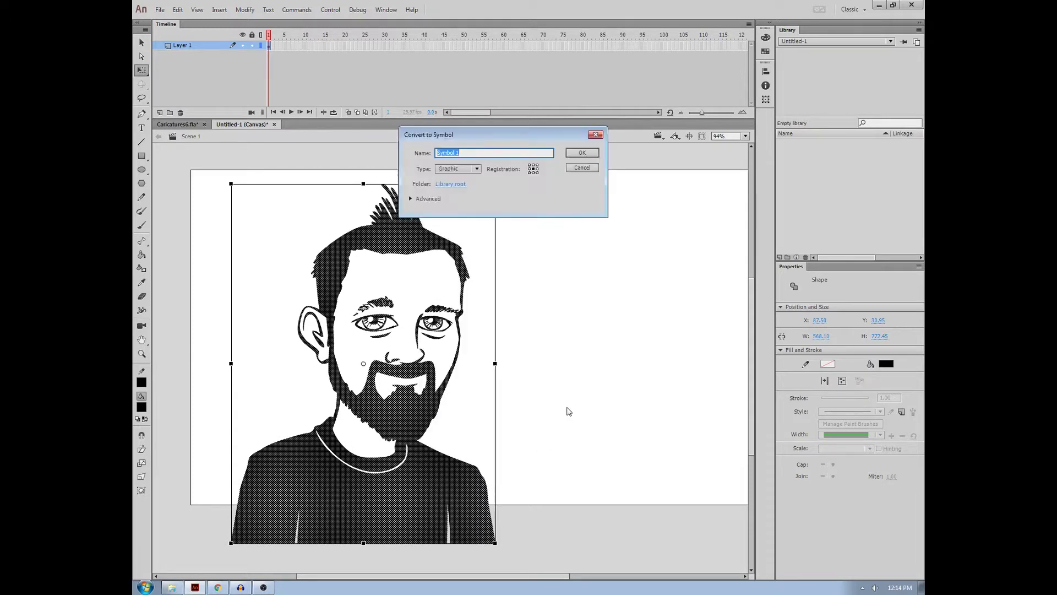
type("Bobby12")
key("BackSpace")
left_click(582, 153)
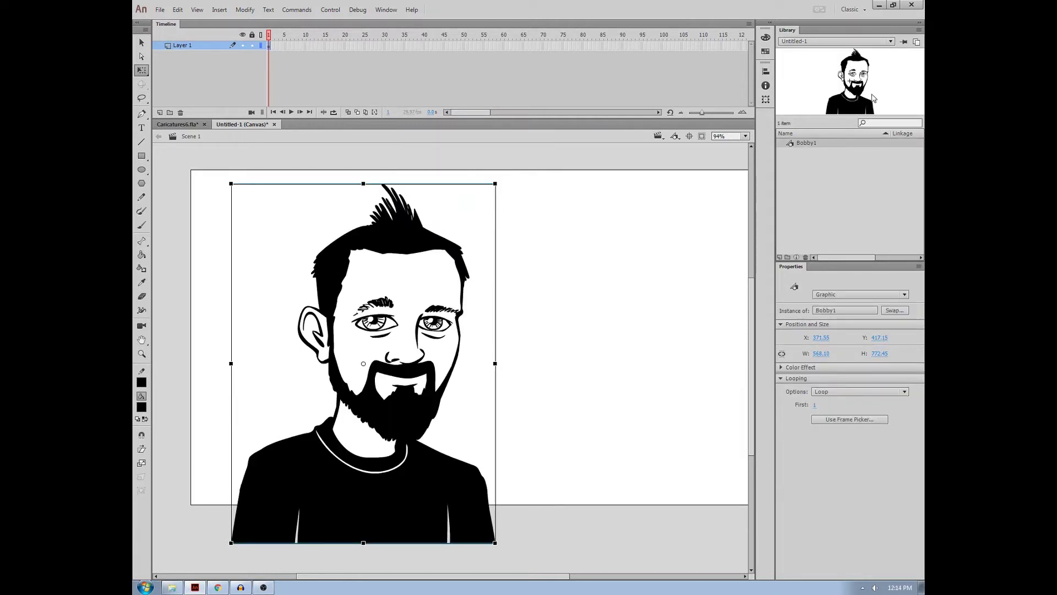
left_click(551, 275)
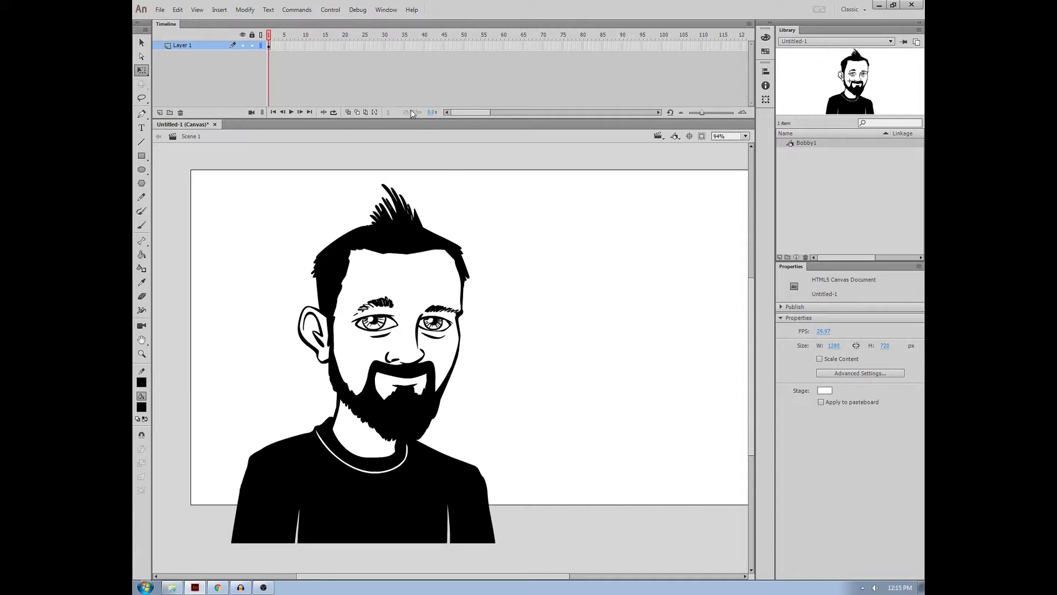
Check the 29.97 fps frame rate, then reposition and shrink the Bobby1 graphic.
left_click(823, 334)
mouse_move(394, 503)
left_mouse_down()
mouse_move(586, 457)
mouse_move(452, 491)
mouse_move(346, 484)
mouse_move(386, 491)
left_mouse_up()
mouse_move(491, 173)
left_mouse_down()
mouse_move(483, 188)
mouse_move(495, 184)
left_mouse_up()
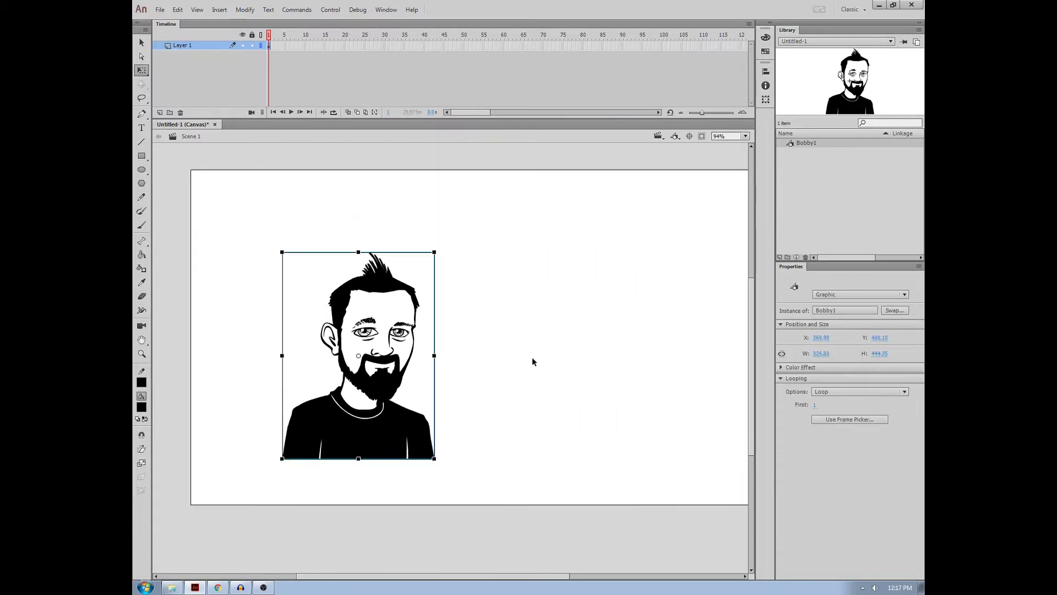
left_click(571, 423)
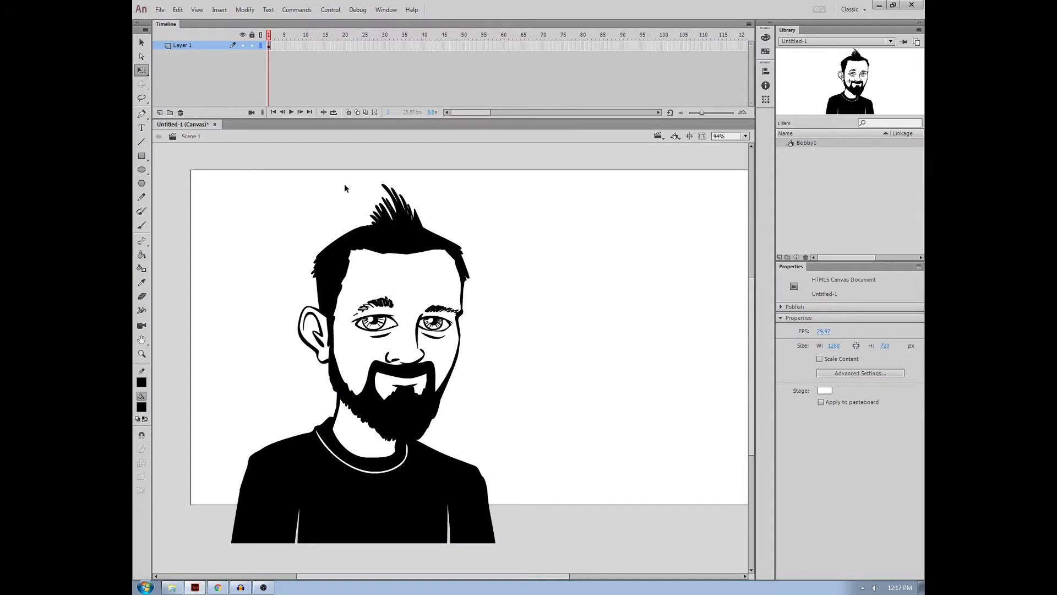
Rename Layer 1 to Scene and add a new layer to the timeline.
double_click(187, 45)
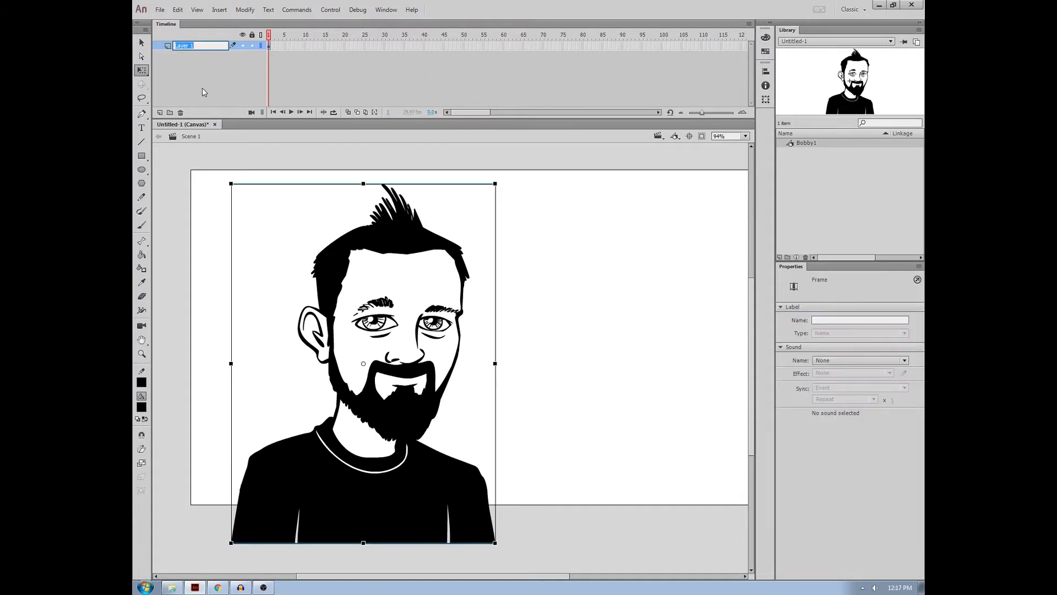
type("Scene")
key("Return")
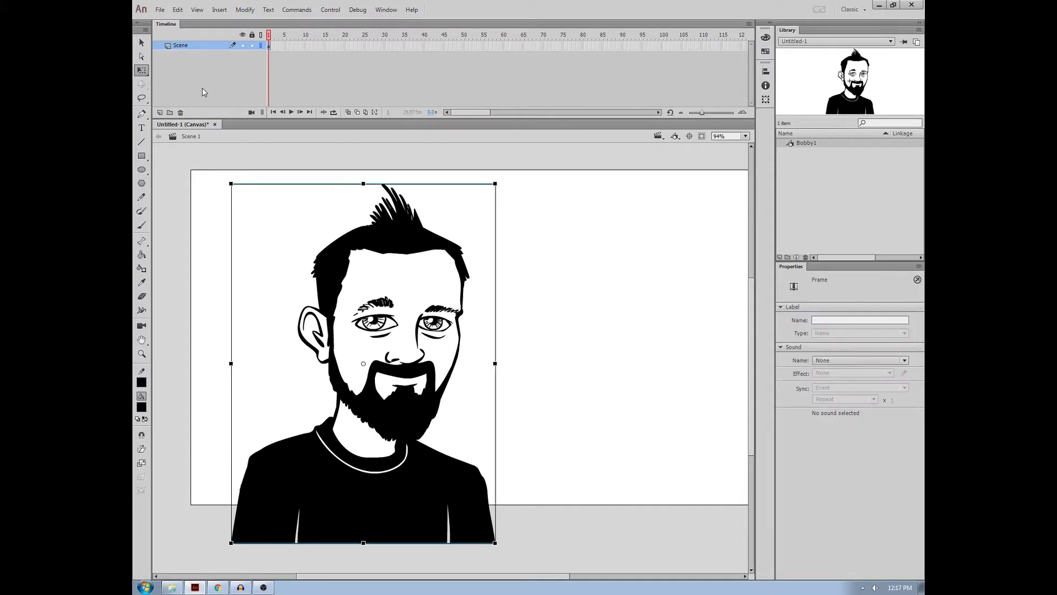
double_click(410, 246)
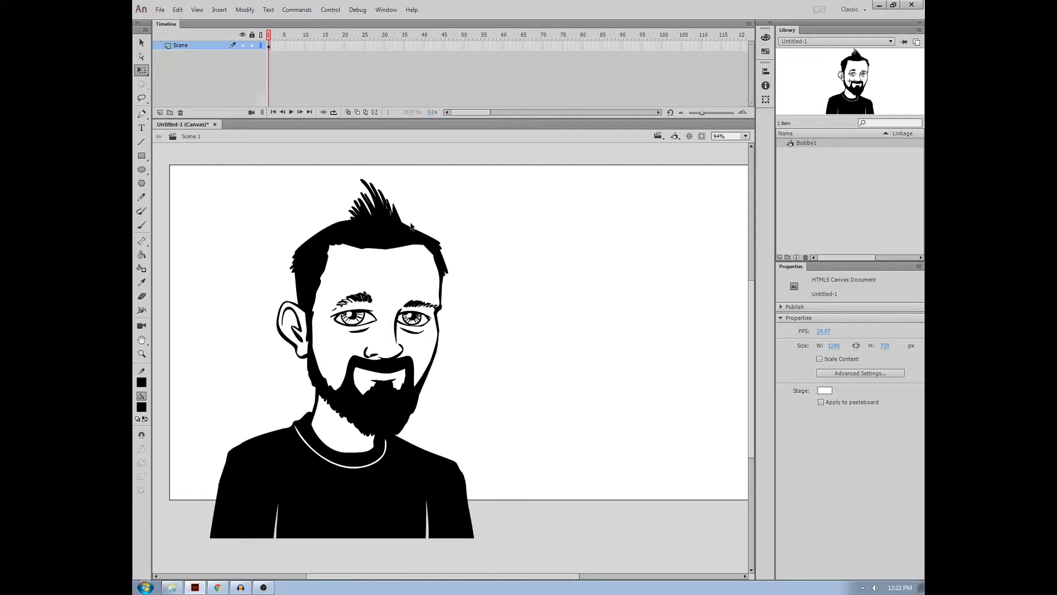
left_click(160, 112)
Move the new layer below Scene, rename it BG and make it a guide layer.
left_click_drag(199, 58, 190, 54)
double_click(191, 55)
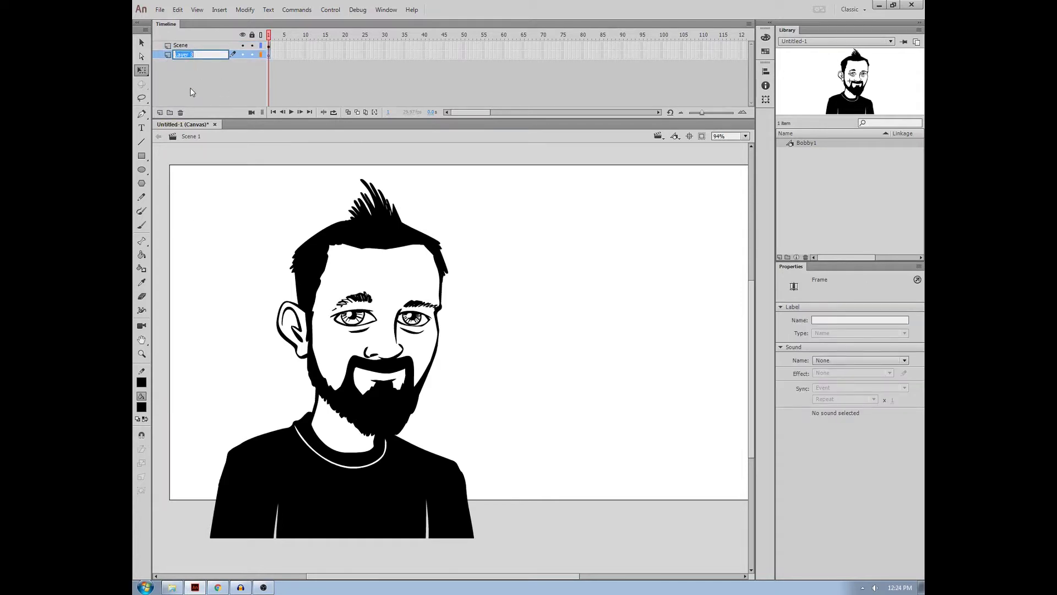
type("BG")
key("Return")
right_click(185, 58)
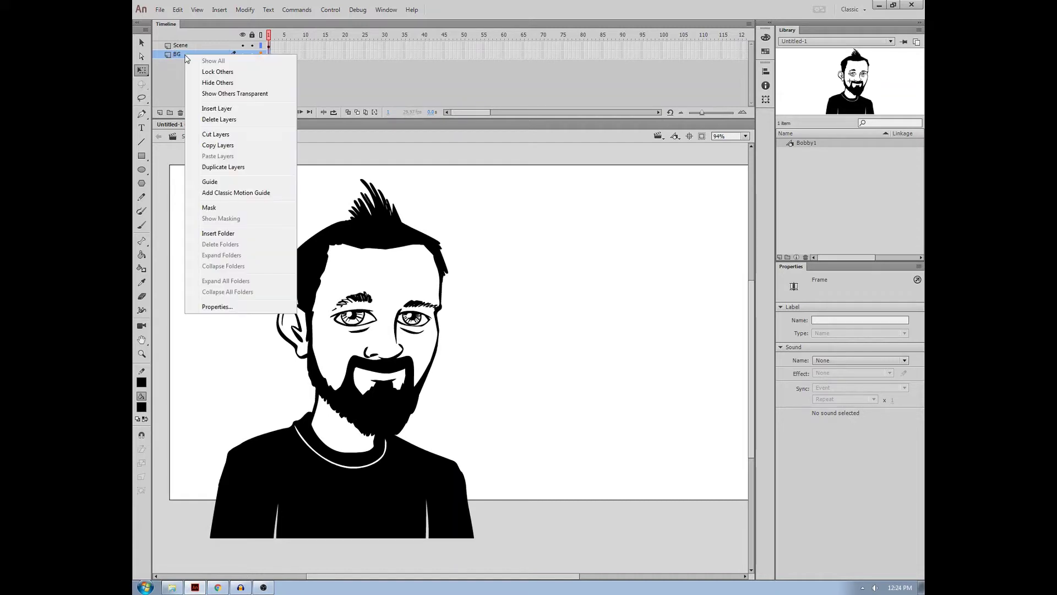
left_click(230, 184)
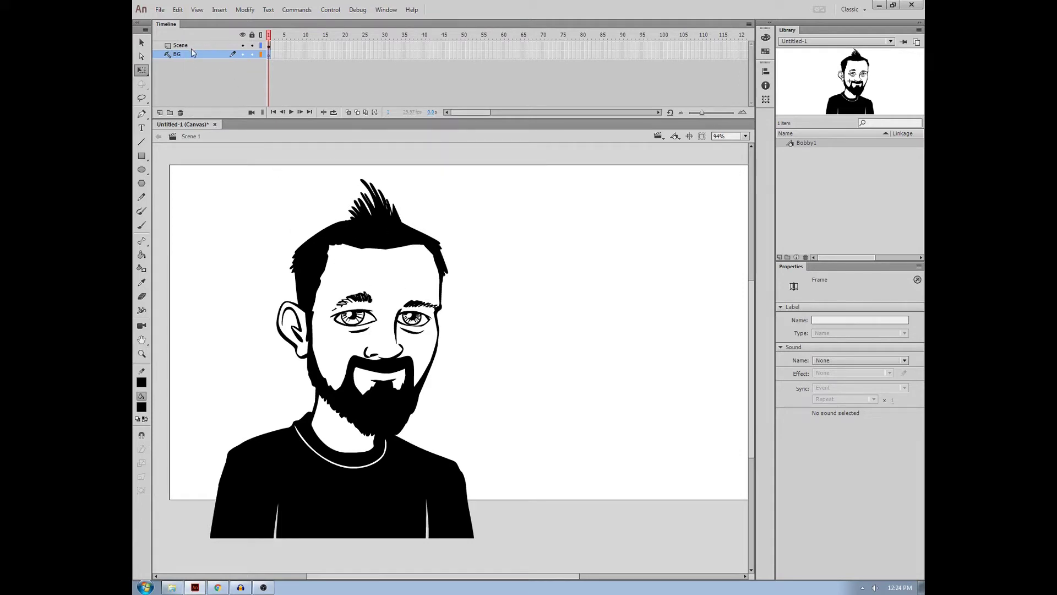
Paste the reference screenshot onto the BG layer and position it behind the caricature.
key("ctrl+v")
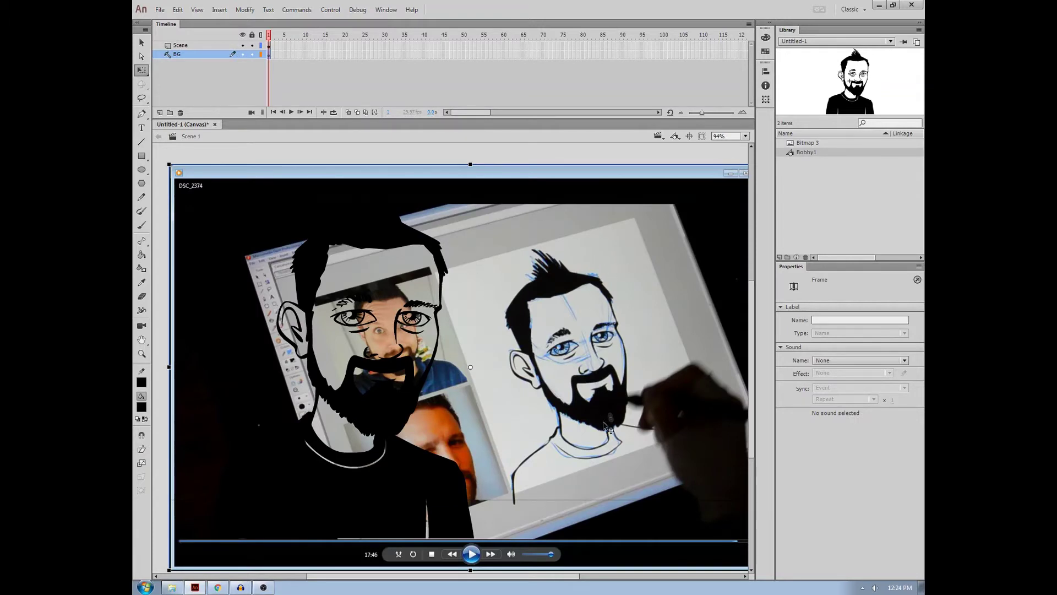
left_click_drag(604, 423, 600, 388)
left_click(577, 546)
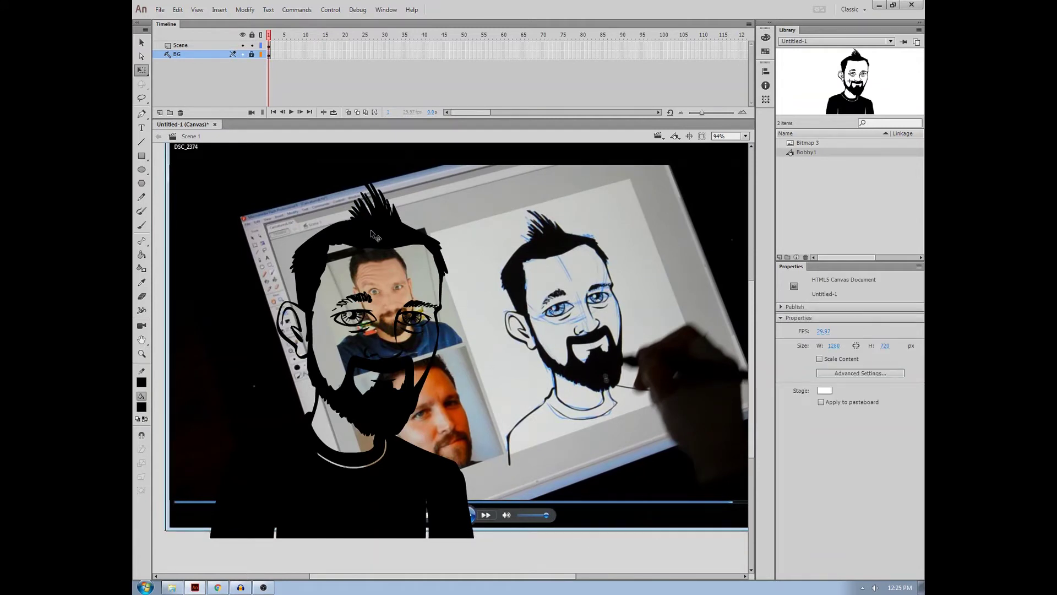
double_click(378, 329)
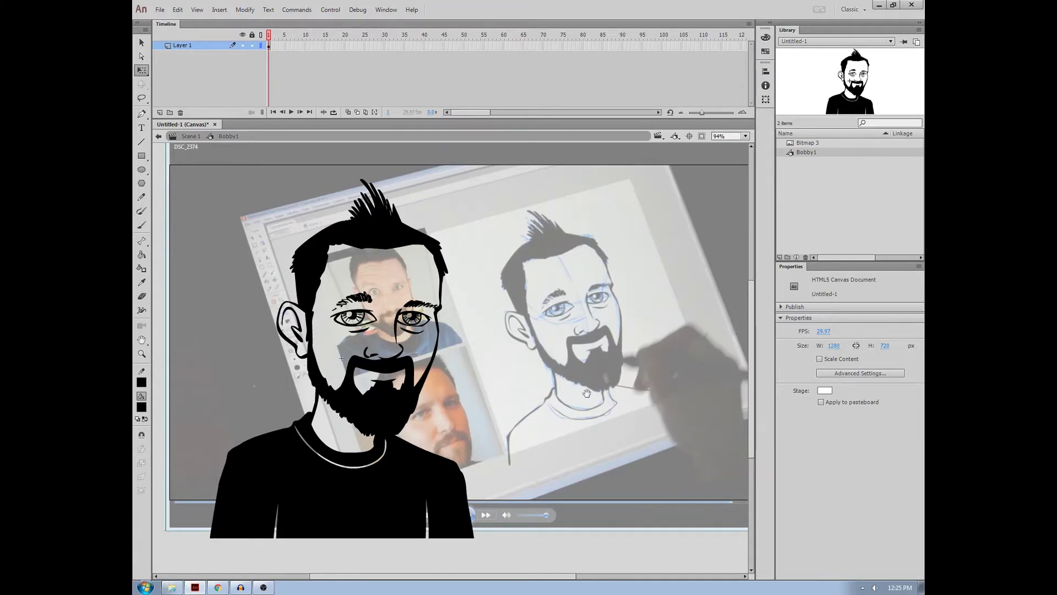
Fill the face, neck, mouth and eye whites with white, undoing one stray fill.
scroll(477, 308, "left", 1)
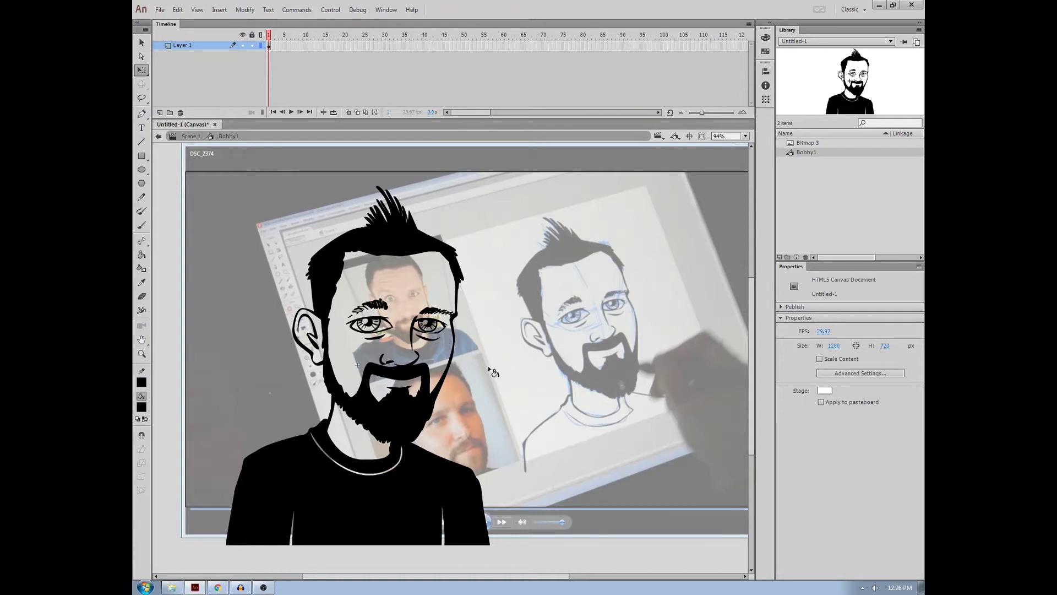
key("k")
left_click(388, 360)
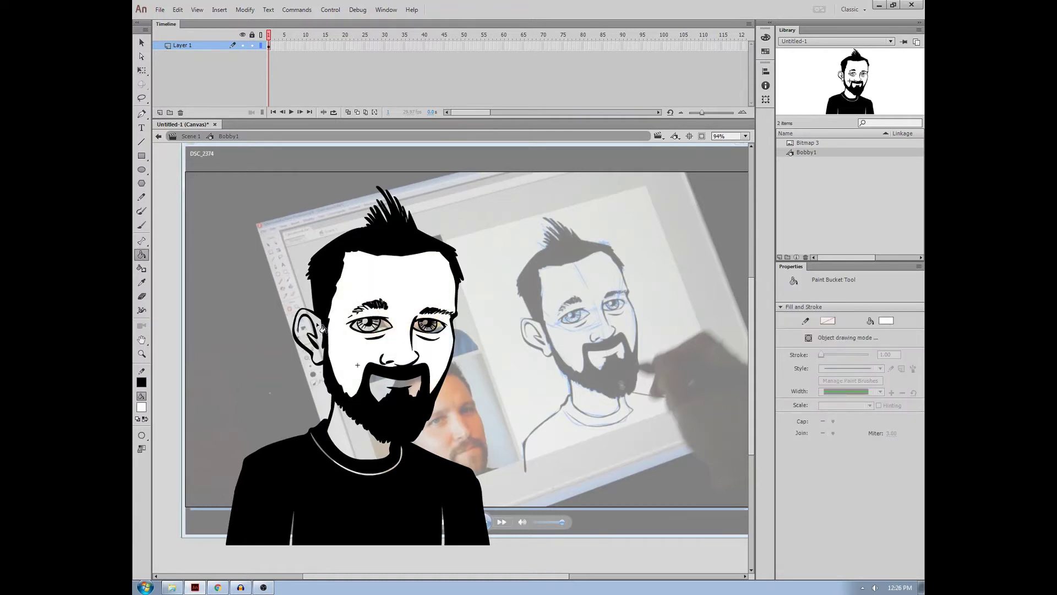
left_click(369, 446)
left_click(387, 391)
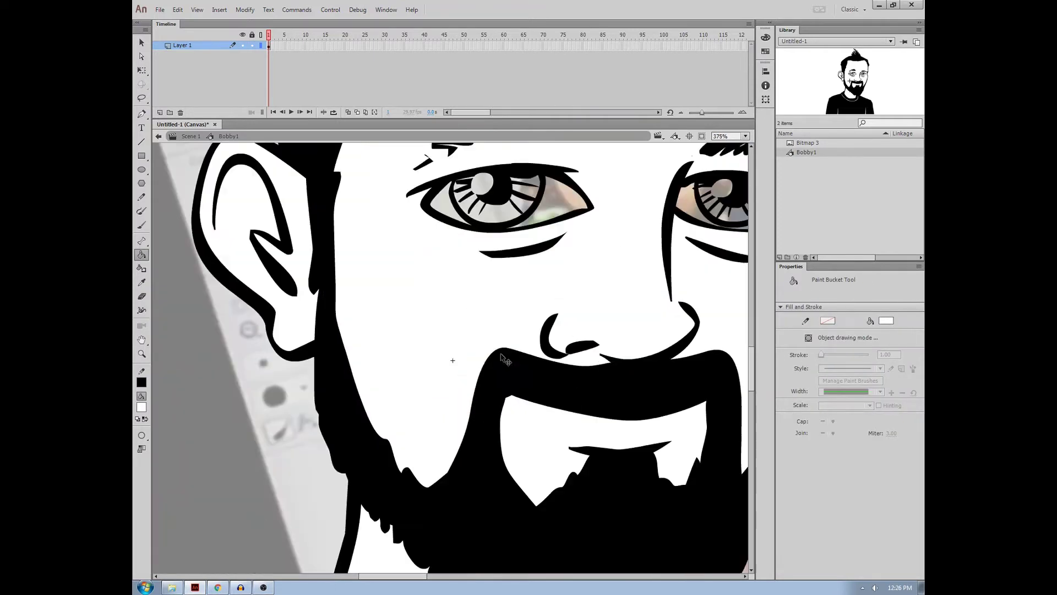
key("ctrl+=")
key("ctrl+=")
left_click(545, 426)
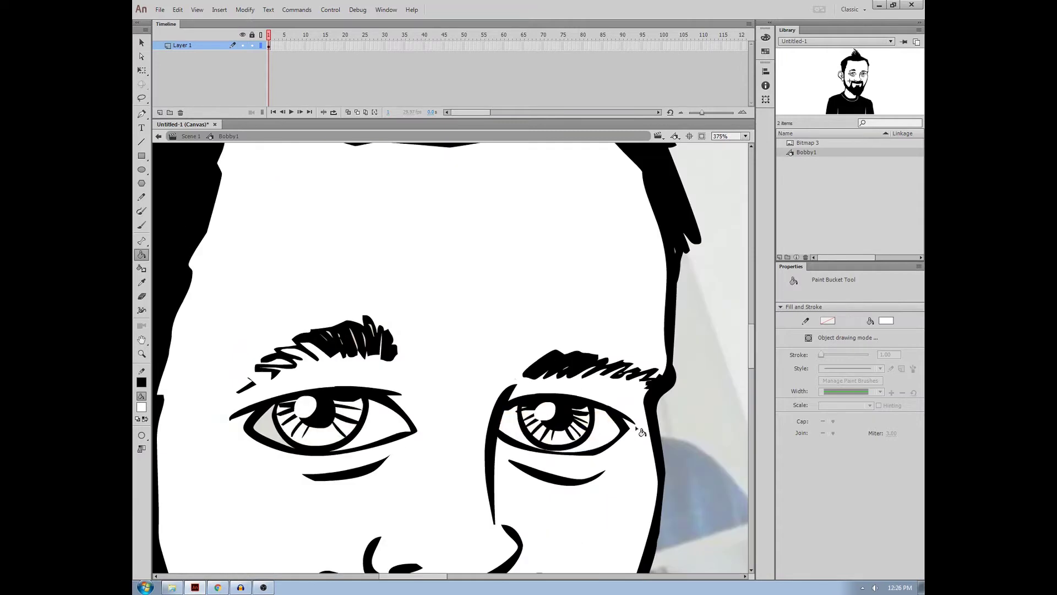
left_click(626, 375)
key("ctrl+z")
key("ctrl+minus")
key("ctrl+minus")
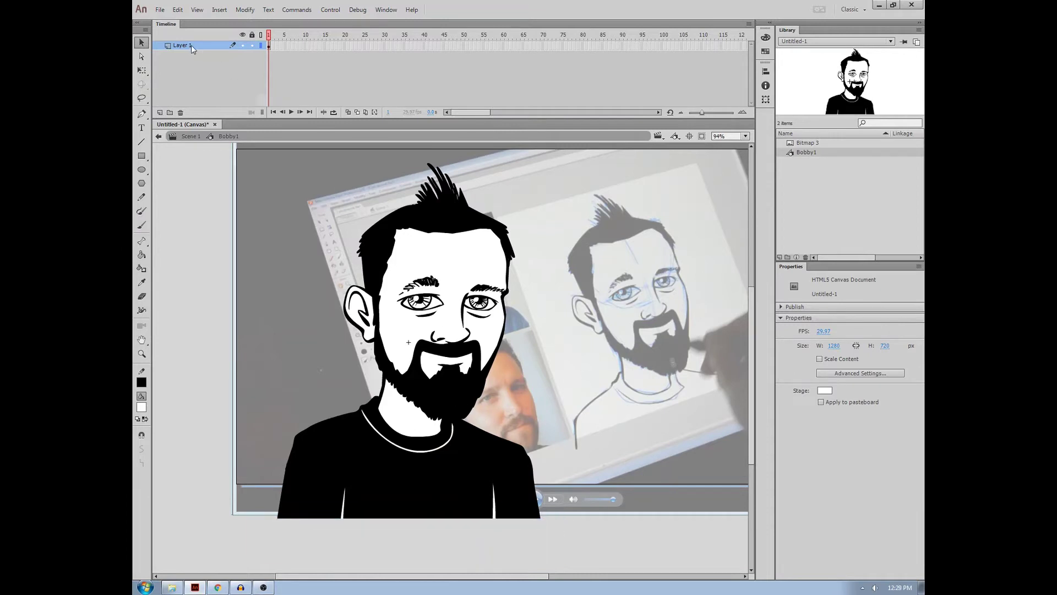
Rename the caricature's layer to Original, then lock and hide it.
left_click(187, 45)
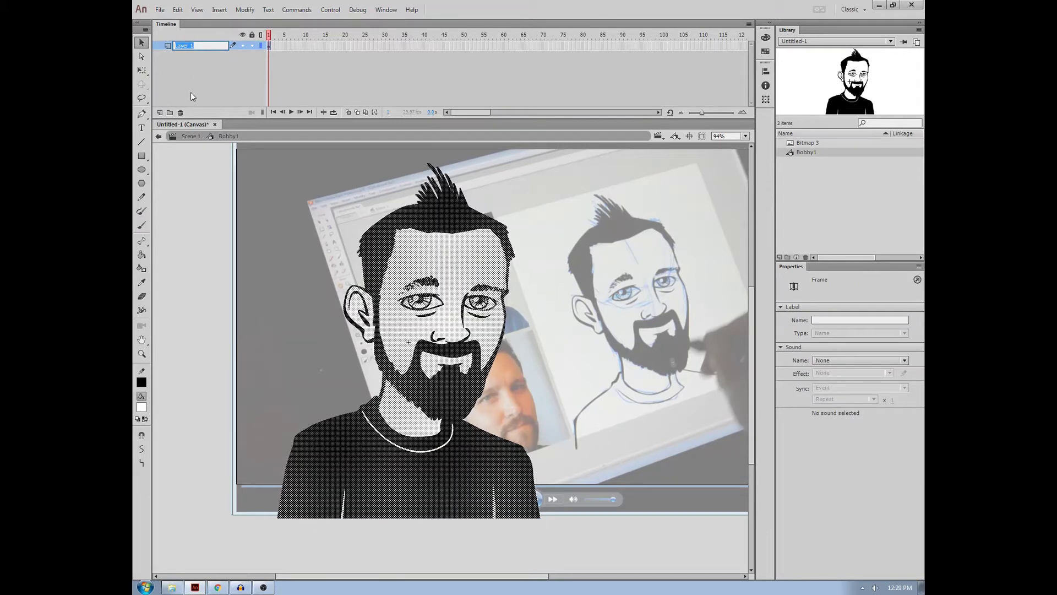
type("Original")
key("Return")
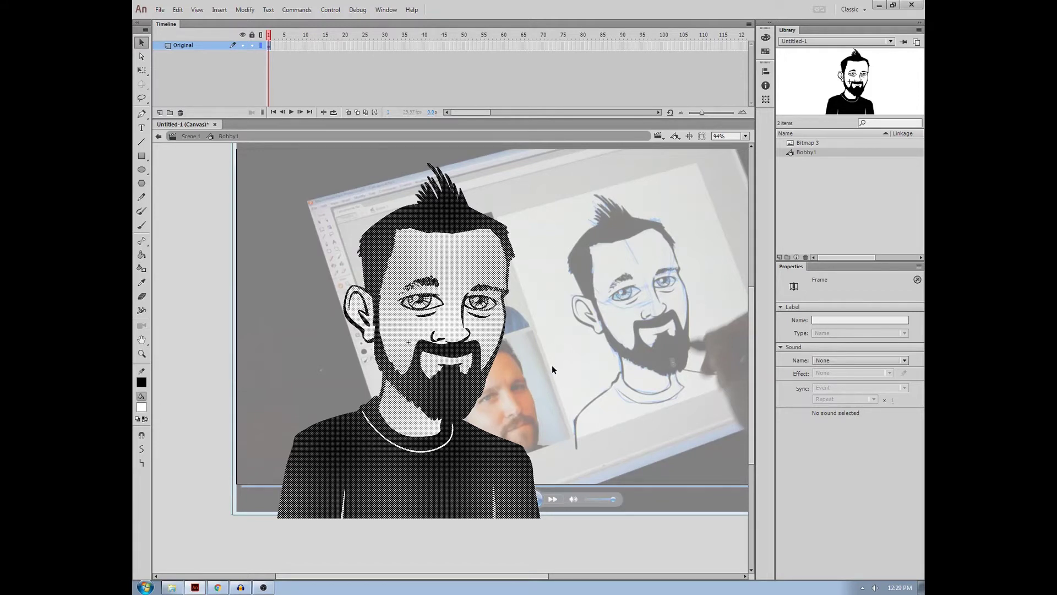
left_click(570, 353)
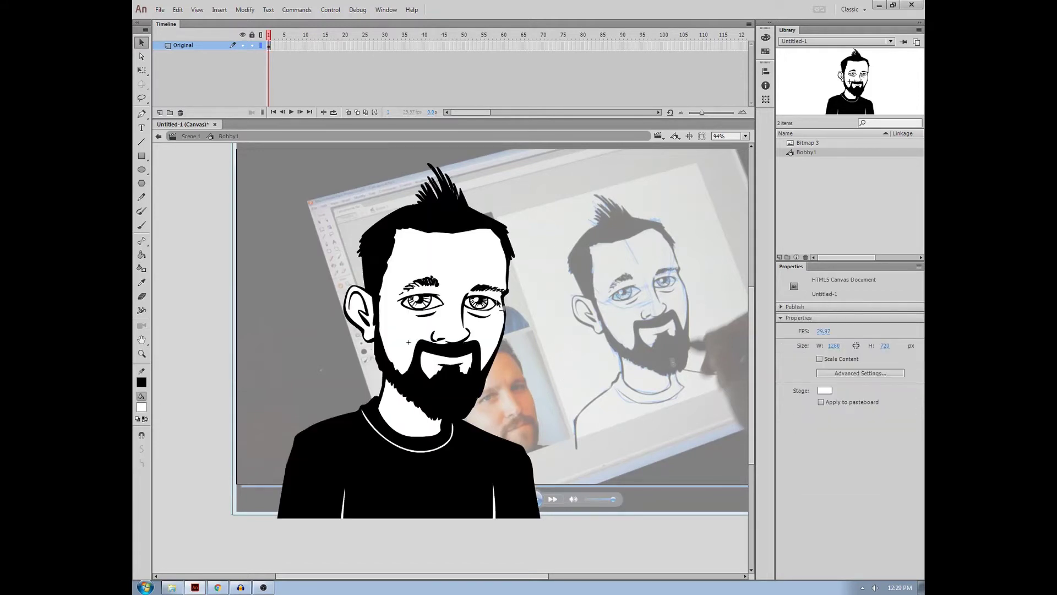
left_click(252, 45)
left_click(242, 46)
On a new body layer, lasso and delete the head from the pasted caricature.
left_click(159, 113)
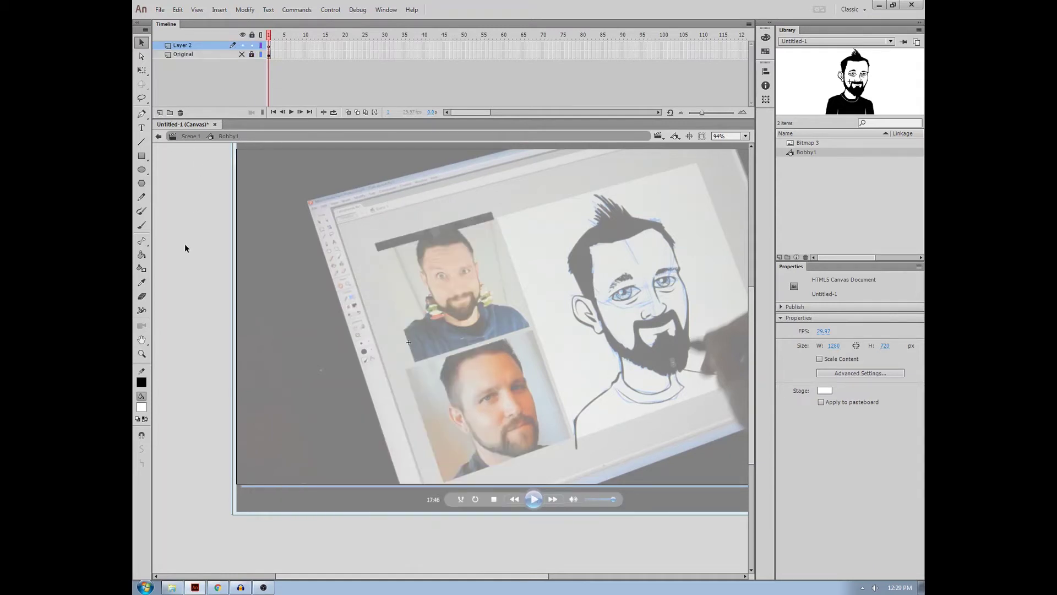
key("o")
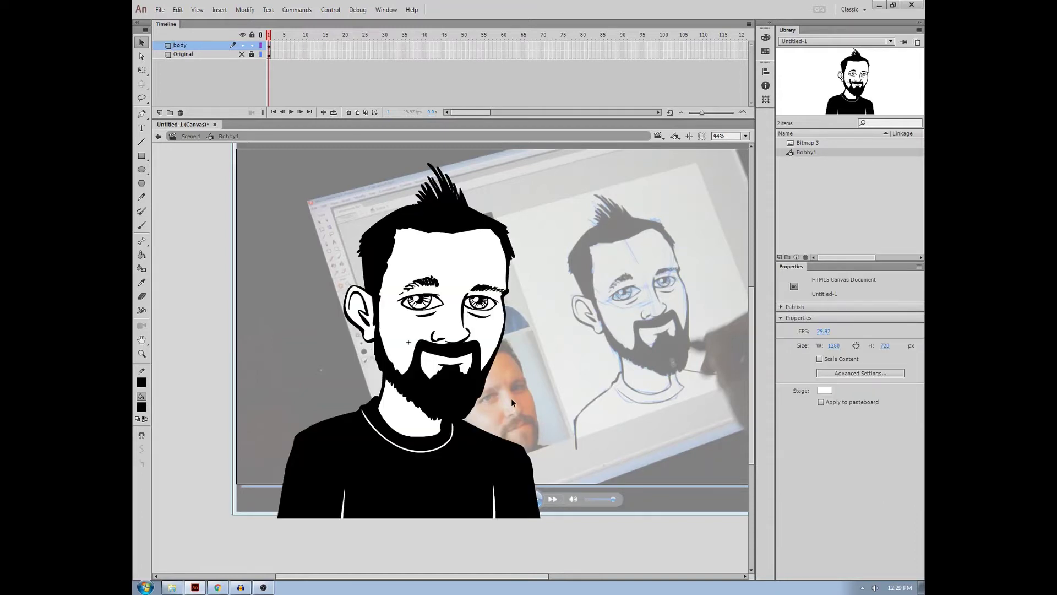
key("l")
mouse_move(545, 378)
left_mouse_down()
mouse_move(496, 415)
mouse_move(479, 414)
mouse_move(510, 172)
mouse_move(529, 275)
left_mouse_up()
key("Delete")
Select the whole shirt and convert it into a symbol named body.
key("v")
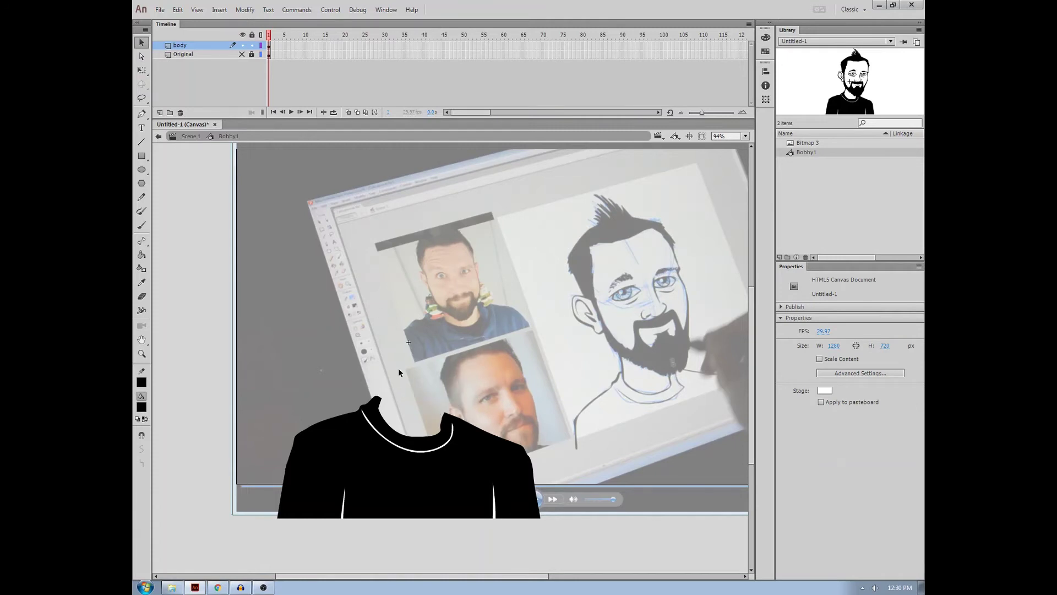
left_click_drag(211, 349, 622, 550)
key("F8")
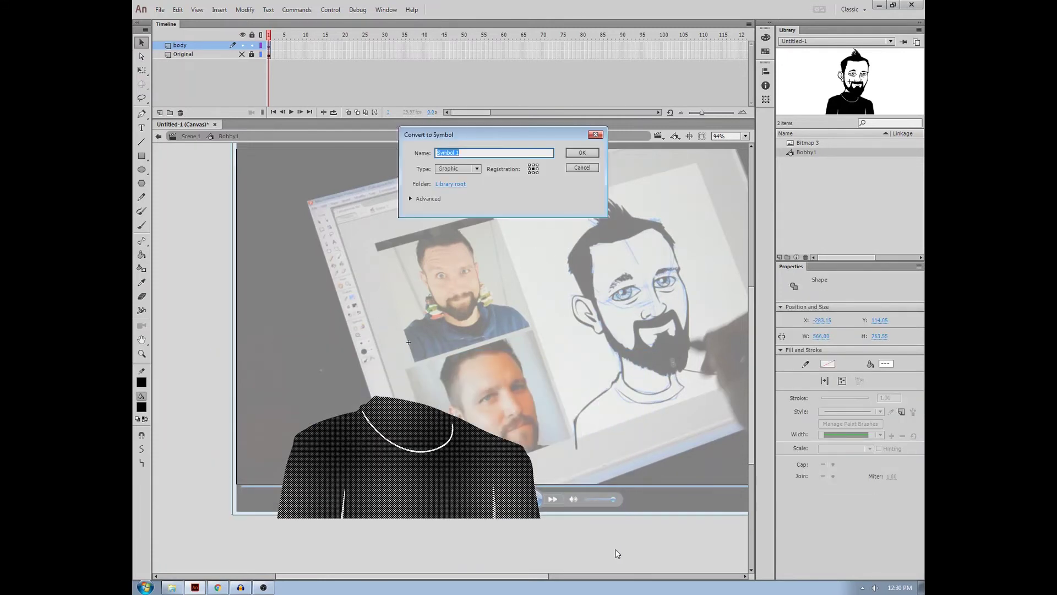
type("body")
key("Return")
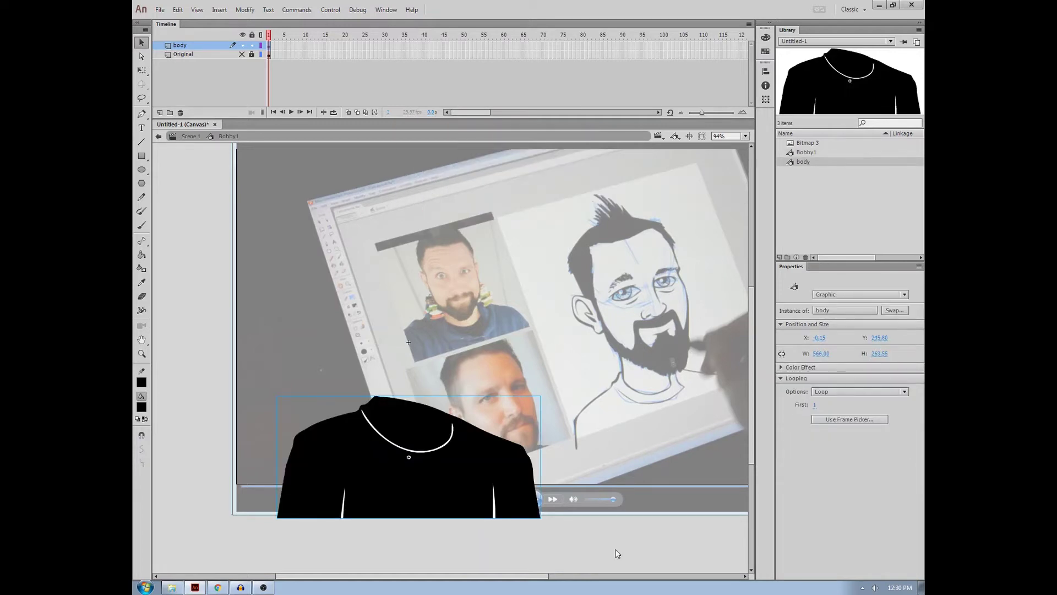
left_click(160, 112)
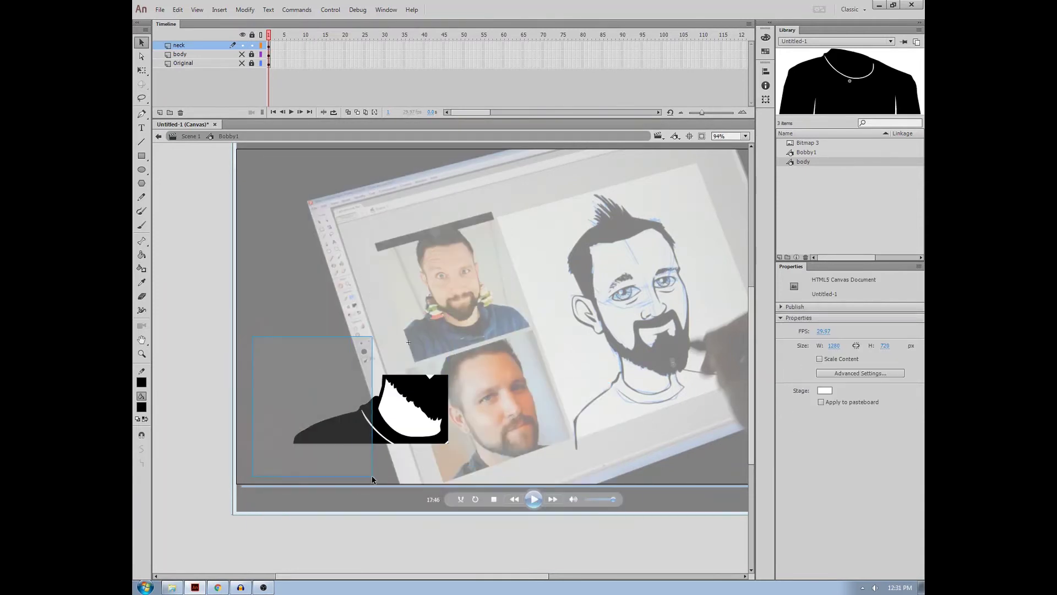
Zoom in on the neck shape and erase the black corners around it.
key("ctrl+=")
scroll(527, 438, "down", 5)
key("e")
mouse_move(392, 286)
left_mouse_down()
mouse_move(390, 333)
mouse_move(427, 381)
mouse_move(517, 374)
mouse_move(396, 388)
mouse_move(386, 308)
left_mouse_up()
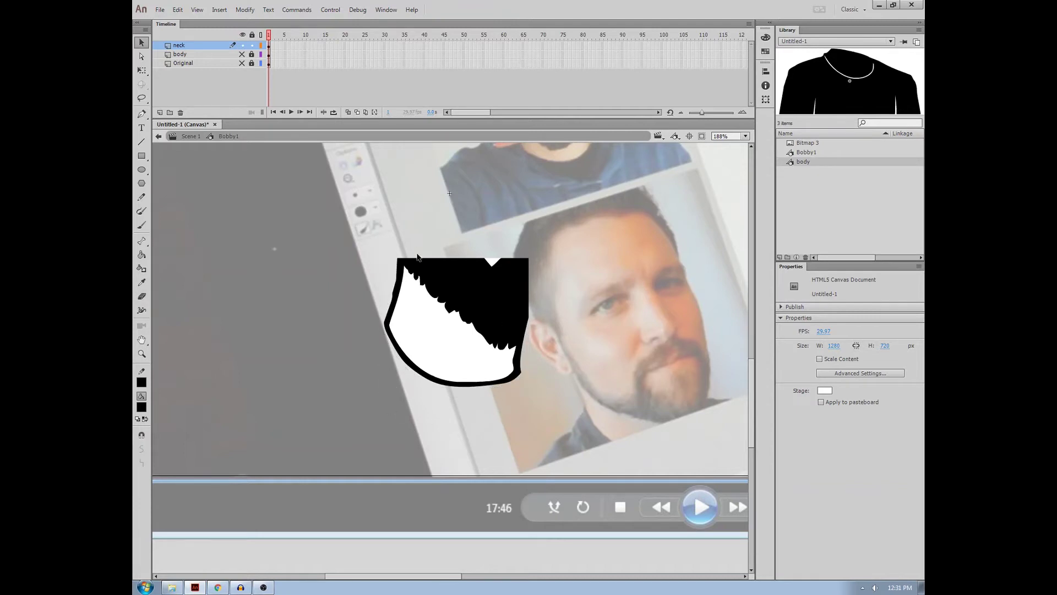
key("b")
left_click_drag(399, 254, 519, 251)
Draw a black line across the neck's top and fill its interior white.
key("e")
left_click_drag(408, 258, 421, 272)
left_click_drag(520, 256, 520, 344)
key("k")
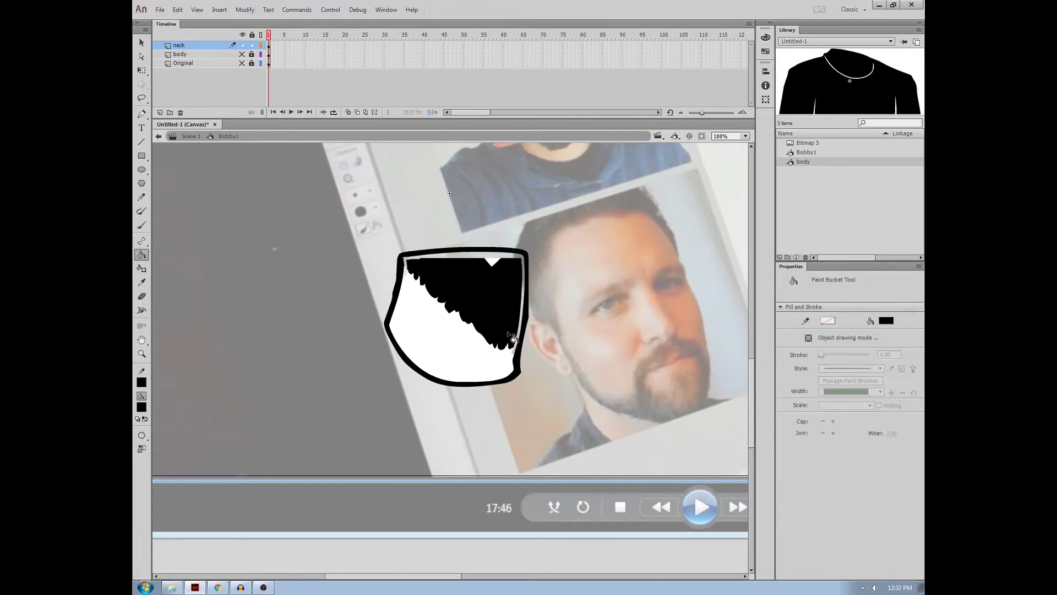
key("d")
left_click(468, 287)
Convert the whole neck shape into a symbol named neck.
key("v")
key("ctrl+a")
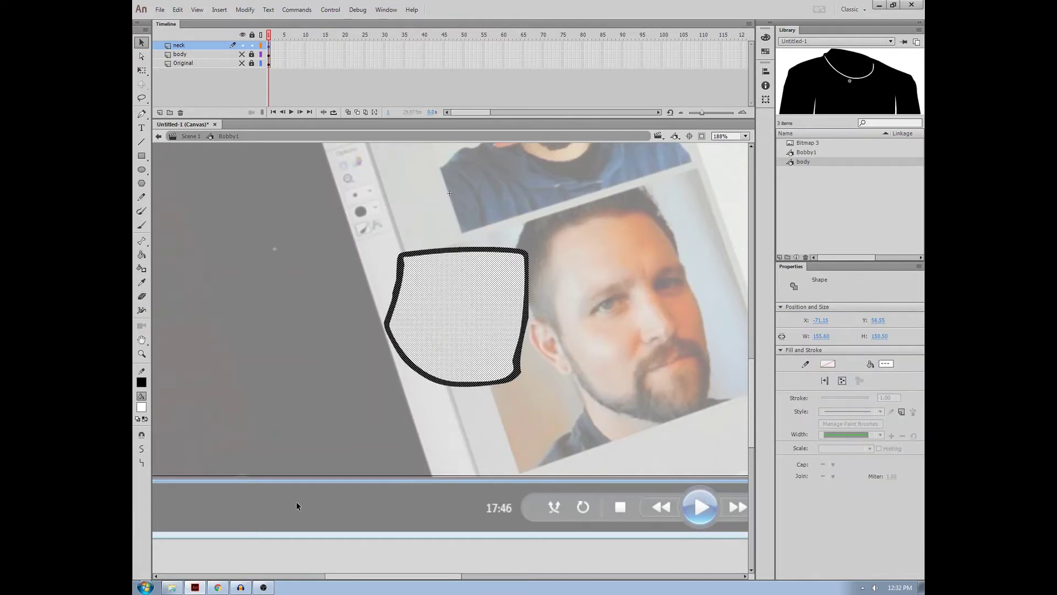
key("F8")
type("neck")
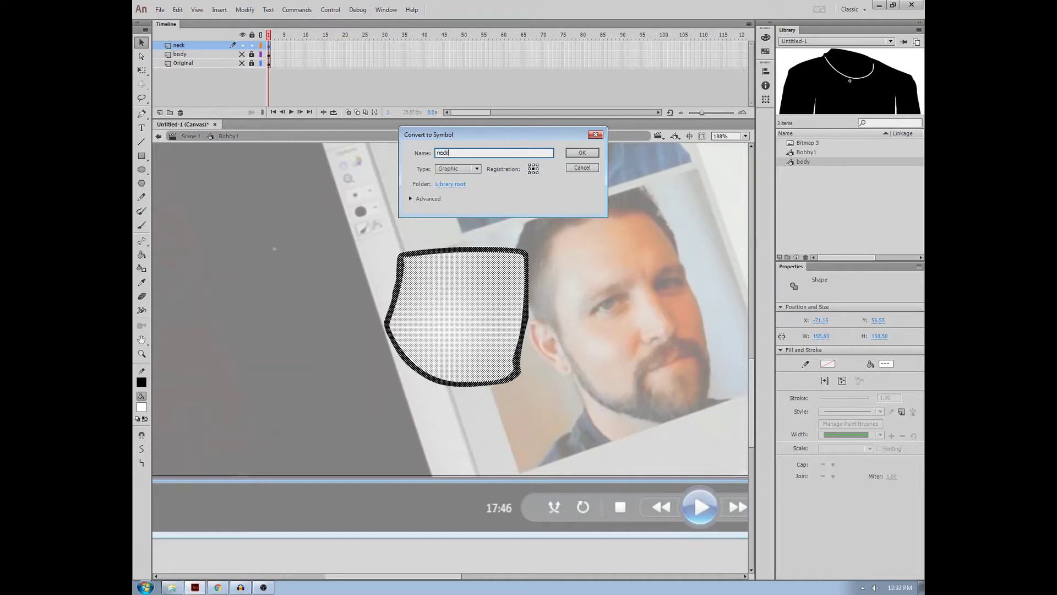
key("Return")
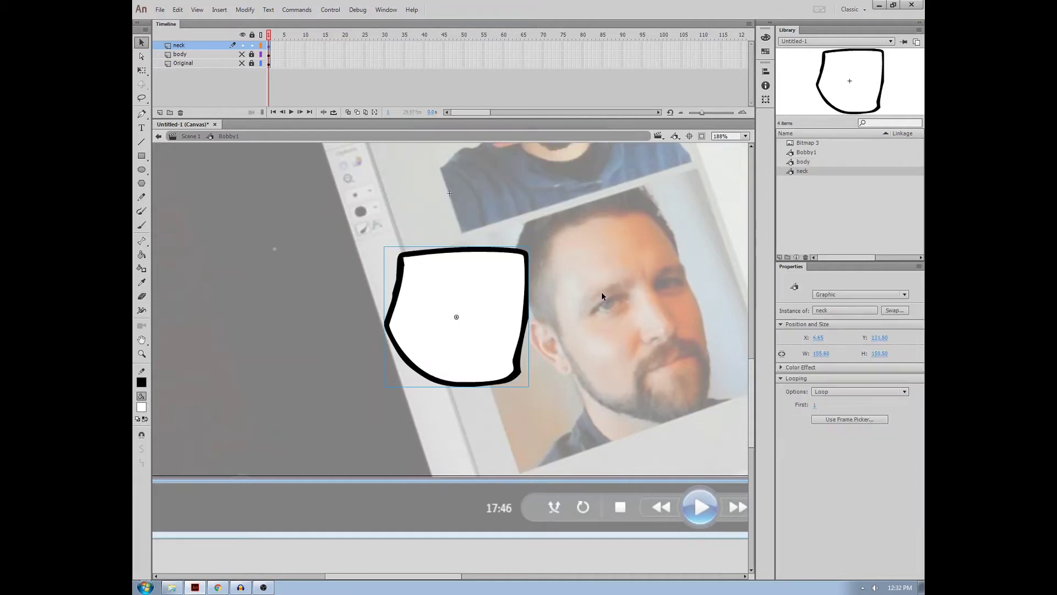
key("ctrl+x")
left_click(159, 112)
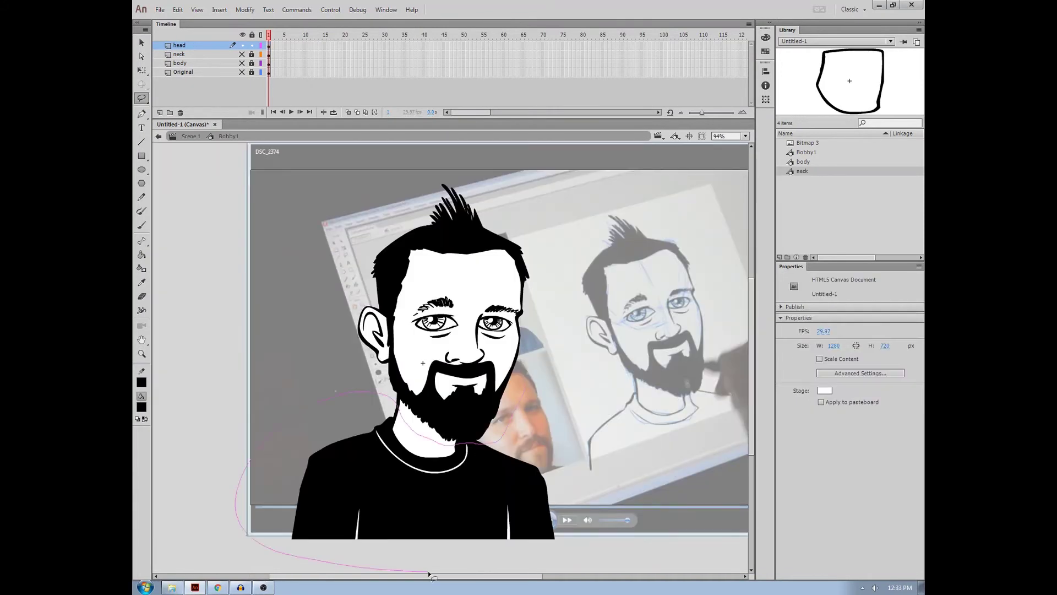
Lasso and delete the shirt from the head layer's artwork.
left_click_drag(429, 575, 435, 575)
key("Delete")
key("v")
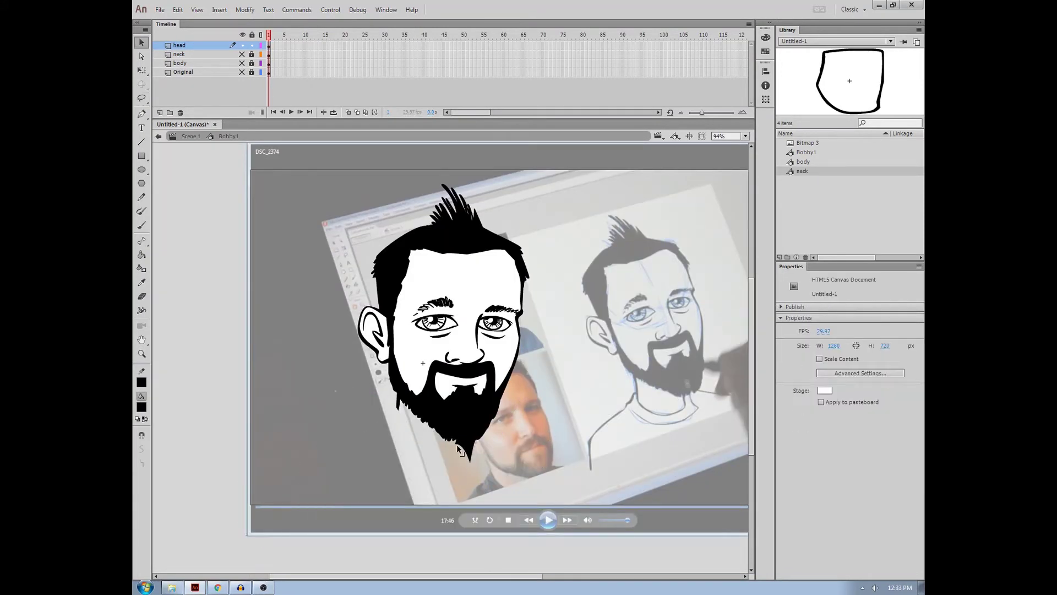
Zoom in and delete the eyes, brows, nose and mouth from the face.
key("b")
key("ctrl+=")
mouse_move(468, 275)
left_mouse_down()
mouse_move(507, 306)
mouse_move(352, 259)
mouse_move(419, 306)
left_mouse_up()
key("l")
key("Delete")
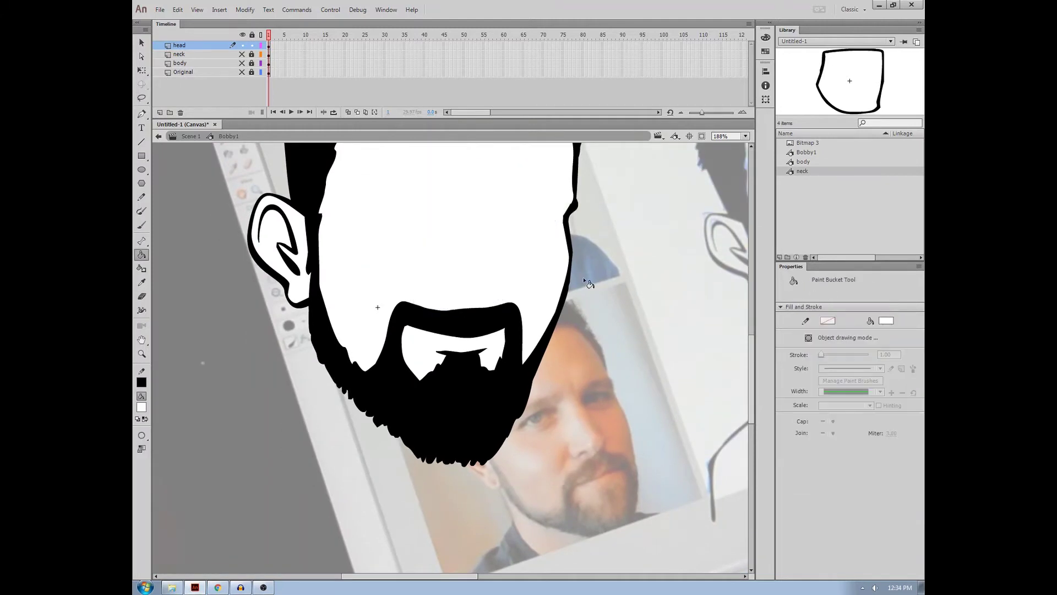
key("b")
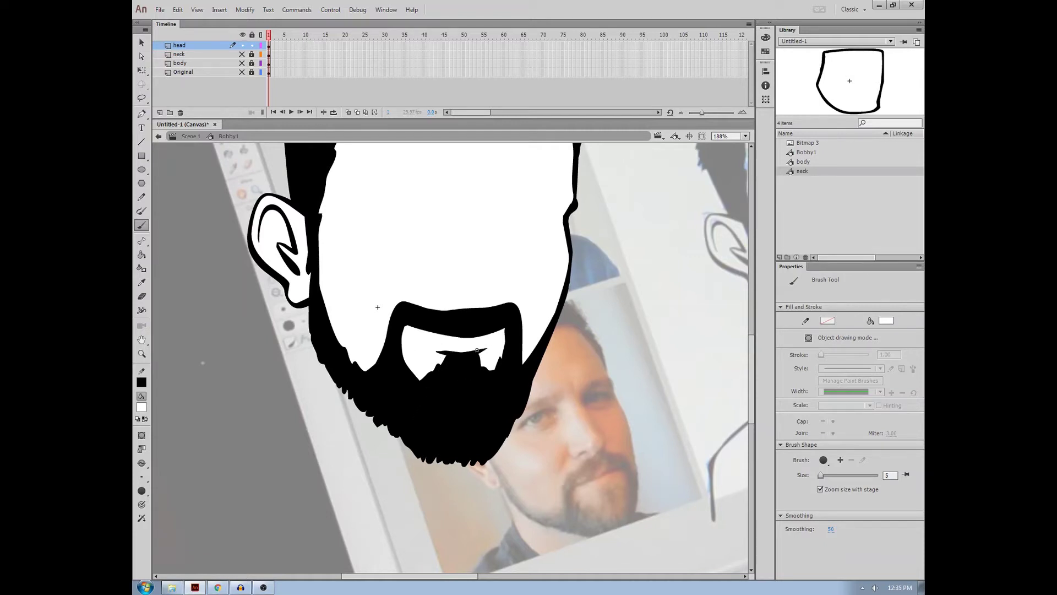
Paint the white mouth area black and fill both gaps under the mouth black.
key("x")
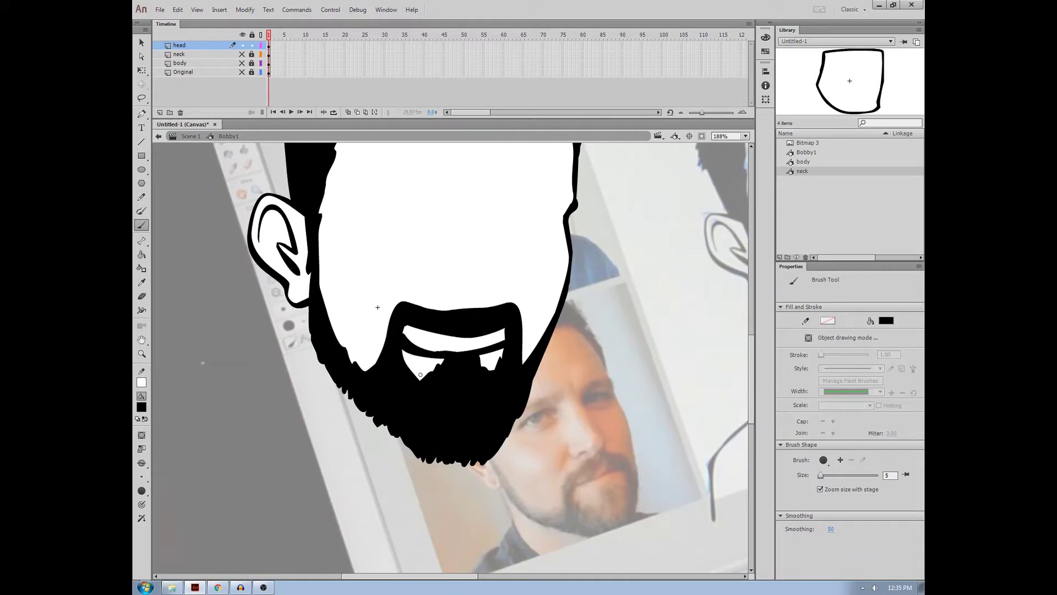
left_click_drag(503, 343, 400, 336)
key("k")
left_click(418, 361)
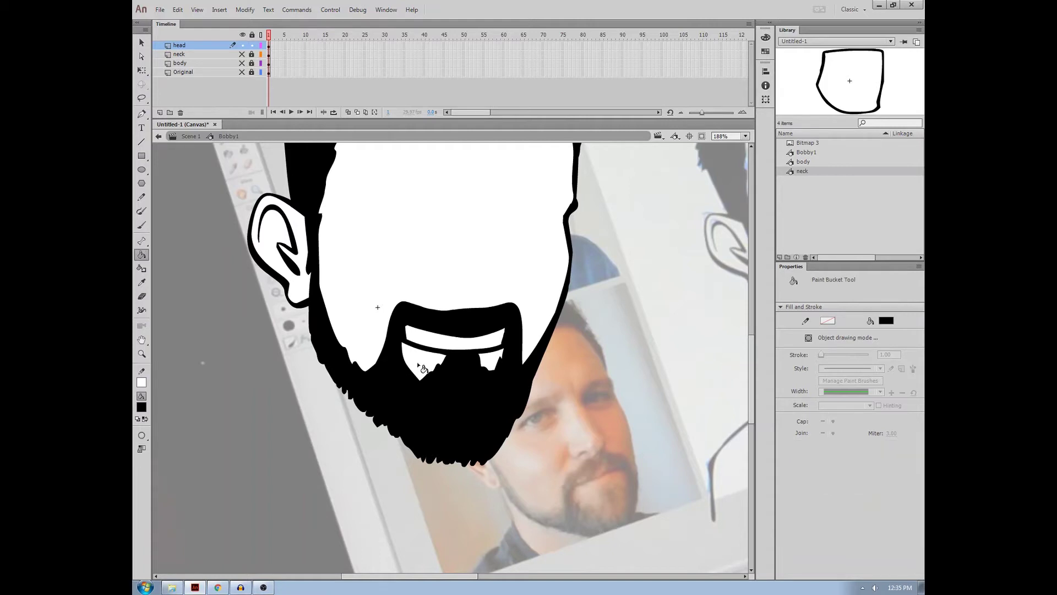
left_click(491, 366)
Paint a white highlight stroke down the beard's left side.
key("b")
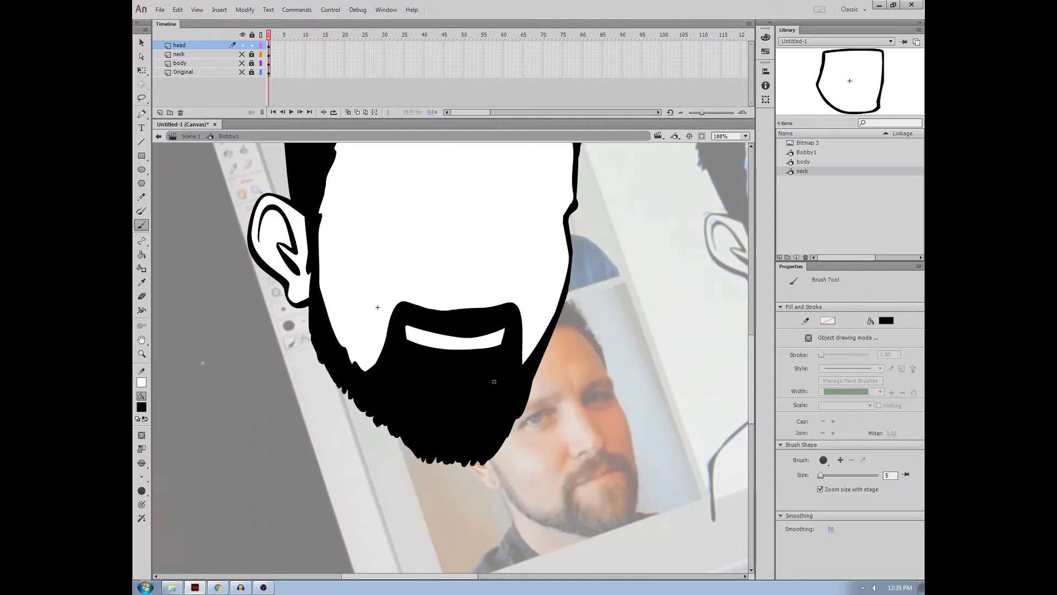
key("x")
left_click_drag(405, 343, 406, 423)
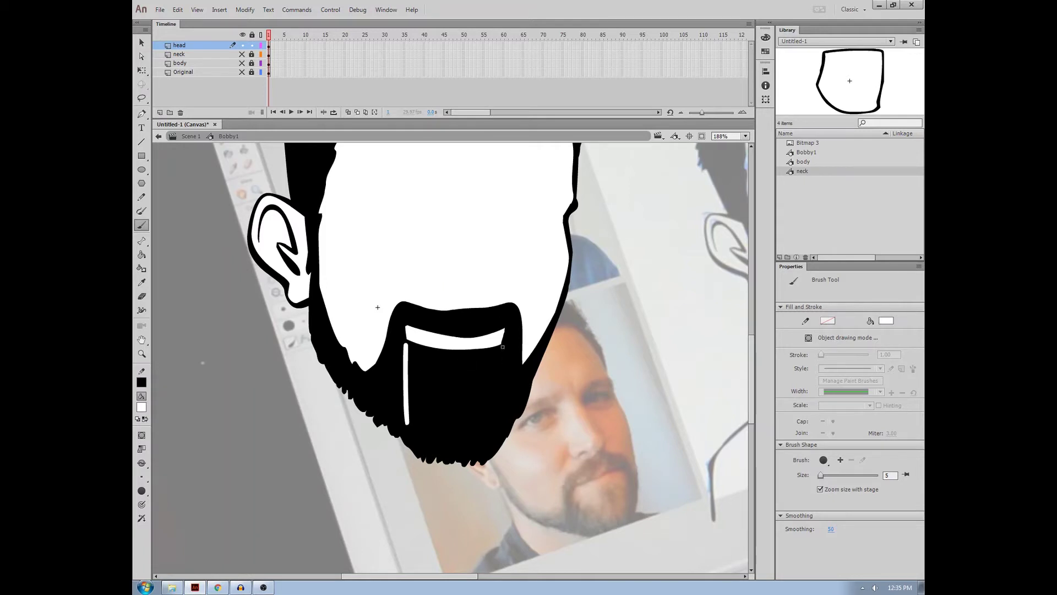
key("ctrl+z")
mouse_move(410, 380)
left_mouse_down()
mouse_move(475, 382)
mouse_move(473, 427)
mouse_move(498, 419)
left_mouse_up()
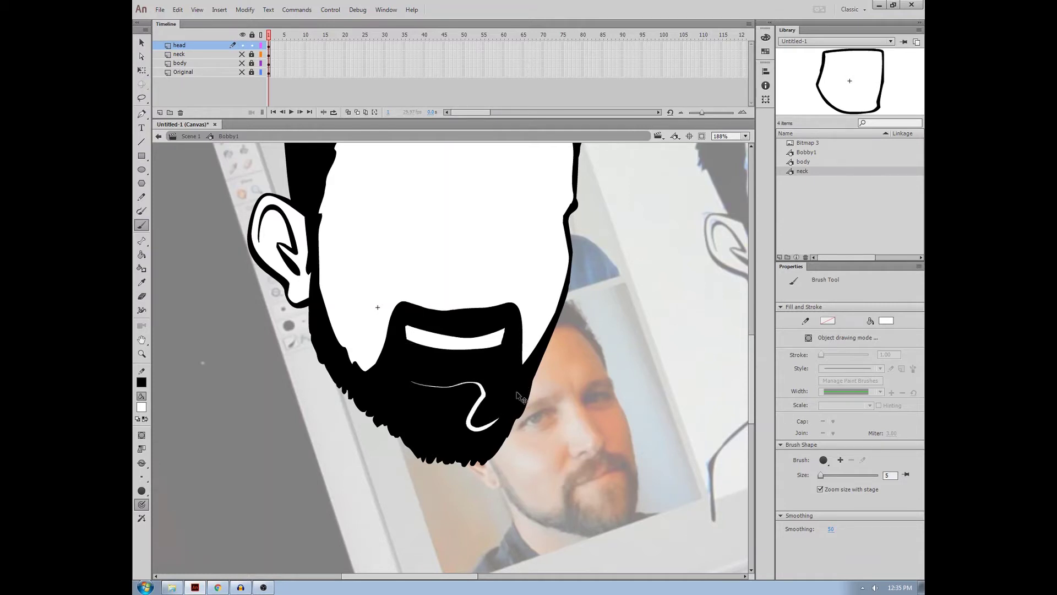
key("ctrl+z")
mouse_move(504, 343)
left_mouse_down()
mouse_move(496, 436)
mouse_move(503, 357)
mouse_move(499, 427)
left_mouse_up()
key("ctrl+z")
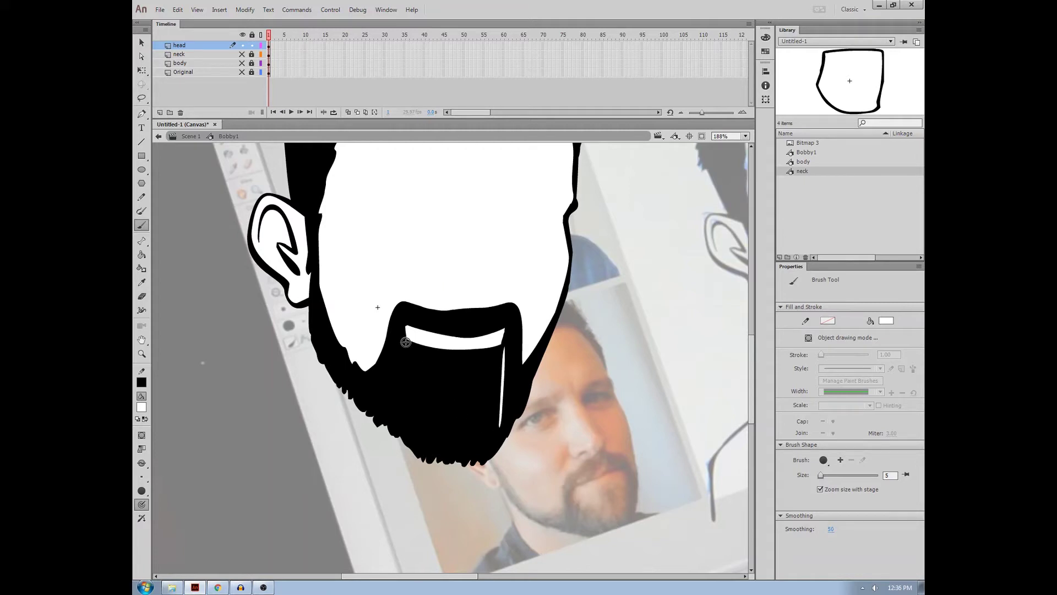
left_click_drag(406, 341, 409, 427)
Convert the whole head into a graphic symbol named head, hide its layer and add a new layer.
scroll(496, 390, "up", 4)
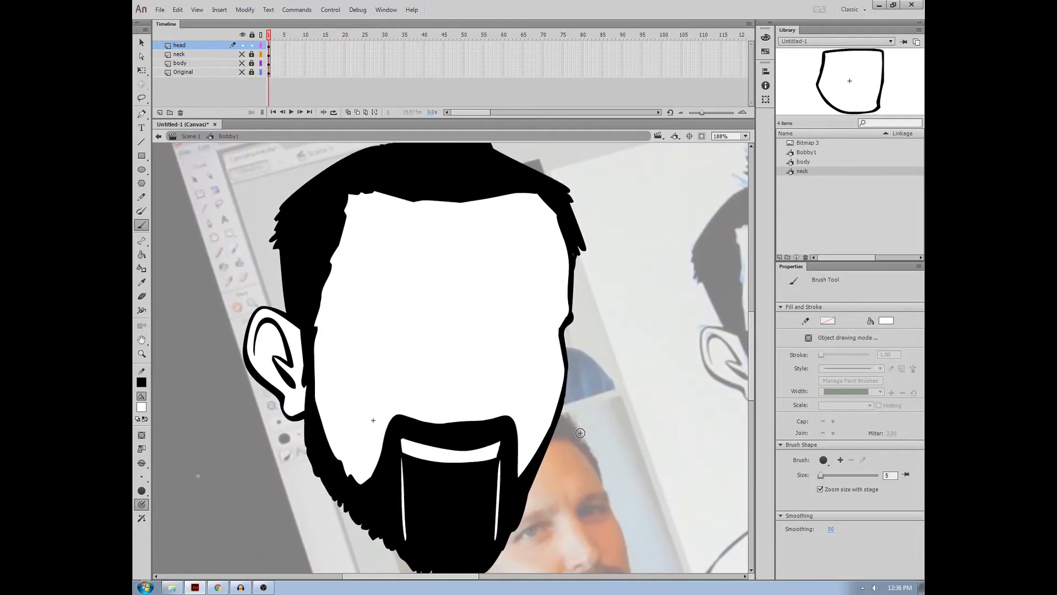
key("ctrl+minus")
key("v")
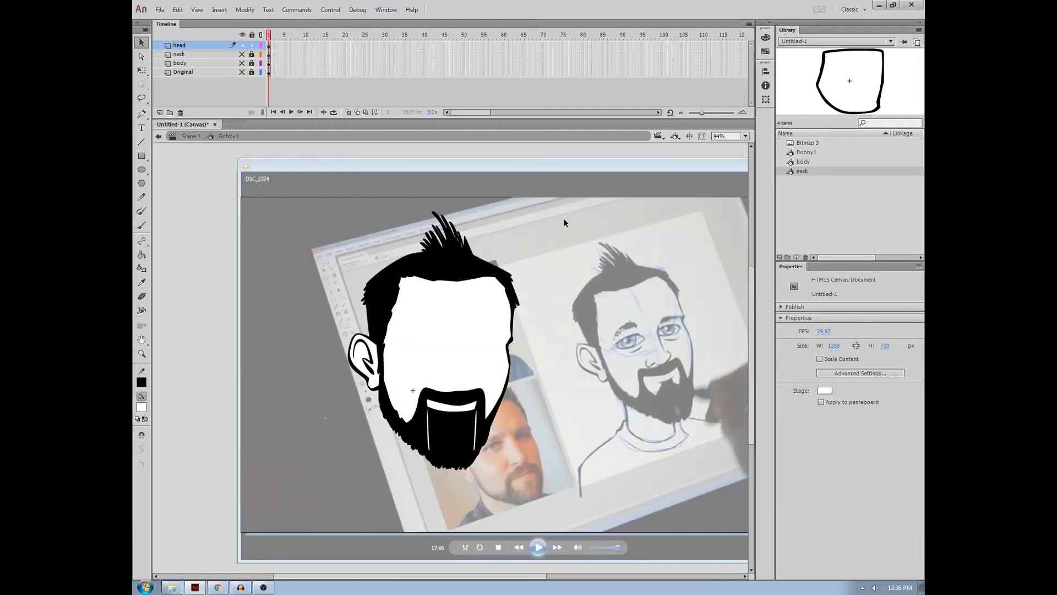
left_click_drag(564, 220, 288, 506)
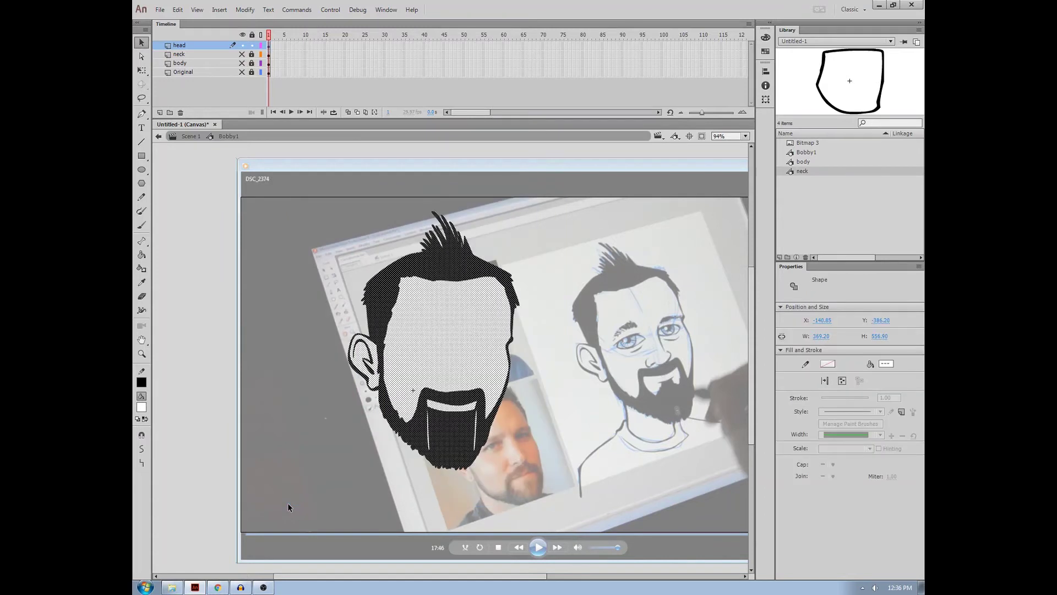
key("F8")
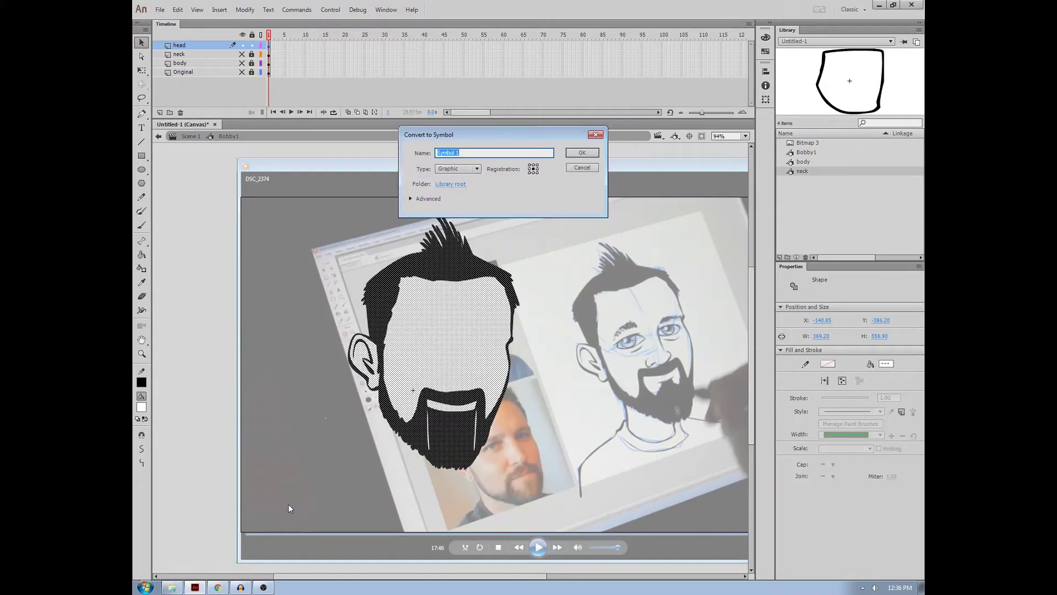
type("head")
key("Return")
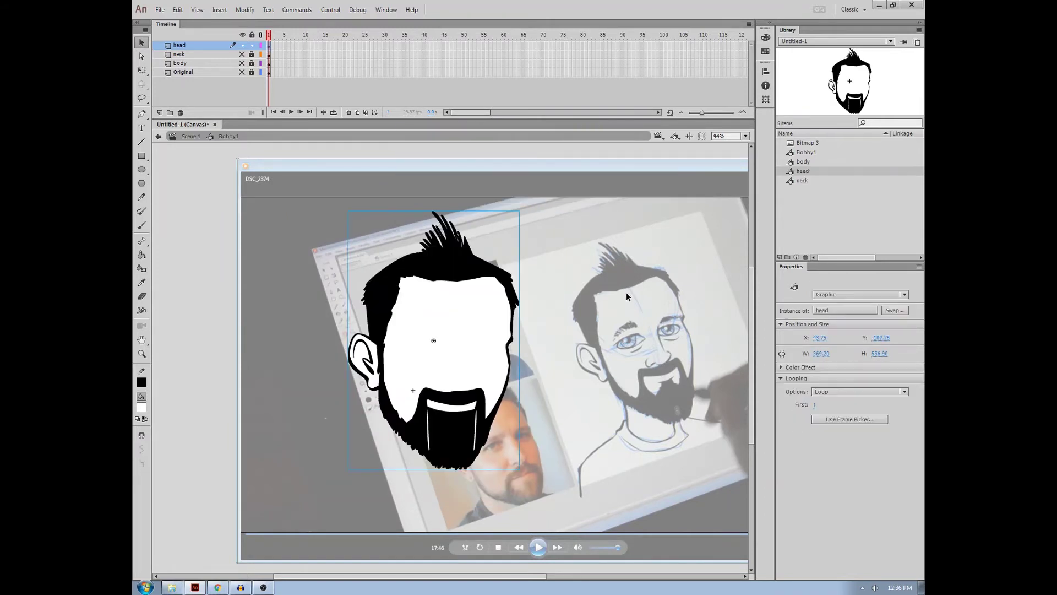
left_click(242, 45)
left_click(159, 112)
double_click(184, 46)
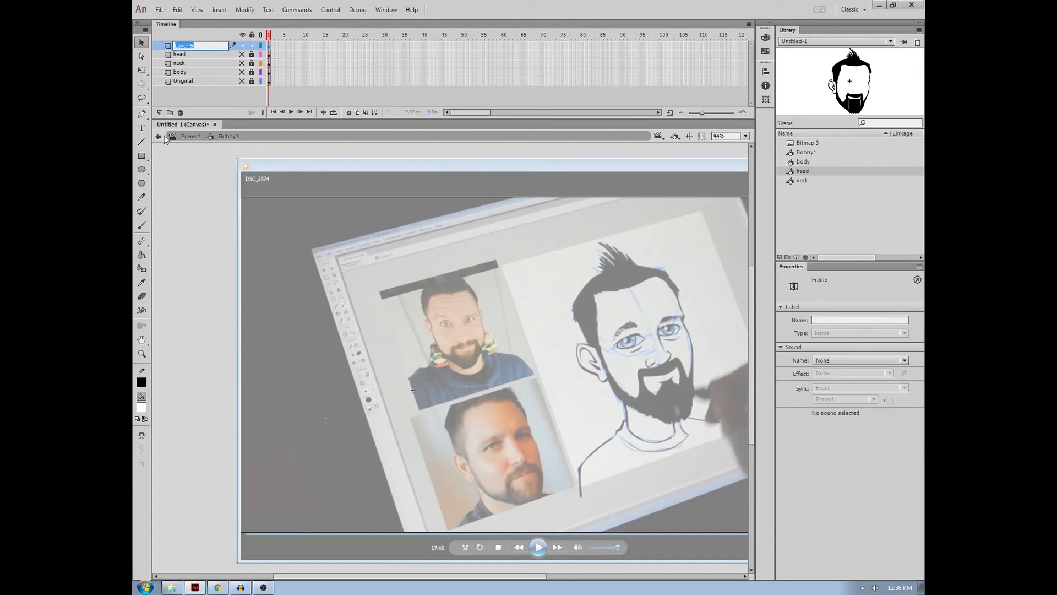
Name the new layer chin and delete the beard's small left flap.
type("chin")
key("Return")
key("l")
scroll(337, 358, "down", 1)
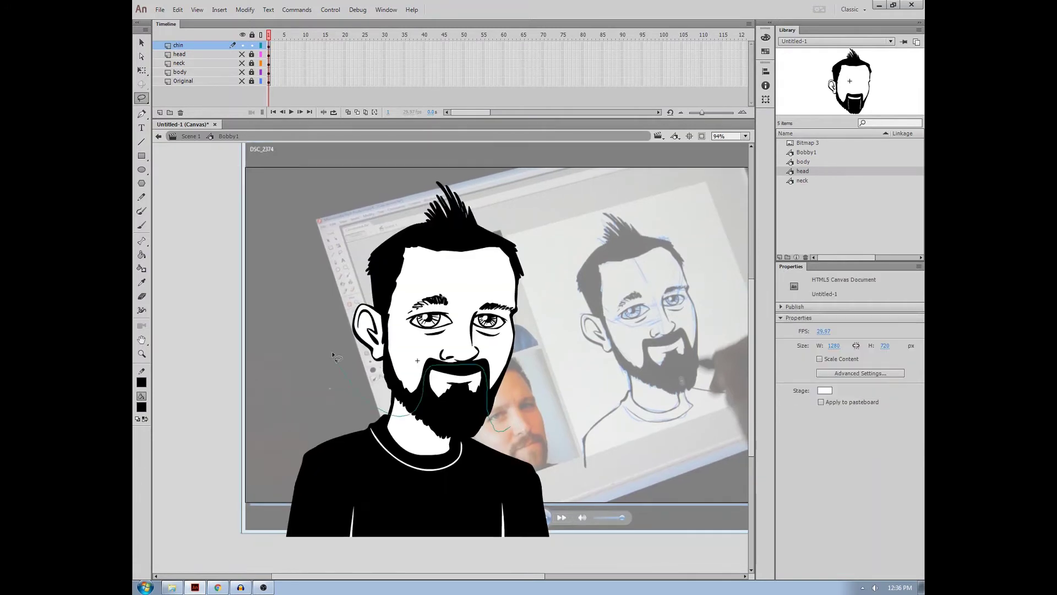
key("ctrl+equal")
key("b")
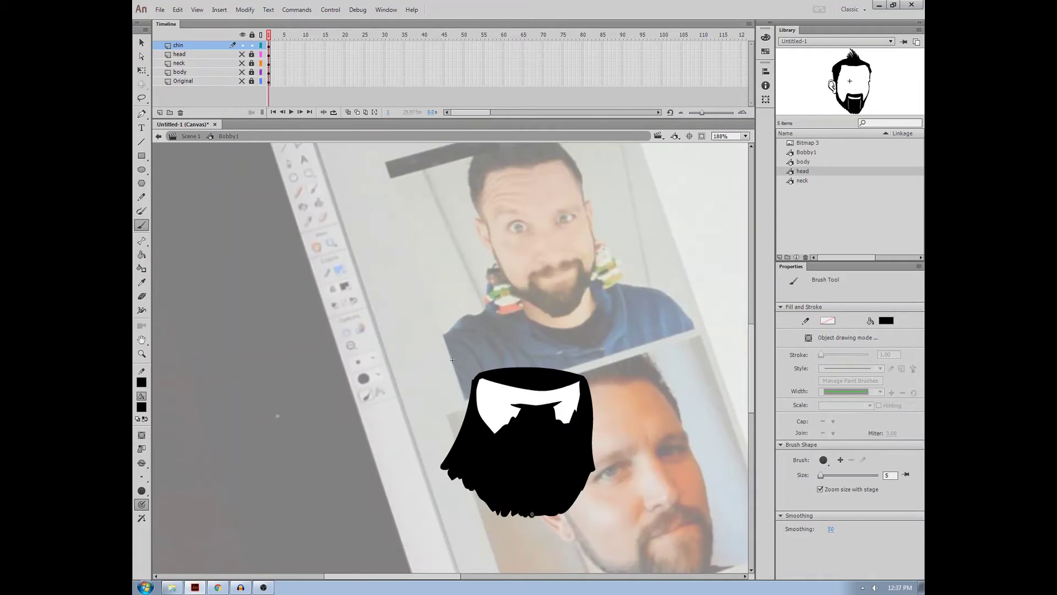
key("v")
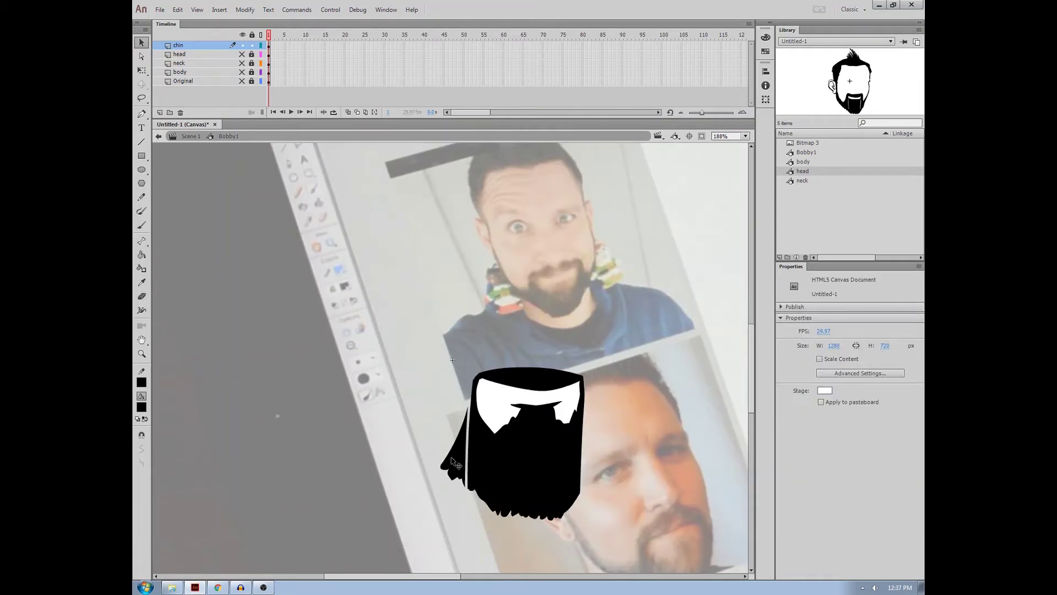
left_click(454, 462)
key("Delete")
Erase a line across the beard's top and delete the band above it.
key("e")
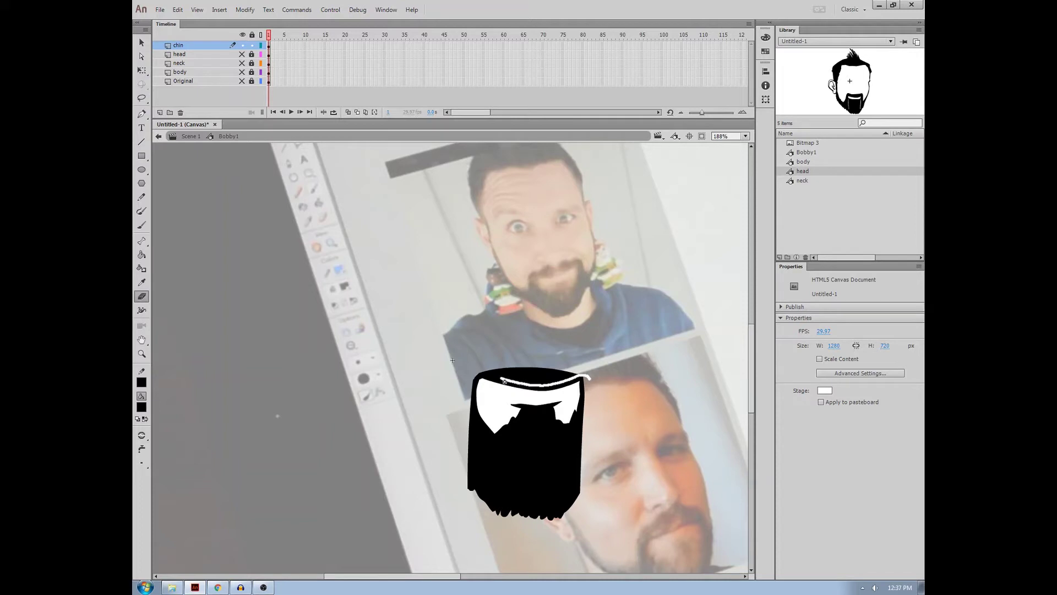
left_click_drag(490, 377, 449, 386)
key("v")
left_click(555, 376)
key("Delete")
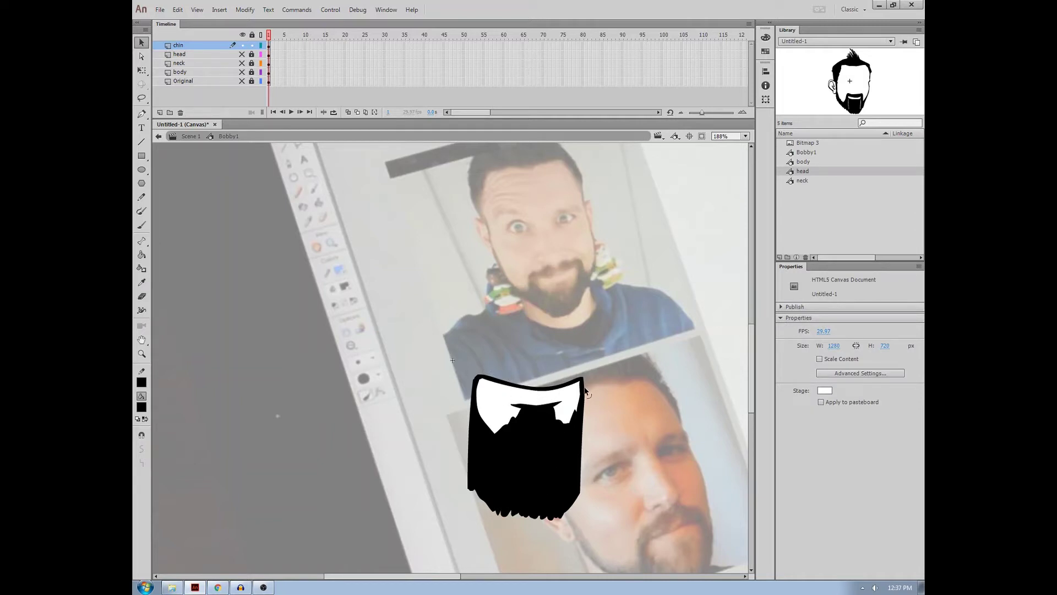
Convert the beard into a graphic symbol named chin and move it down about 30 px.
left_click_drag(623, 350, 387, 557)
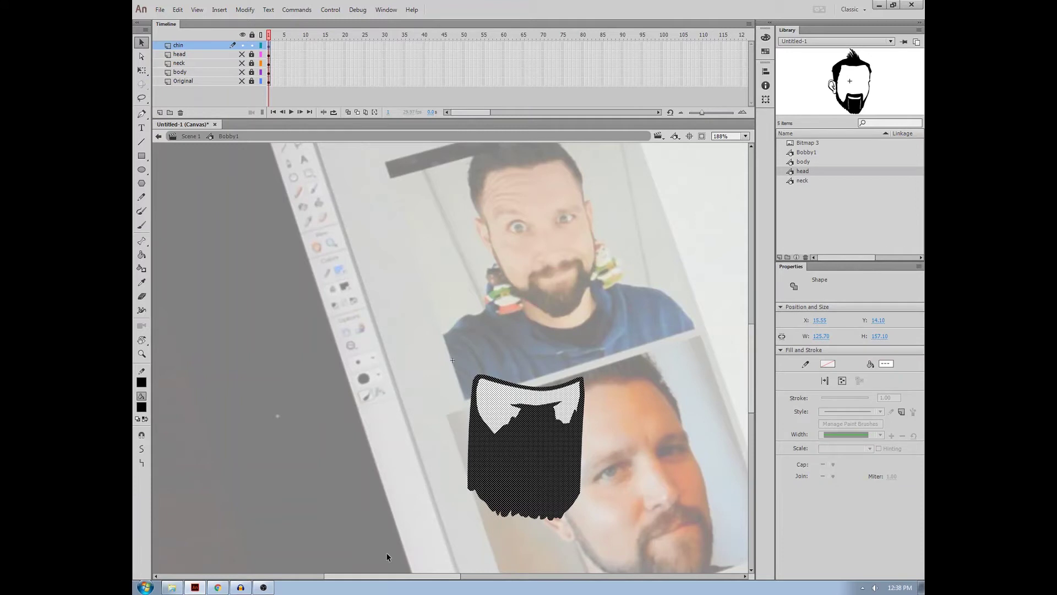
key("F8")
type("chin")
key("Return")
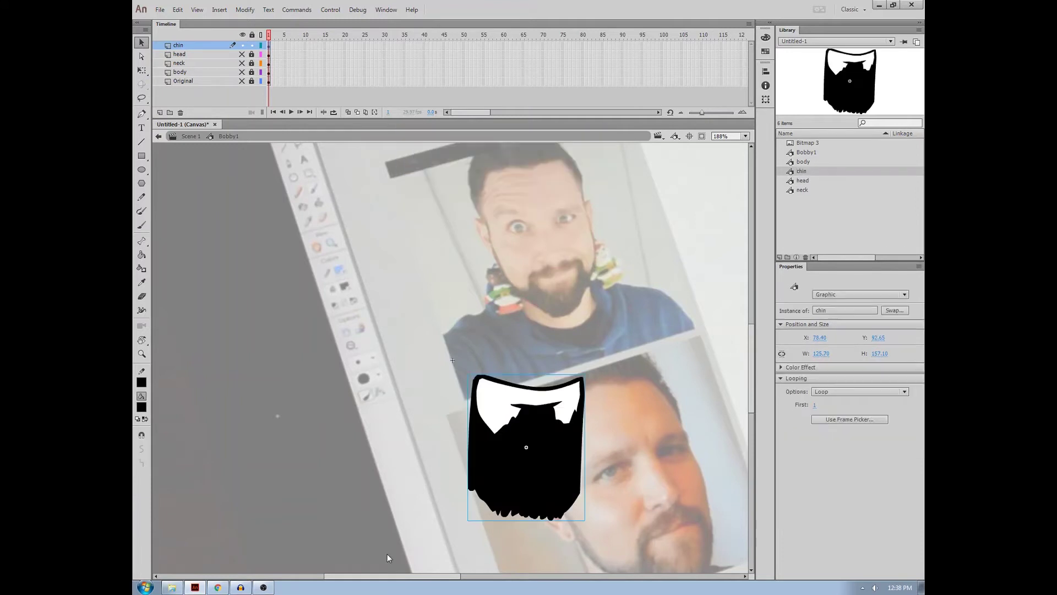
left_click(588, 300)
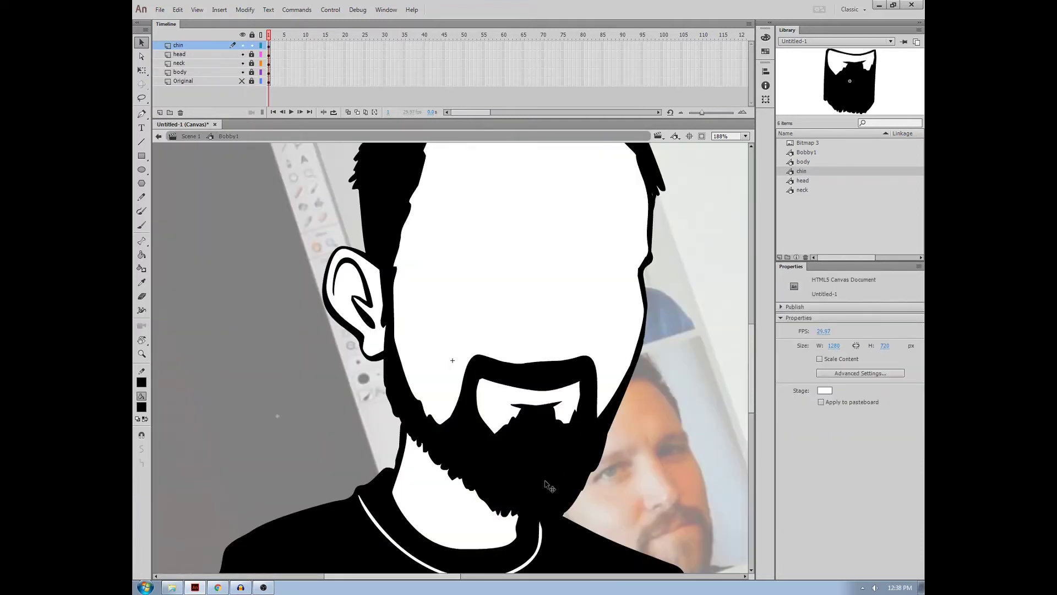
left_click_drag(548, 461, 547, 512)
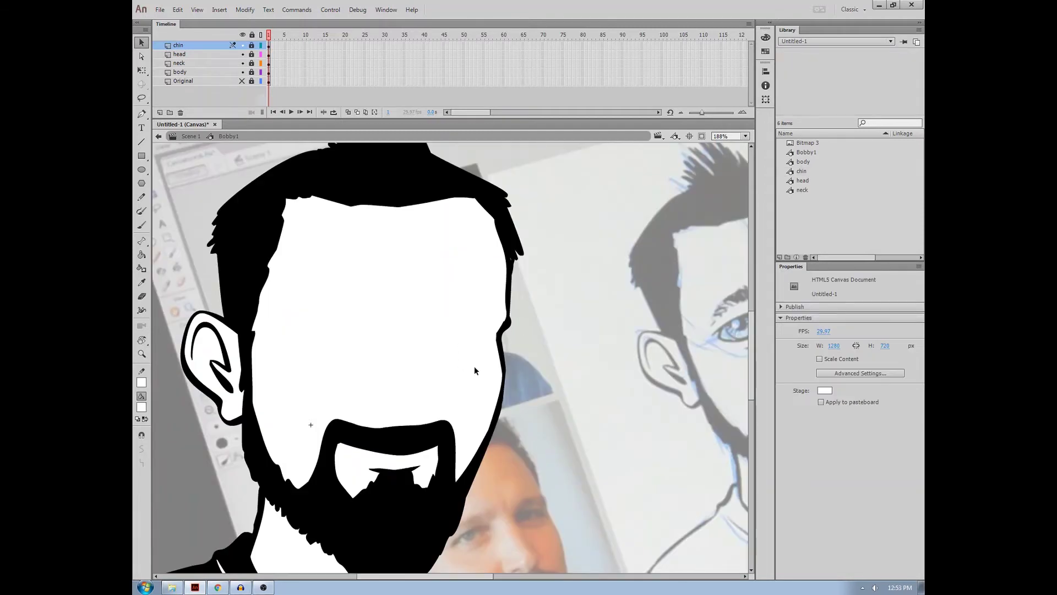
Centre the face in view and open the head symbol for editing.
key("ctrl+minus")
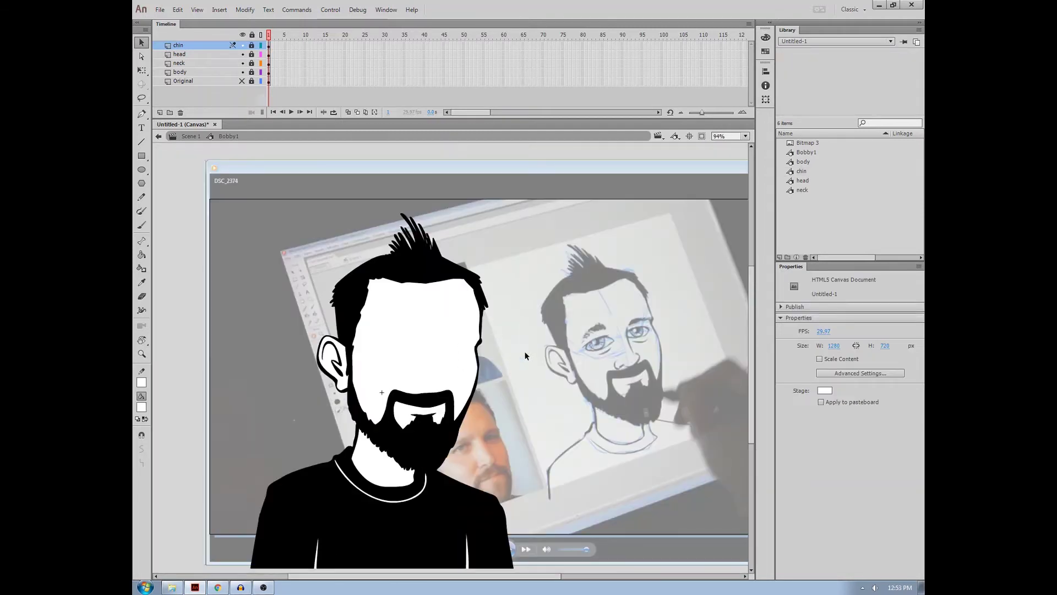
key("ctrl+equal")
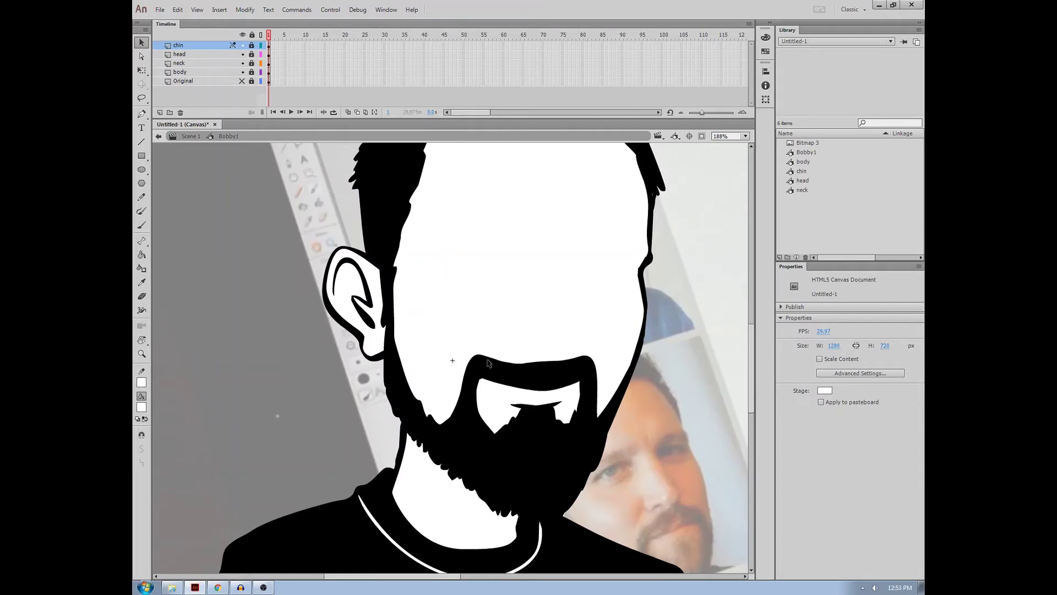
left_click_drag(570, 329, 514, 373)
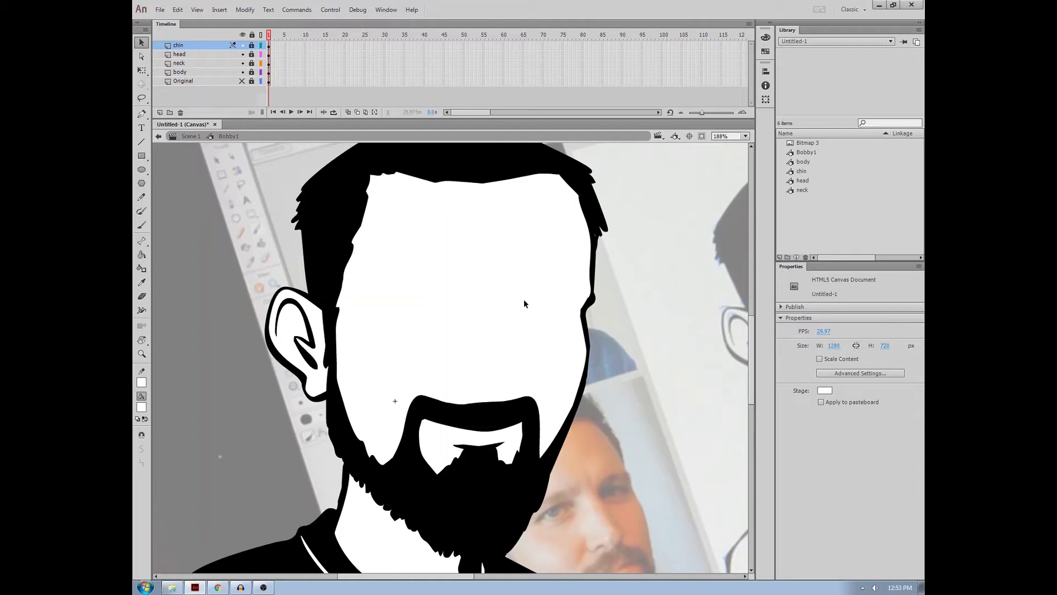
left_click(456, 280)
double_click(483, 423)
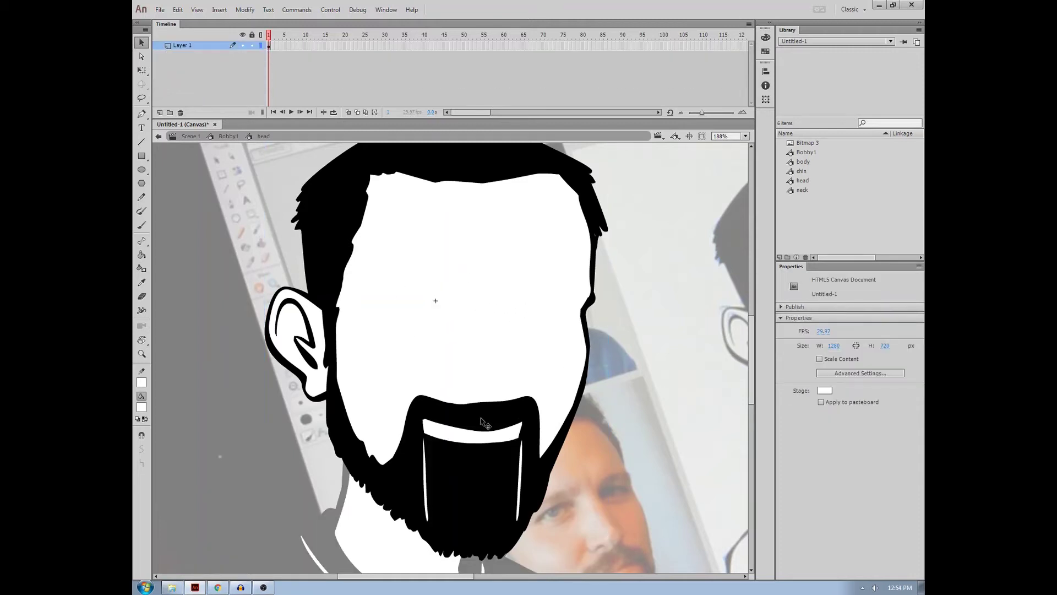
Inside the head symbol, delete the left eye's black iris strokes.
key("ctrl+minus")
key("ctrl+a")
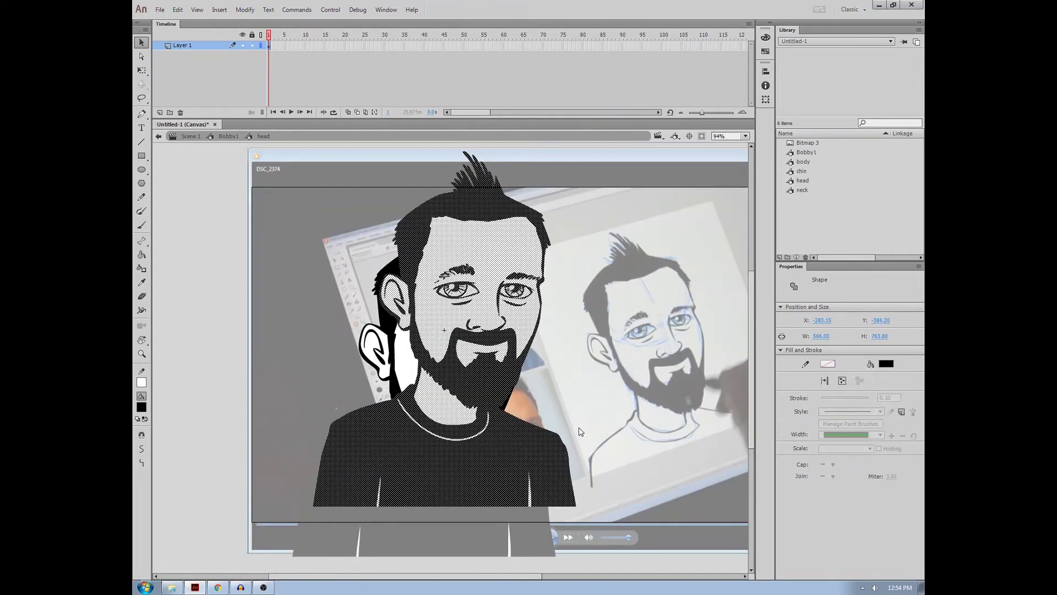
left_click_drag(491, 330, 474, 383)
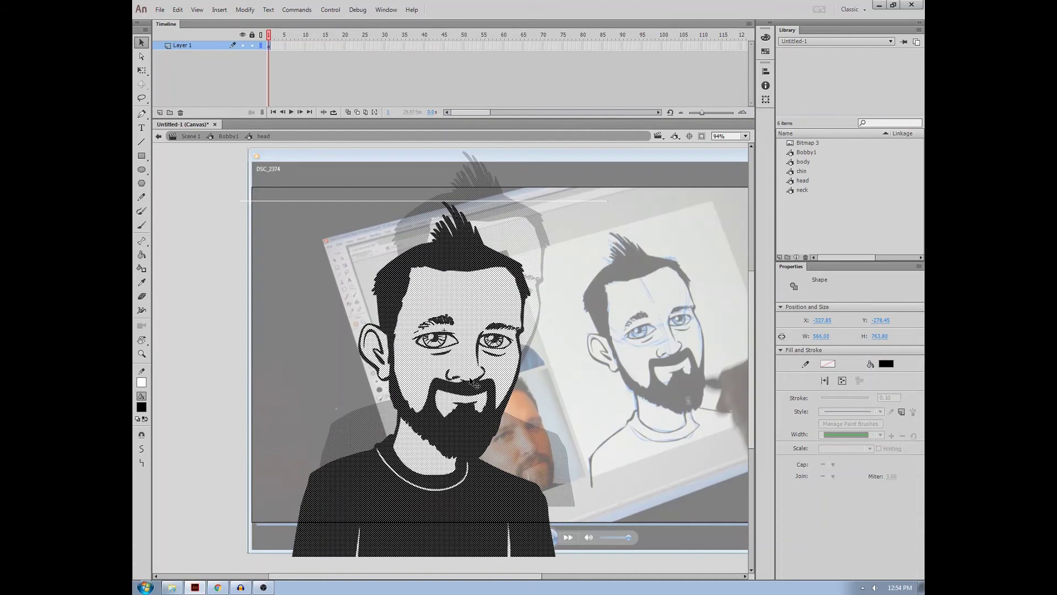
key("ctrl+z")
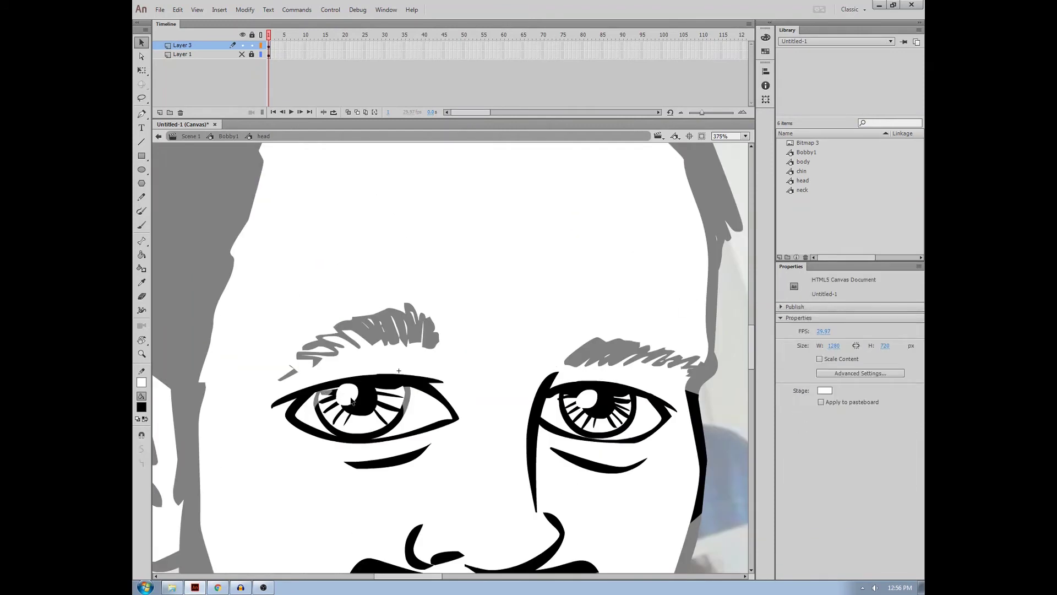
key("e")
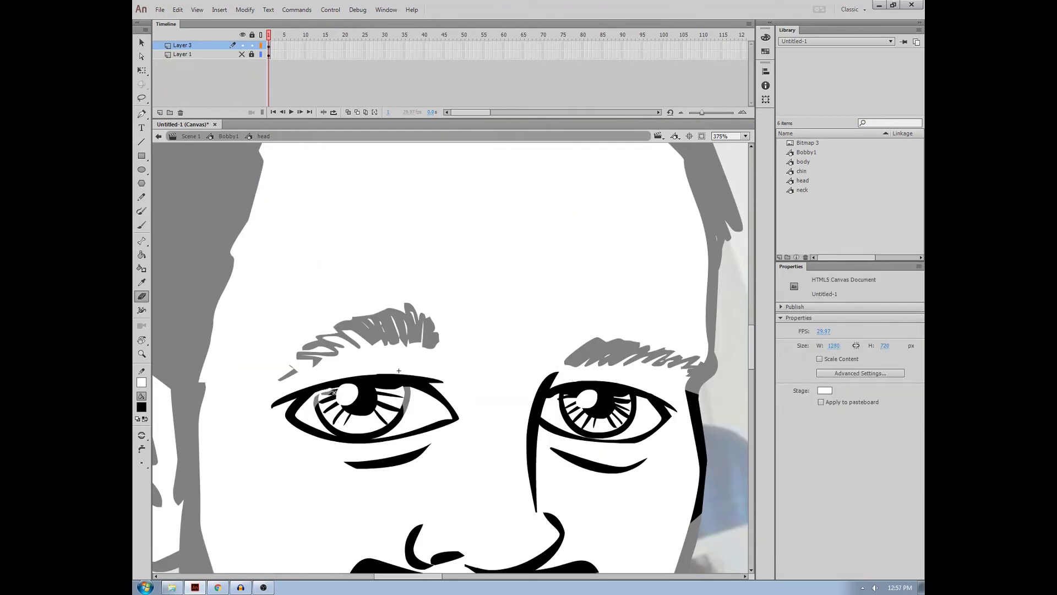
key("v")
left_click(333, 402)
key("Delete")
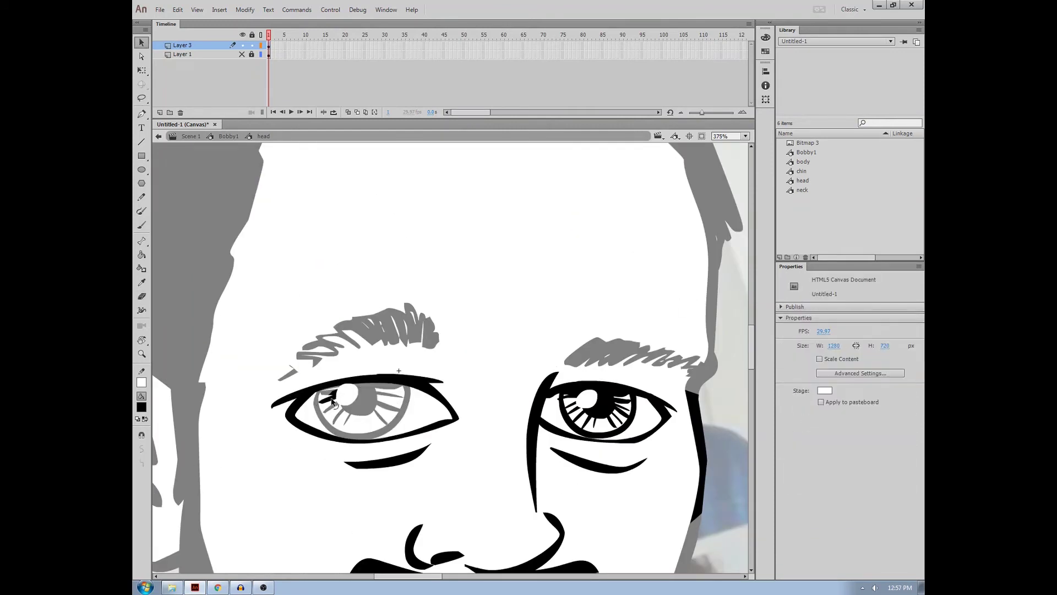
Delete the right eye's black iris strokes, leaving grey irises.
key("e")
key("v")
left_click(588, 426)
key("Delete")
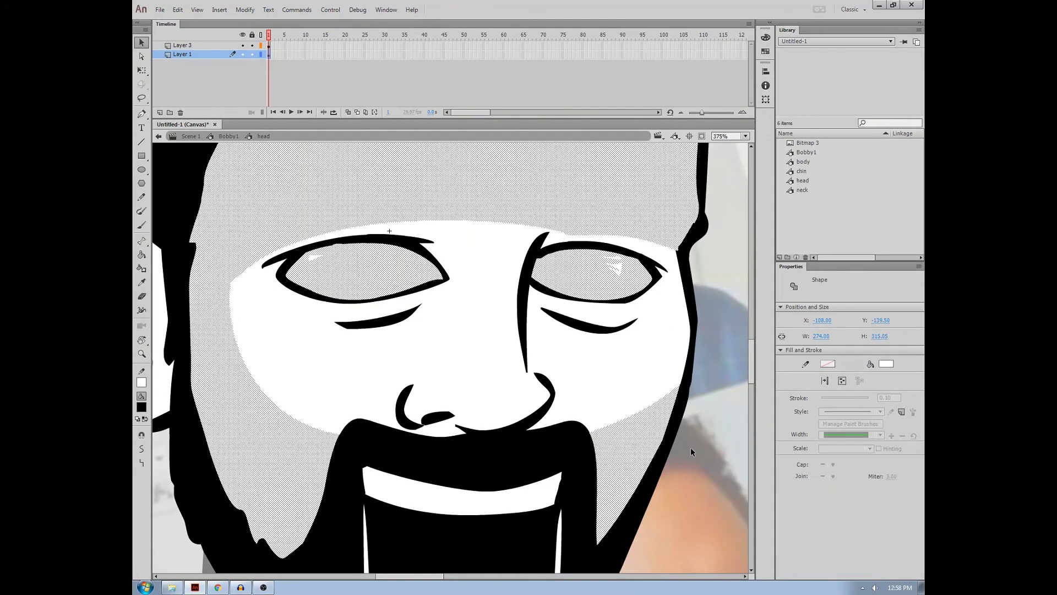
left_click(268, 49)
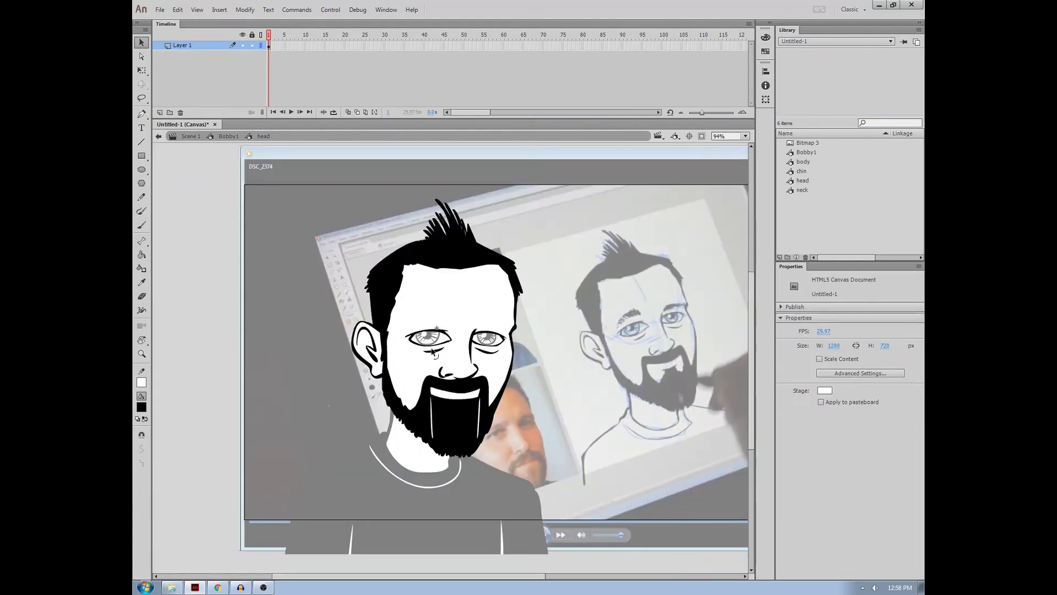
Add layers named eyeball1 and eyeball2 and move them between head and neck.
double_click(553, 359)
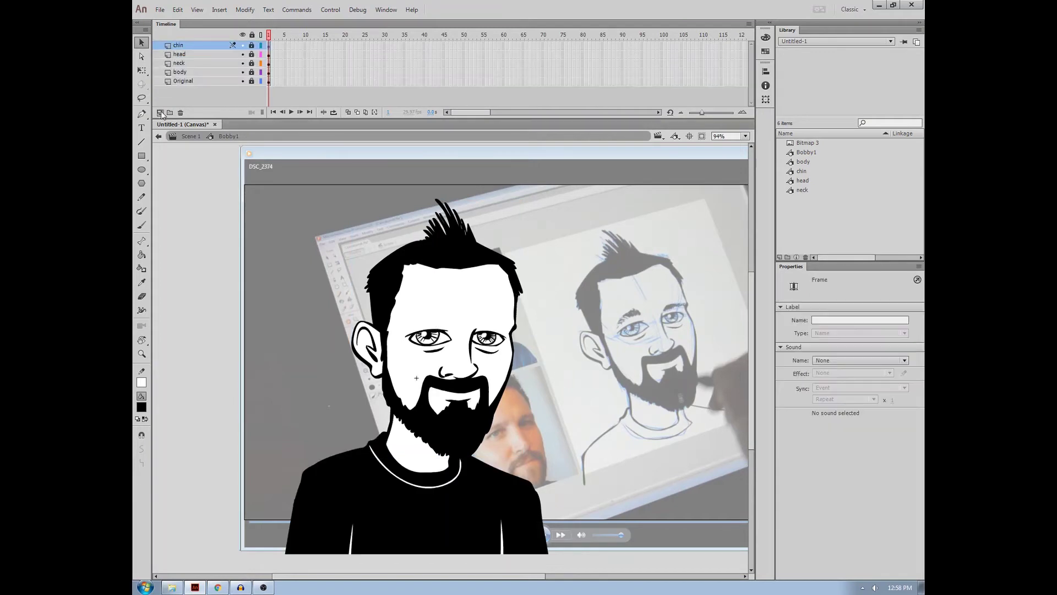
left_click(159, 113)
double_click(191, 53)
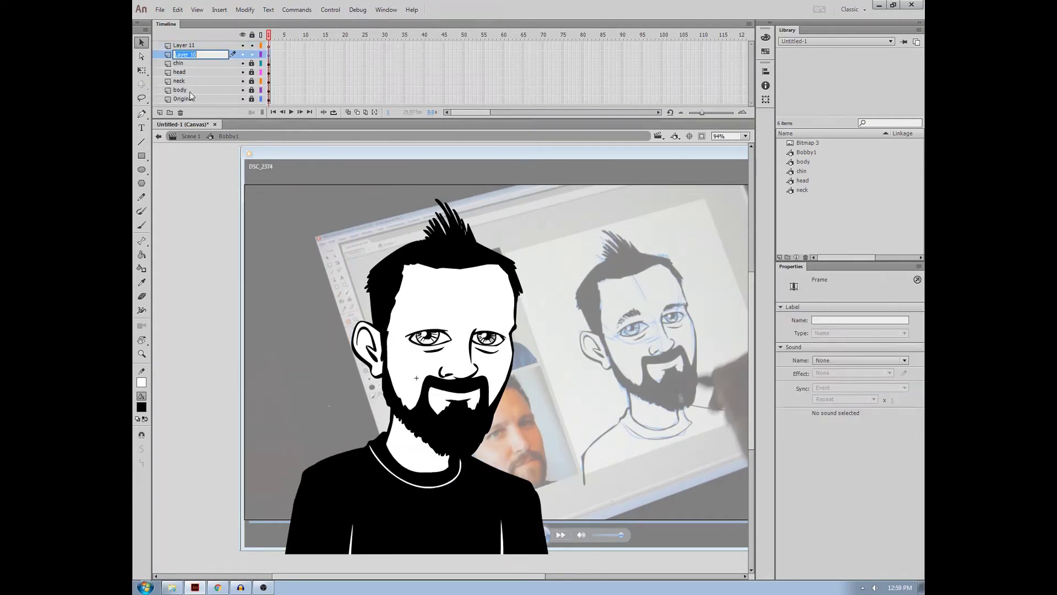
type("eyeball1")
key("Tab")
type("eyeball2")
key("Return")
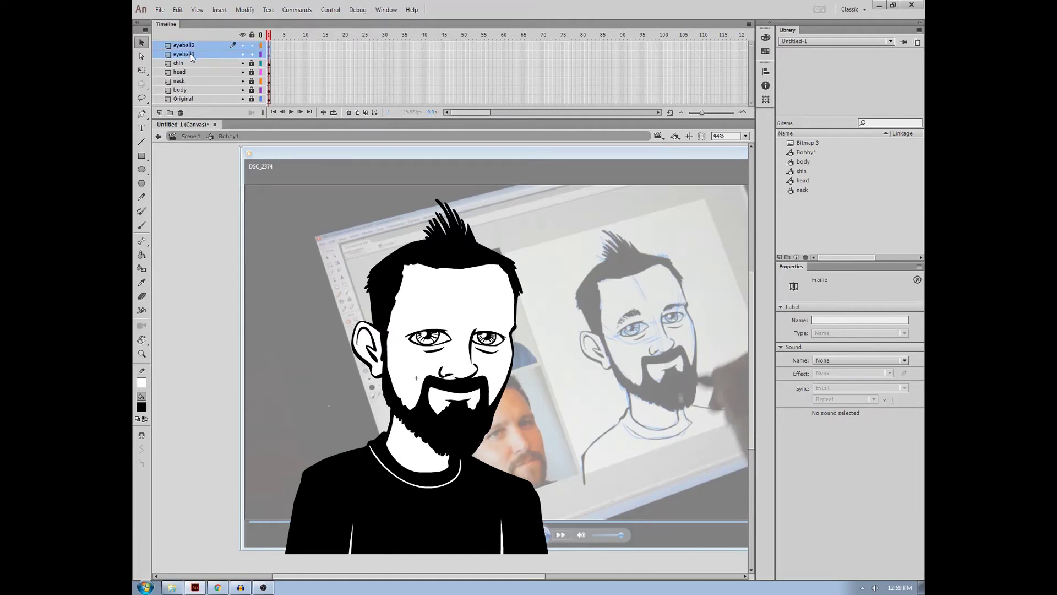
left_click_drag(187, 53, 192, 78)
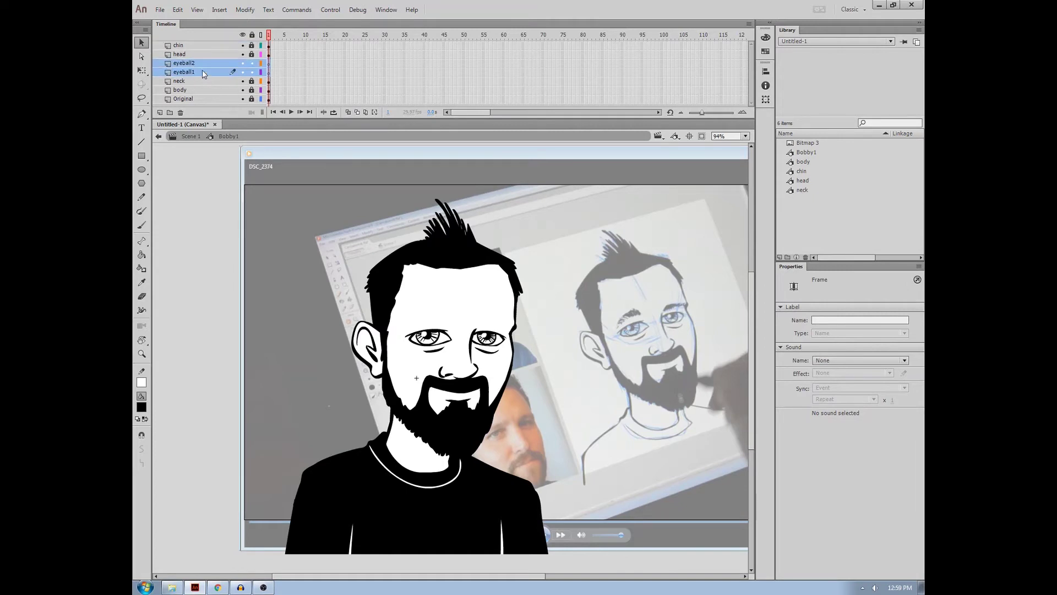
Remove the first eye's outer eyelid stroke and make the eyeball the eyeball1 symbol.
left_click(251, 99)
left_click(229, 97)
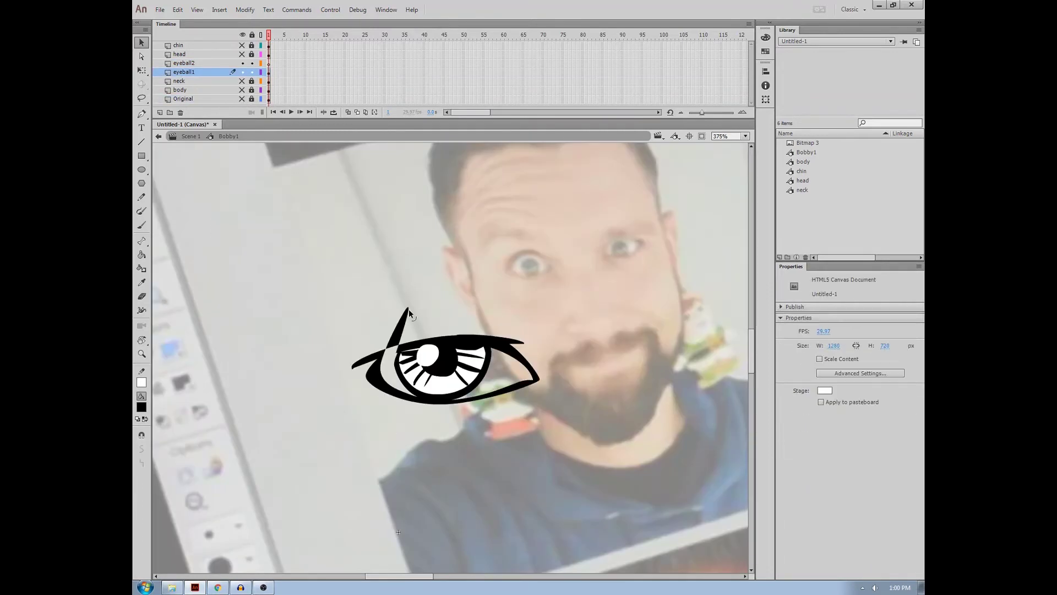
key("e")
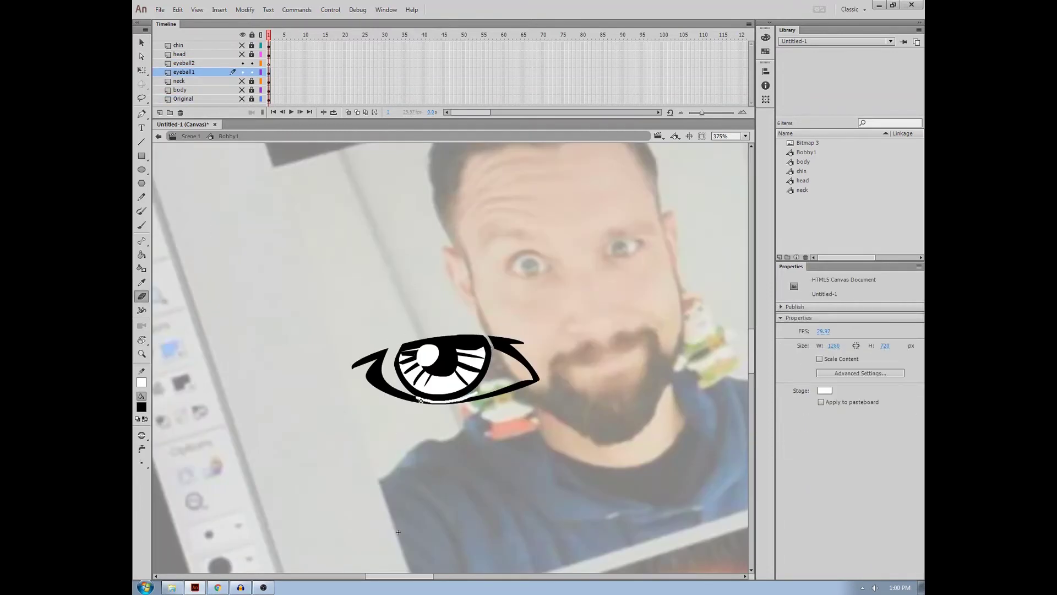
key("v")
left_click(361, 367)
key("Delete")
left_click_drag(523, 313, 336, 452)
key("F8")
key("Return")
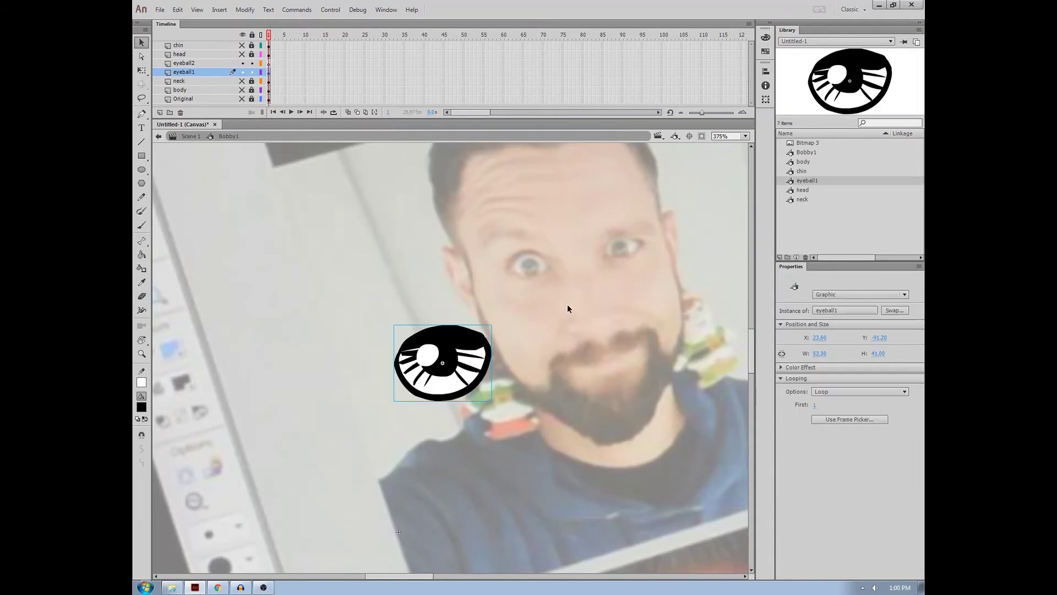
Remove the second eye's outer eyelid stroke and make it the eyeball2 symbol.
left_click(242, 71)
left_click(184, 98)
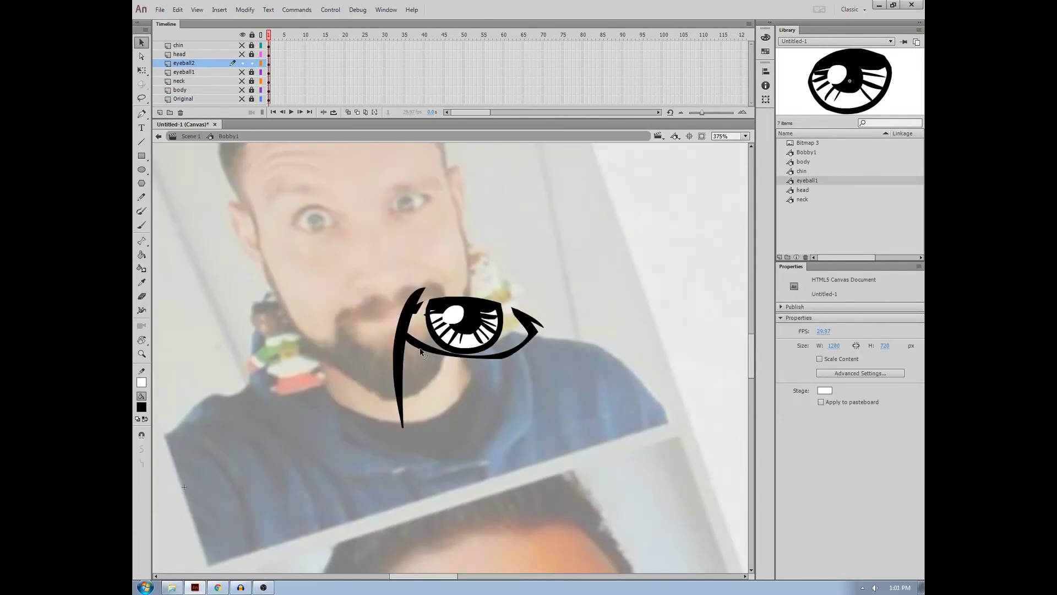
left_click(421, 351)
key("Delete")
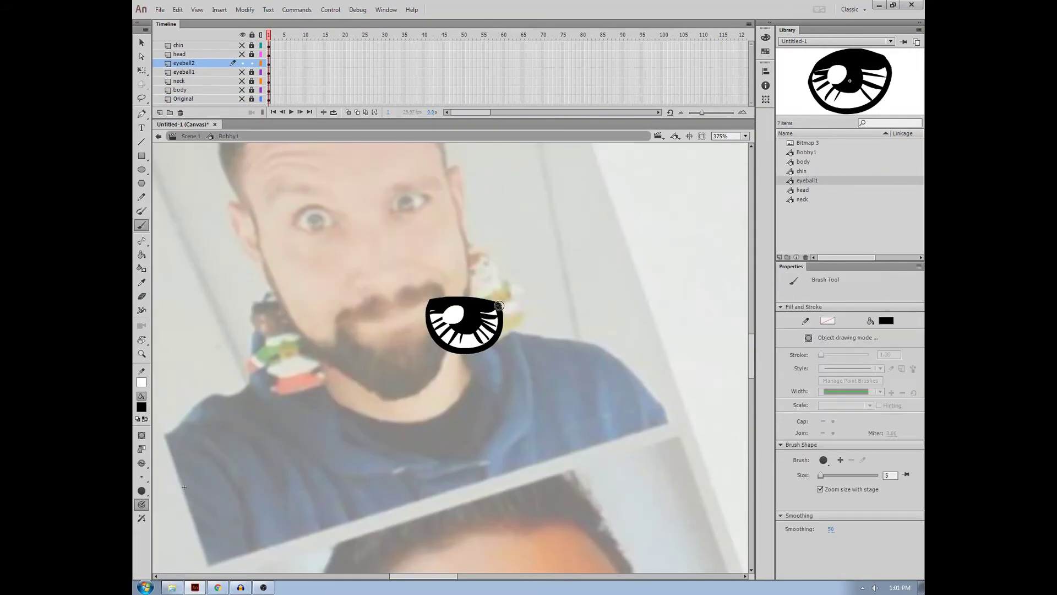
mouse_move(529, 281)
left_mouse_down()
mouse_move(419, 385)
mouse_move(354, 413)
left_mouse_up()
key("F8")
key("Return")
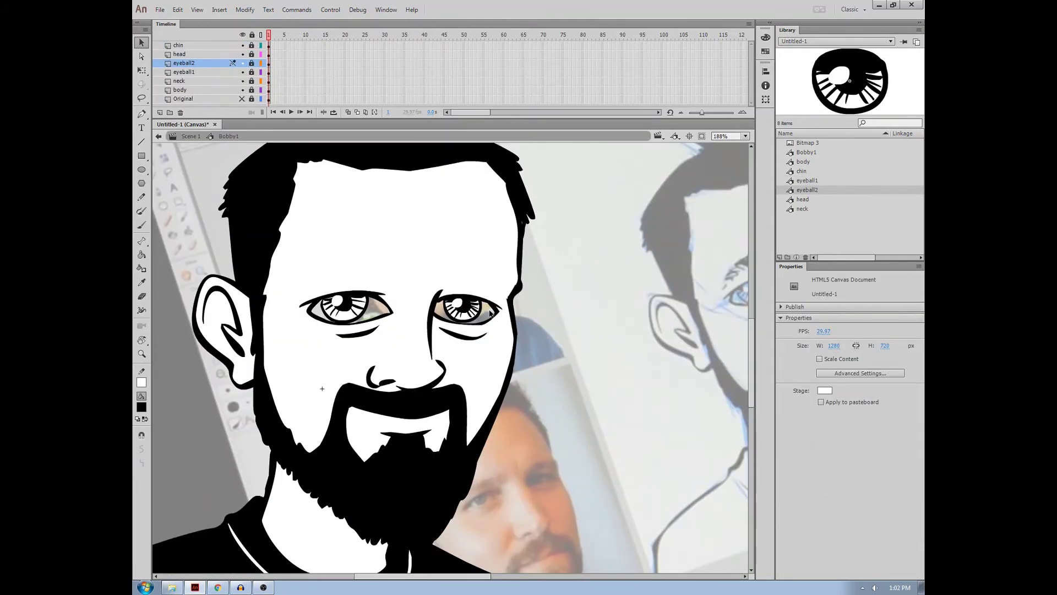
Add a new layer above body named white.
left_click(201, 93)
left_click(160, 112)
double_click(187, 89)
Fill both eye whites with white on a new 'white' layer and convert them to a symbol.
type("white")
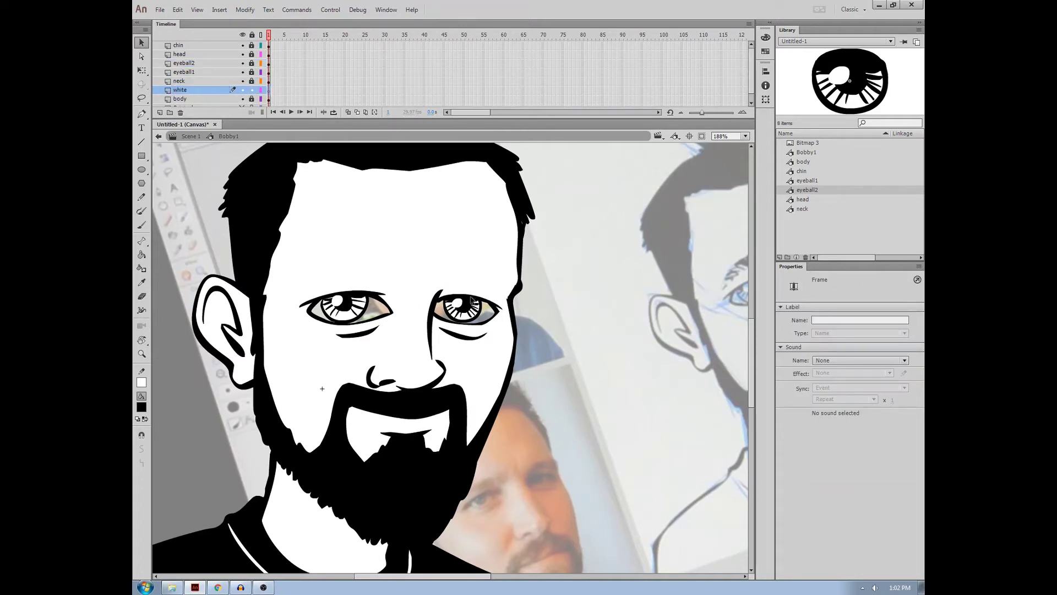
left_click(471, 300)
left_click(587, 314)
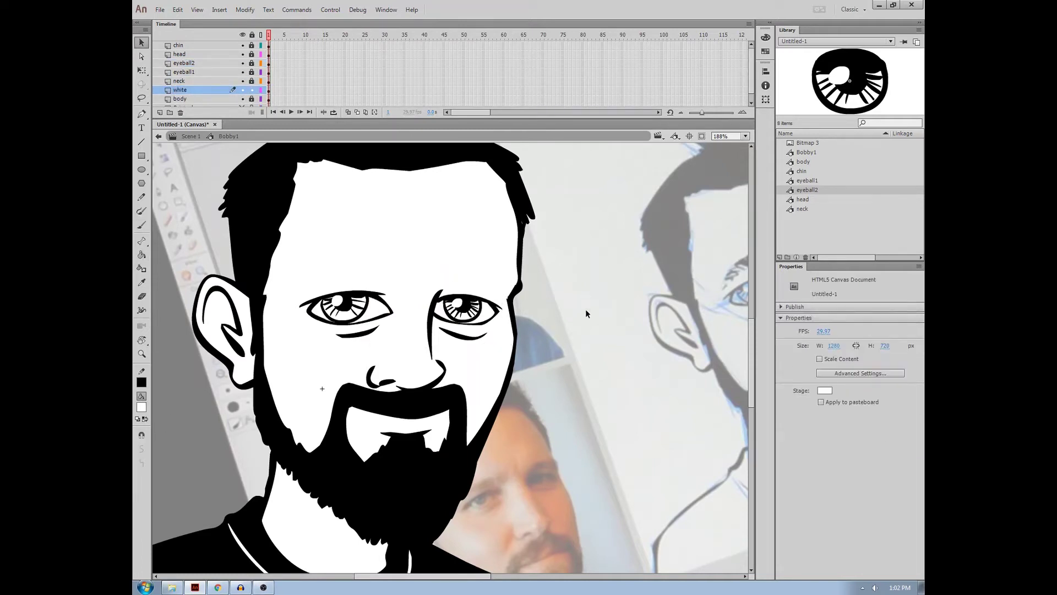
key("F8")
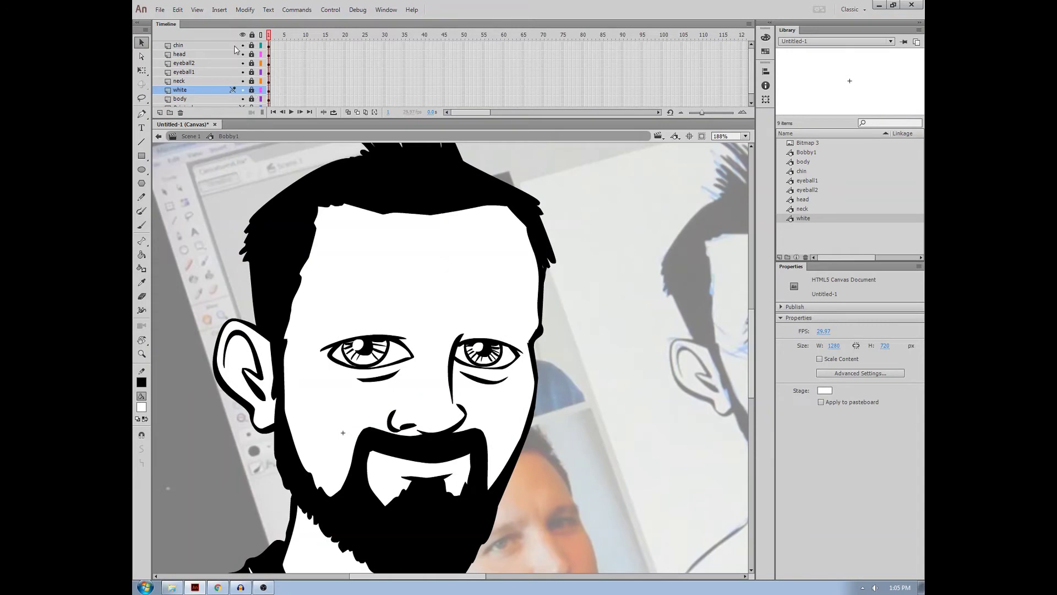
Turn the left eyebrow into the brow1 symbol.
left_click(234, 47)
scroll(241, 96, "down", 1)
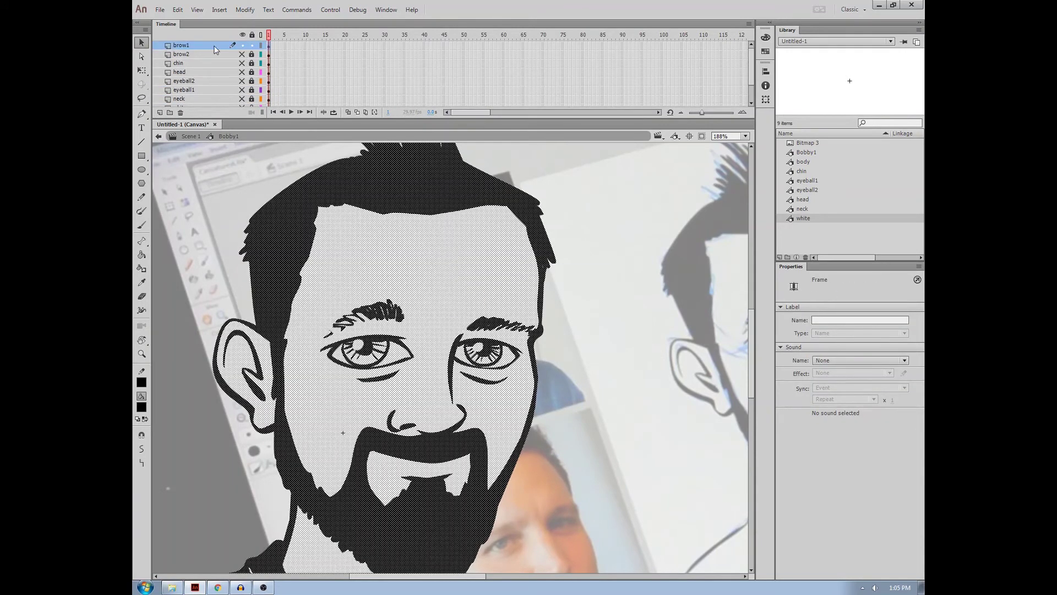
left_click(349, 330)
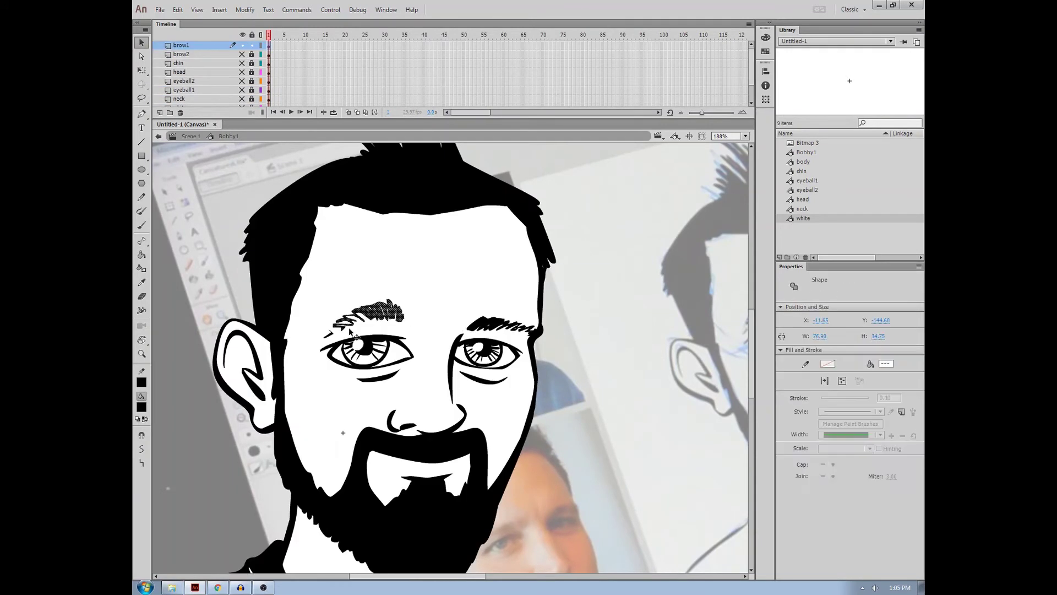
key("F8")
key("Return")
Lasso the right eyebrow, paste it onto the brow2 layer, and convert it to a symbol.
left_click(241, 55)
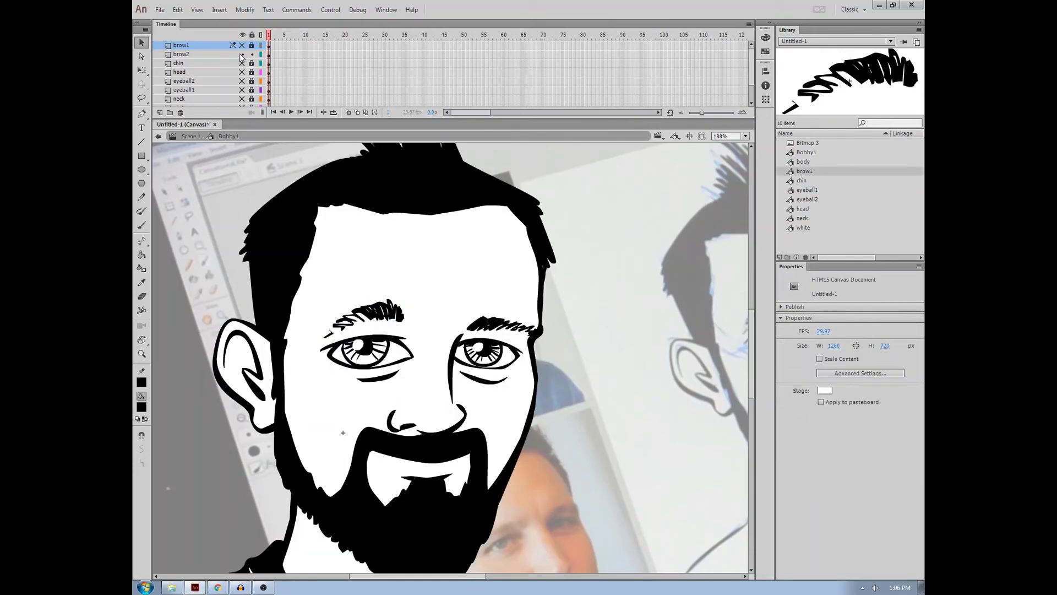
key("l")
left_click_drag(578, 284, 609, 324)
key("Delete")
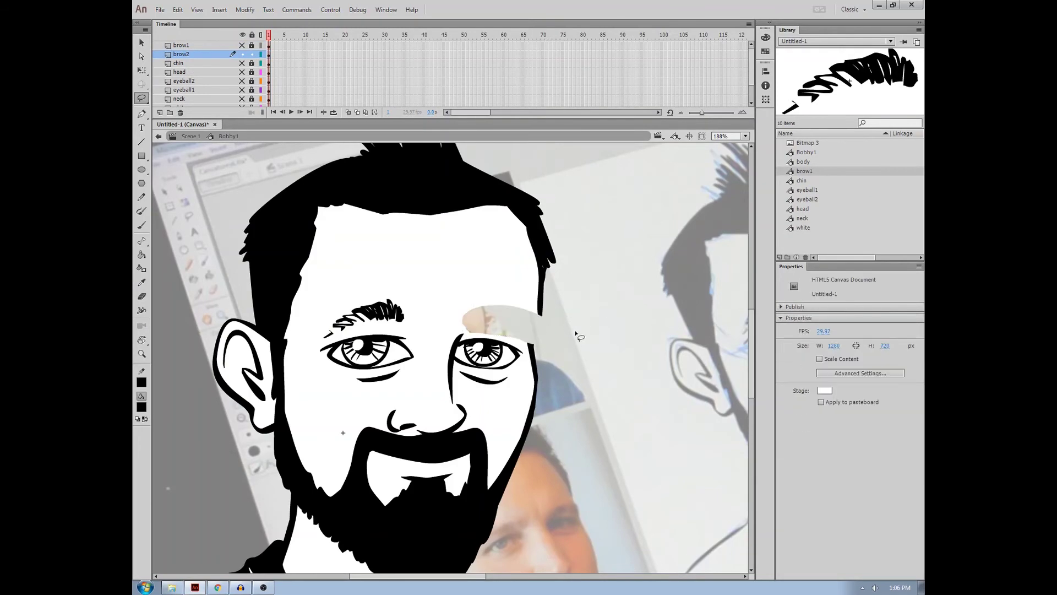
key("v")
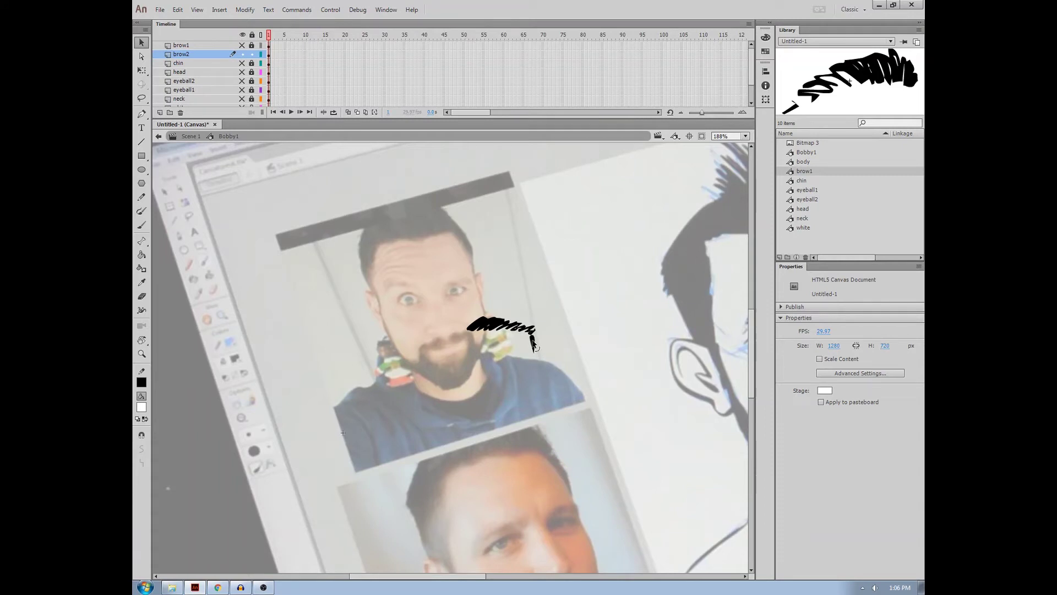
key("F8")
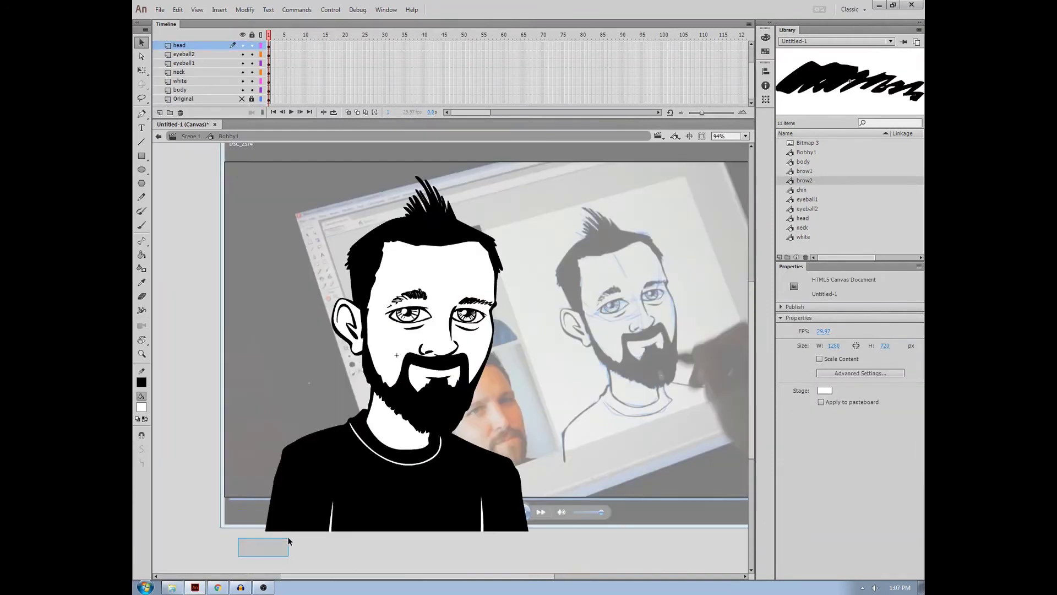
left_click_drag(238, 556, 628, 161)
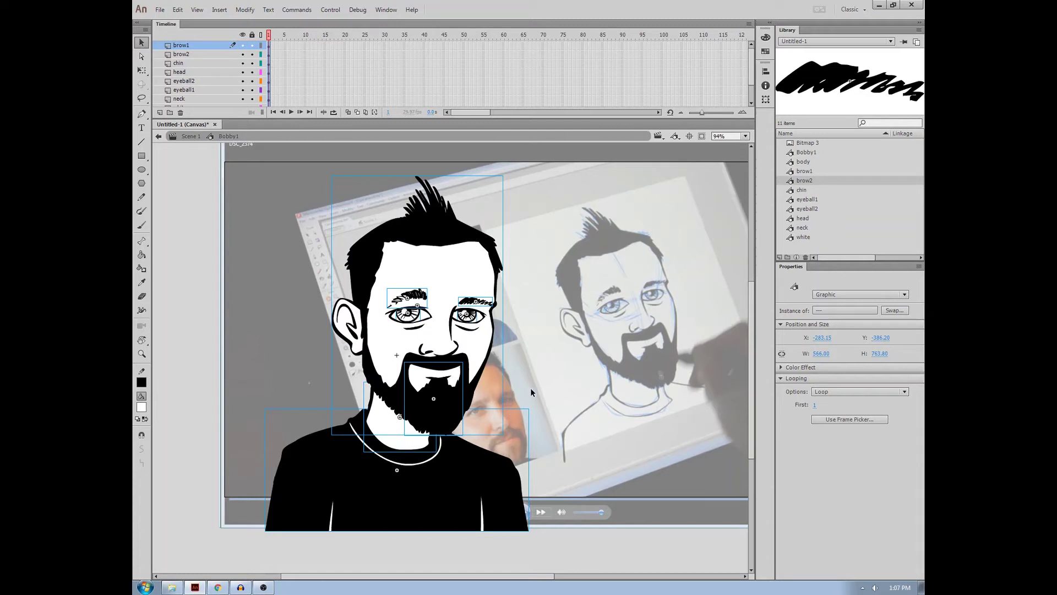
Cut both eyeballs and both eyebrows from the face, then open the head symbol in place.
left_click_drag(478, 348, 661, 416)
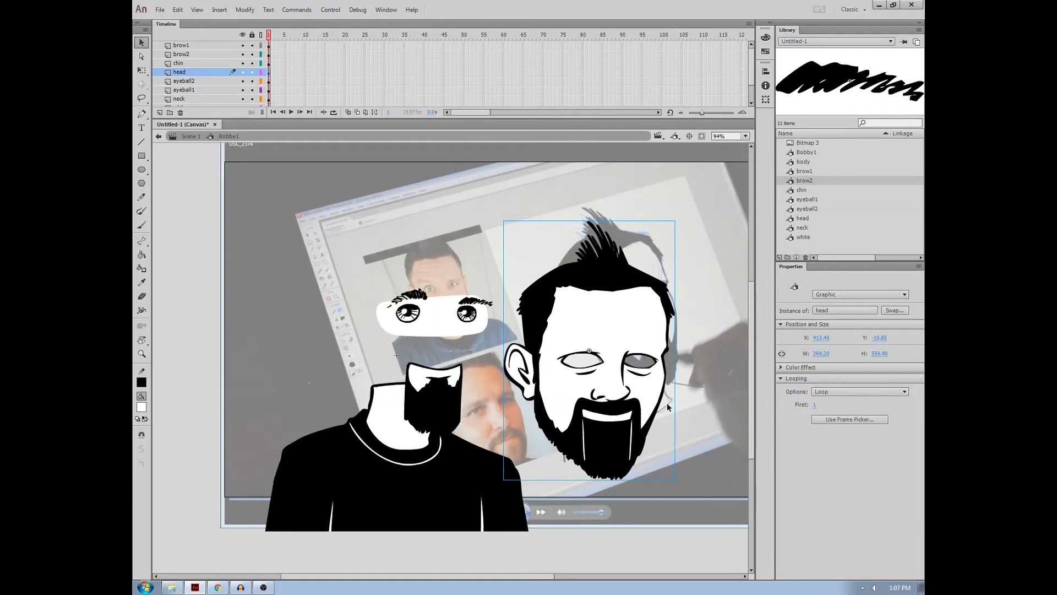
key("ctrl+z")
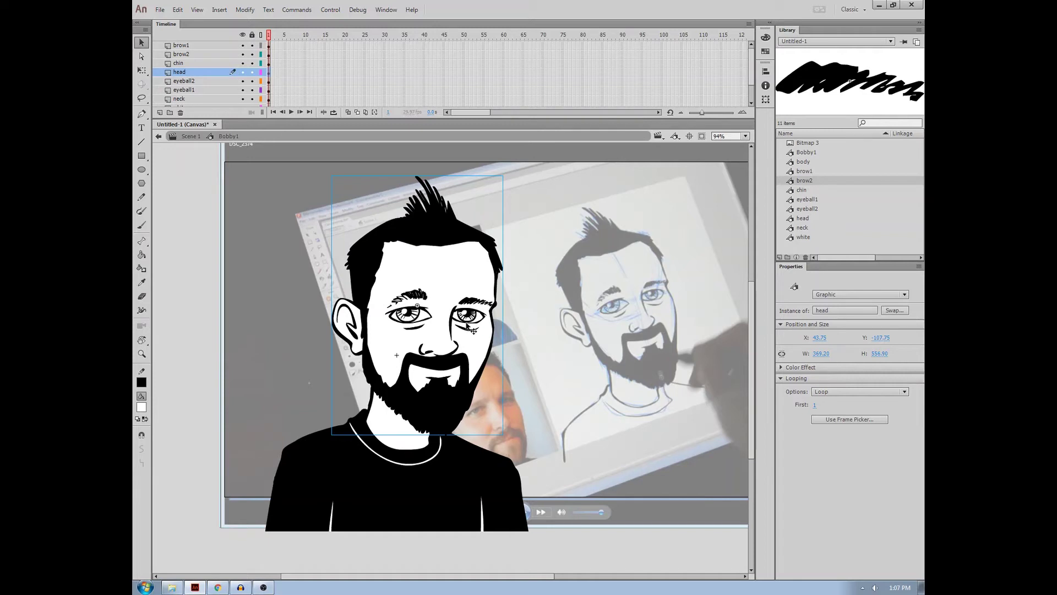
left_click(422, 319)
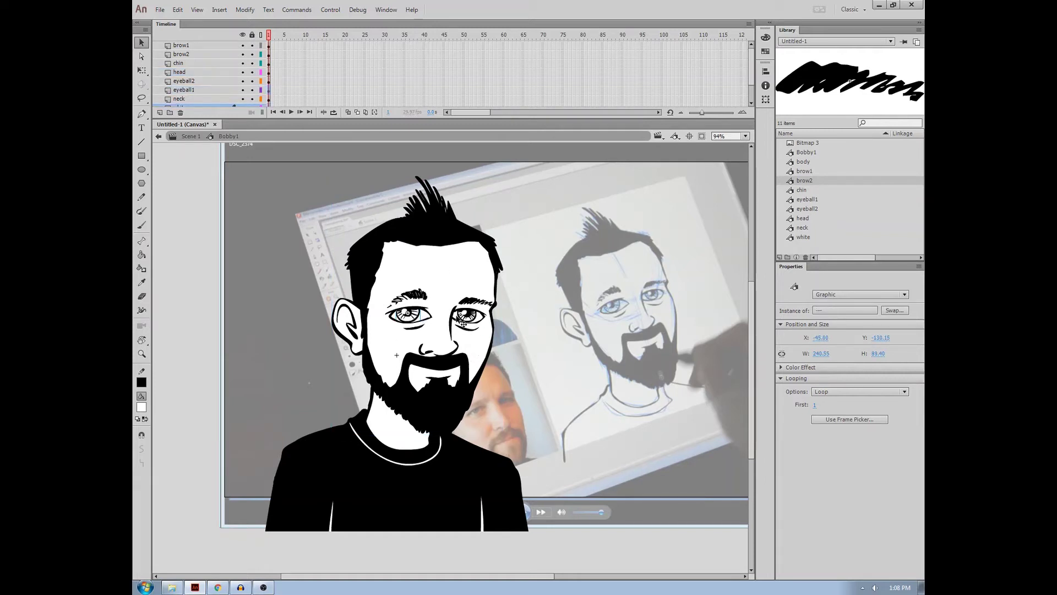
left_click(483, 323, "shift")
left_click(475, 302, "shift")
left_click(425, 297, "shift")
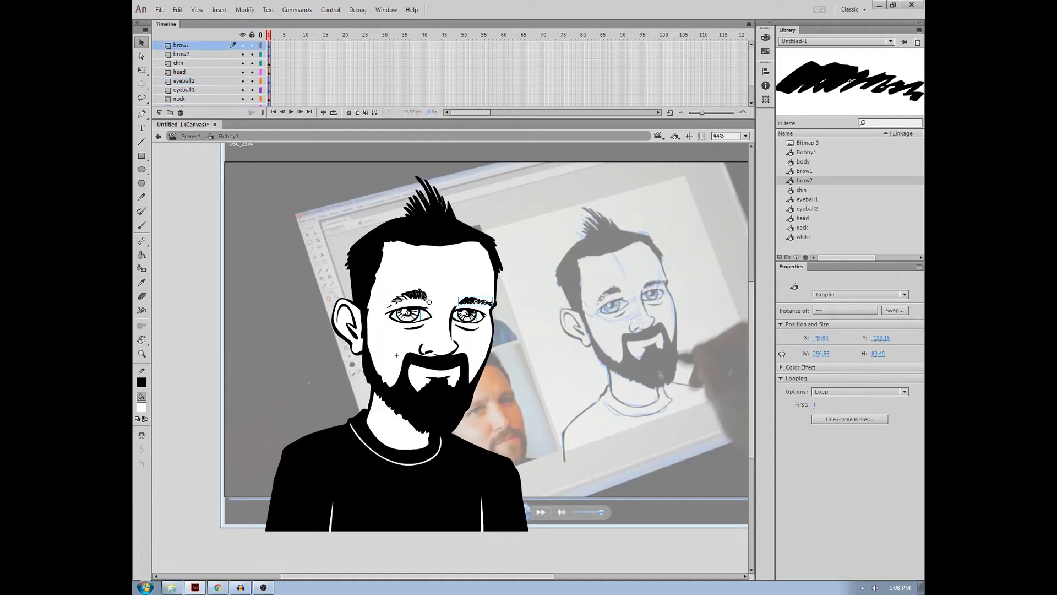
key("Delete")
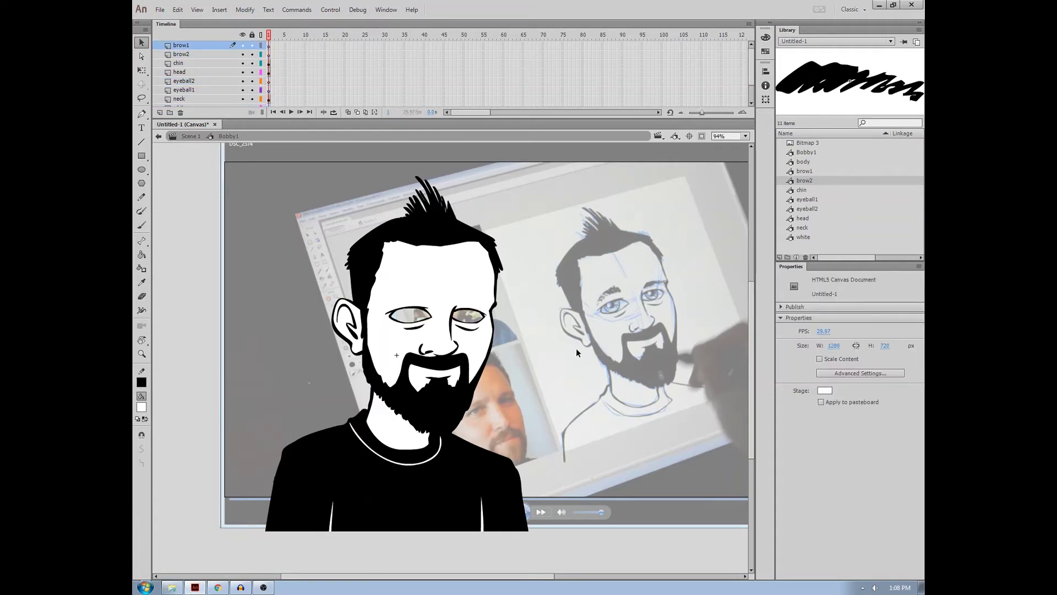
double_click(457, 287)
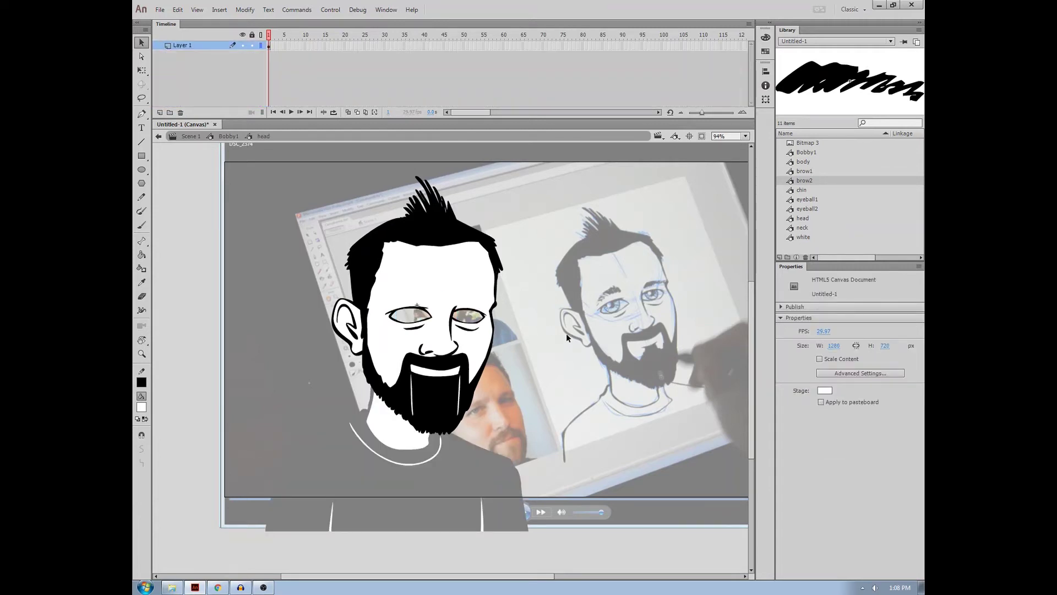
Paste the eyes and brows in place inside head, align them, and distribute them to layers.
key("ctrl+shift+v")
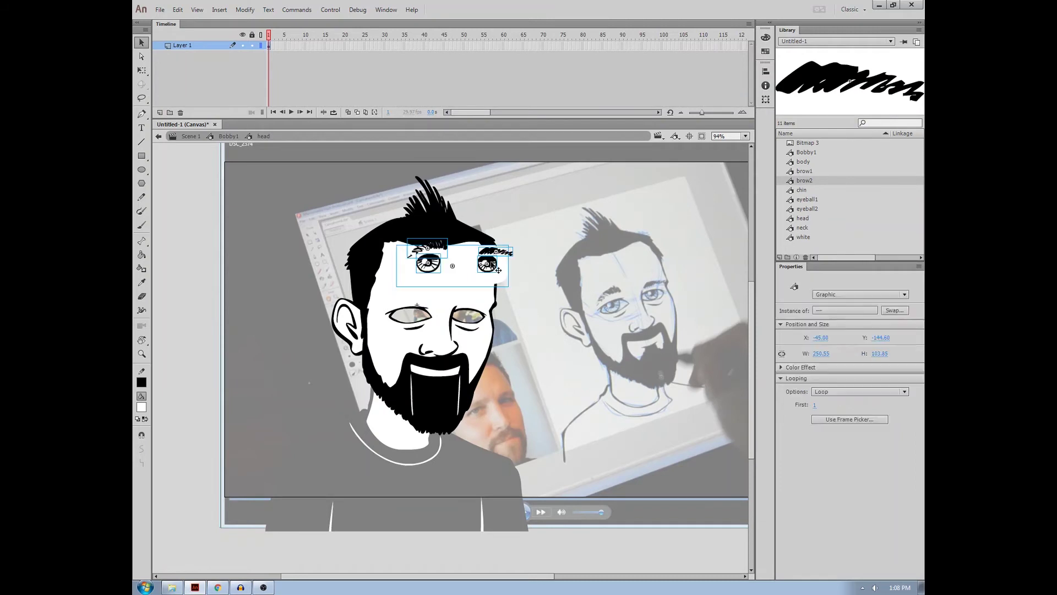
left_click_drag(485, 269, 477, 318)
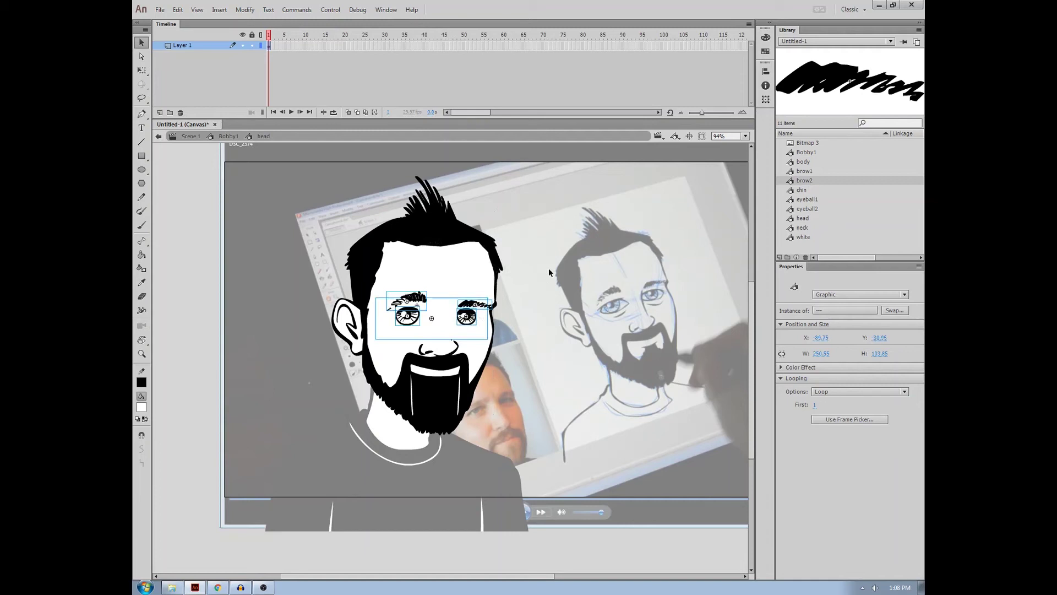
left_click(269, 46)
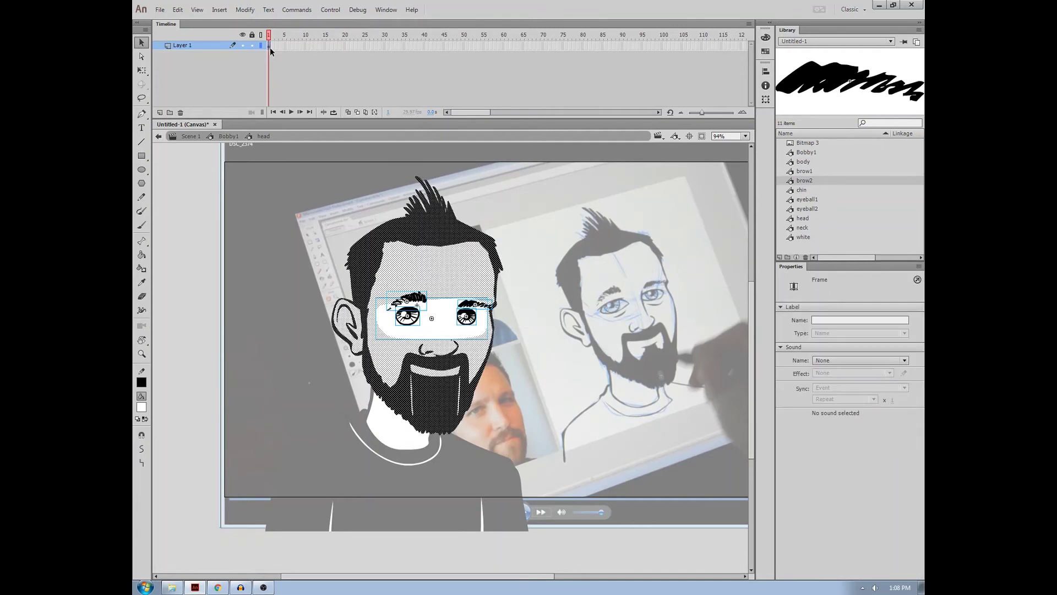
left_click(250, 11)
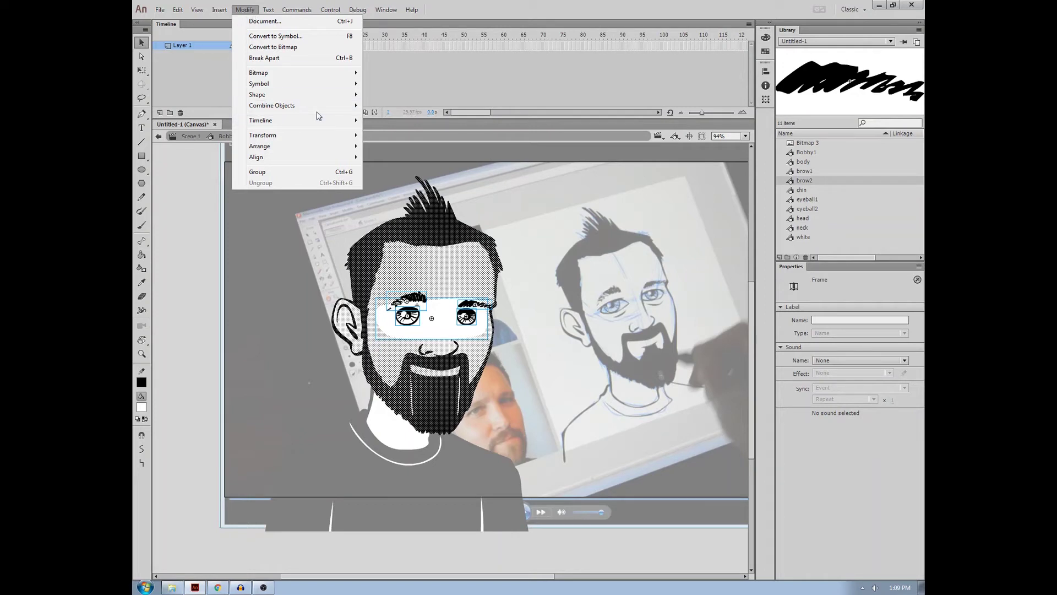
mouse_move(326, 120)
left_click(450, 120)
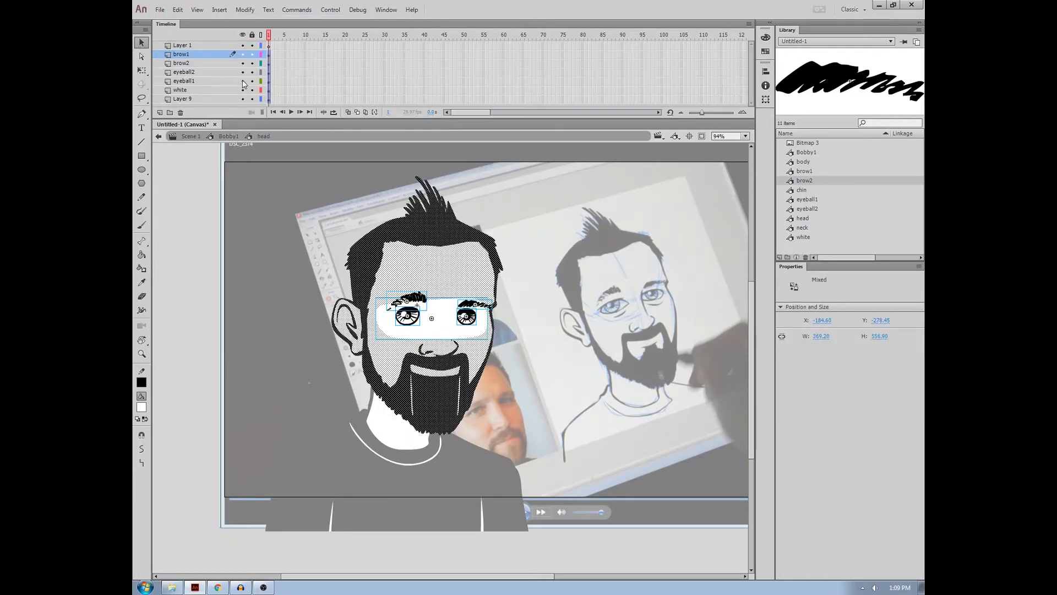
Delete empty Layer 1 and move the white, eyeball1 and eyeball2 layers below Layer 9.
left_click(180, 112)
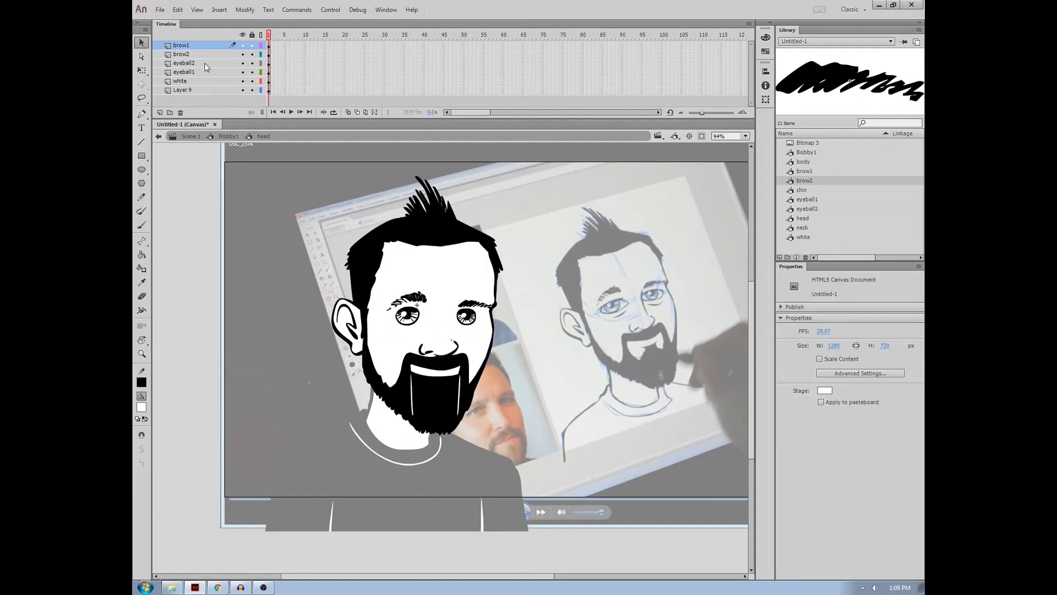
left_click(200, 90)
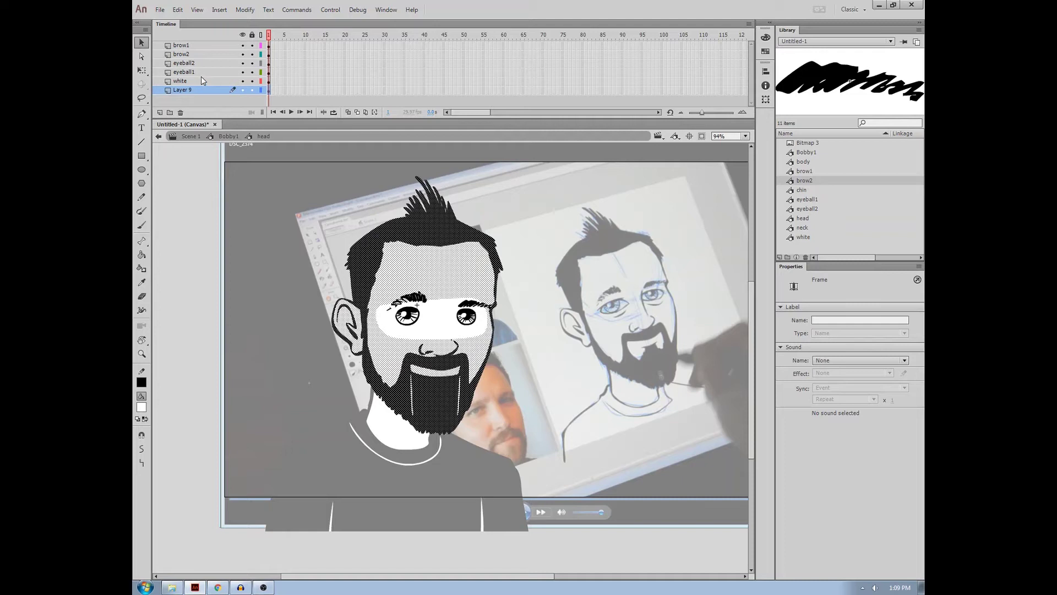
left_click(201, 79)
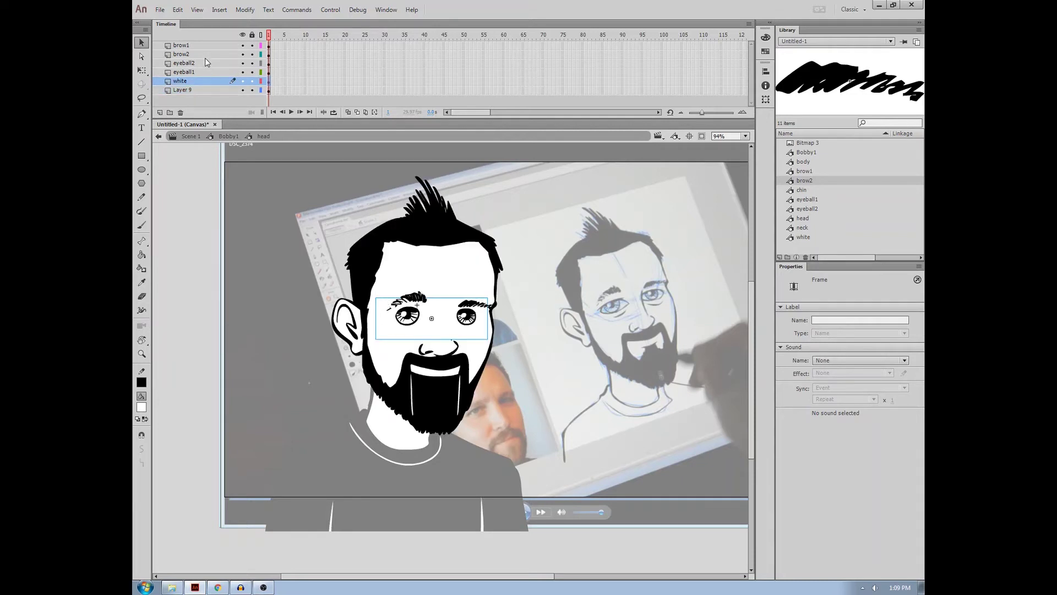
left_click(205, 62, "ctrl")
left_click(204, 70, "ctrl")
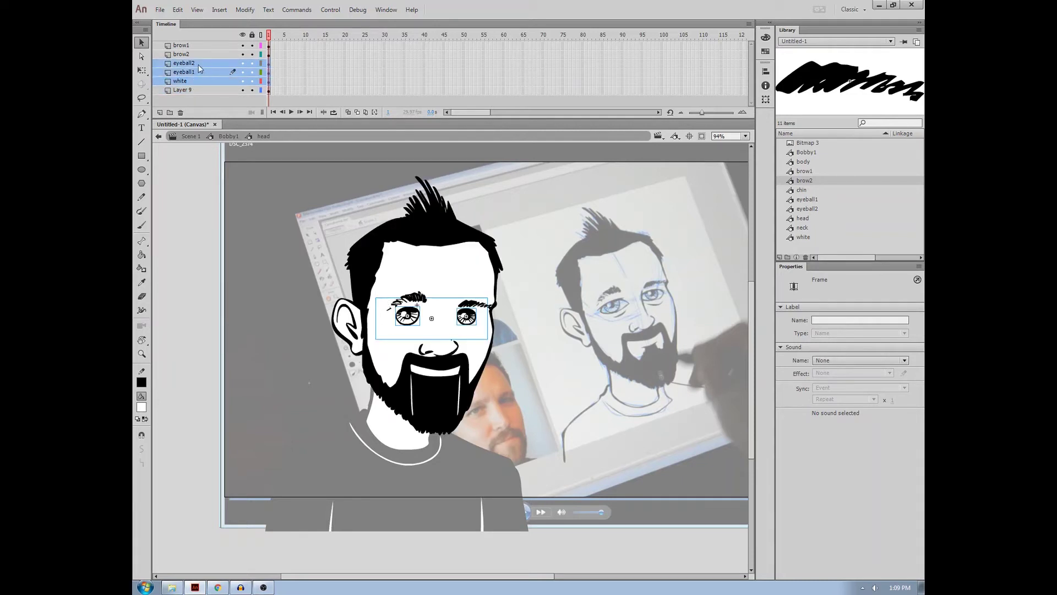
mouse_move(200, 63)
left_mouse_down()
mouse_move(196, 100)
mouse_move(191, 89)
left_mouse_up()
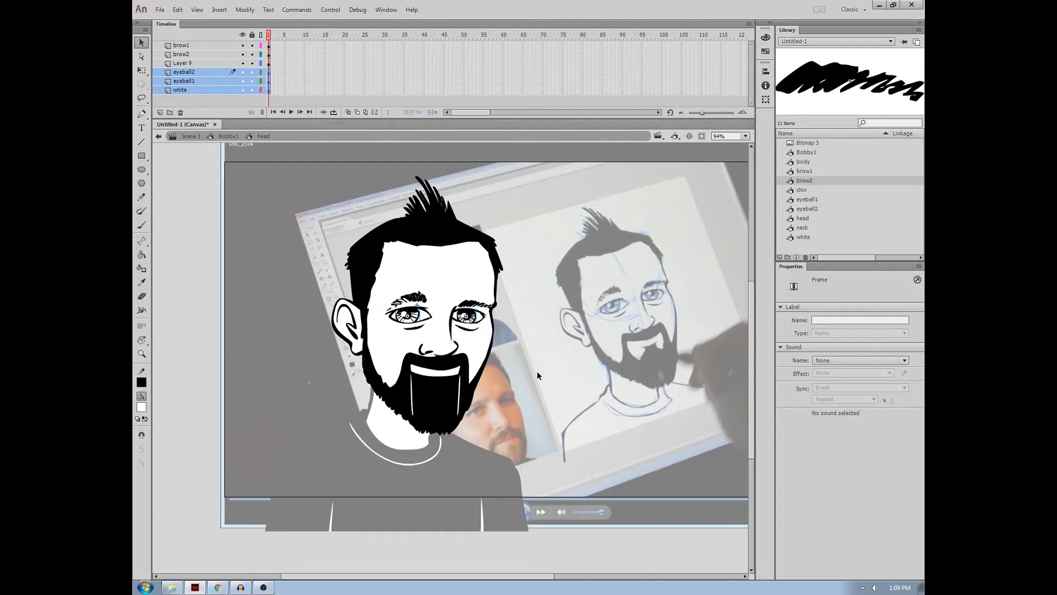
Check each eyebrow and eyeball, then exit the head symbol back to Bobby1.
left_click(473, 304)
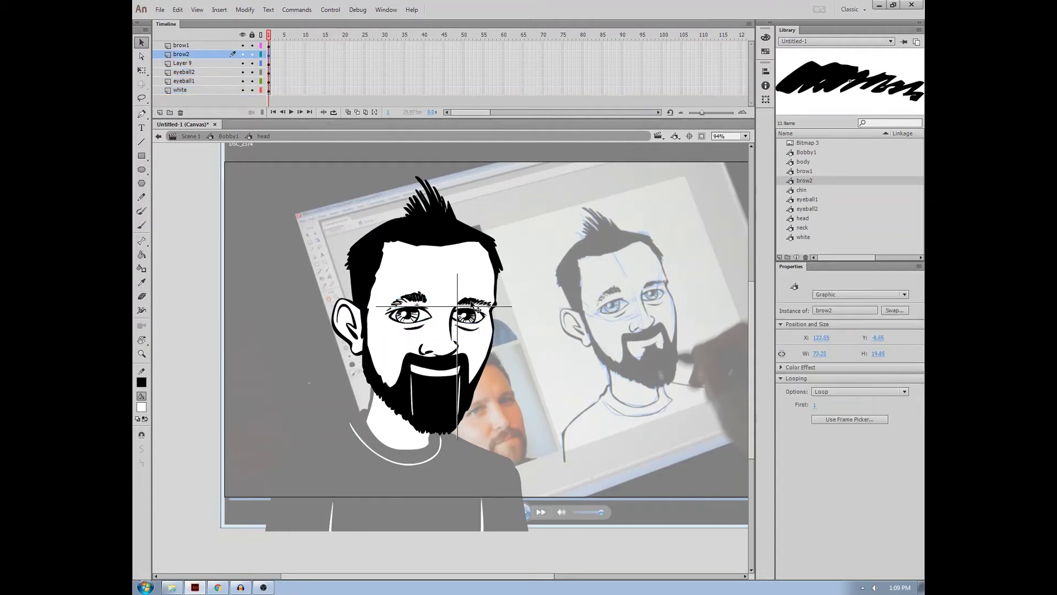
left_click(406, 297)
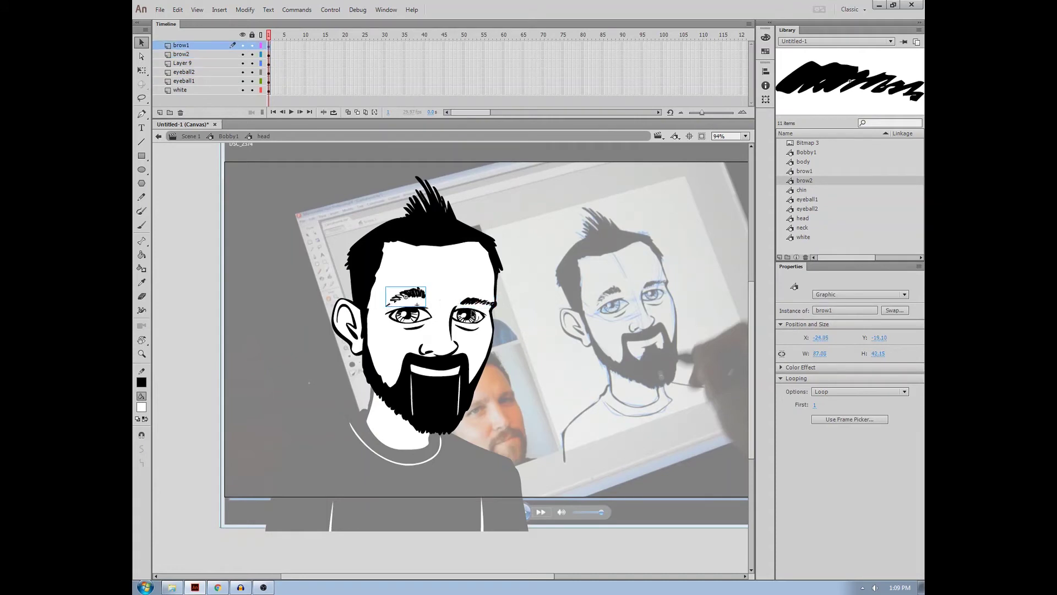
left_click(473, 319)
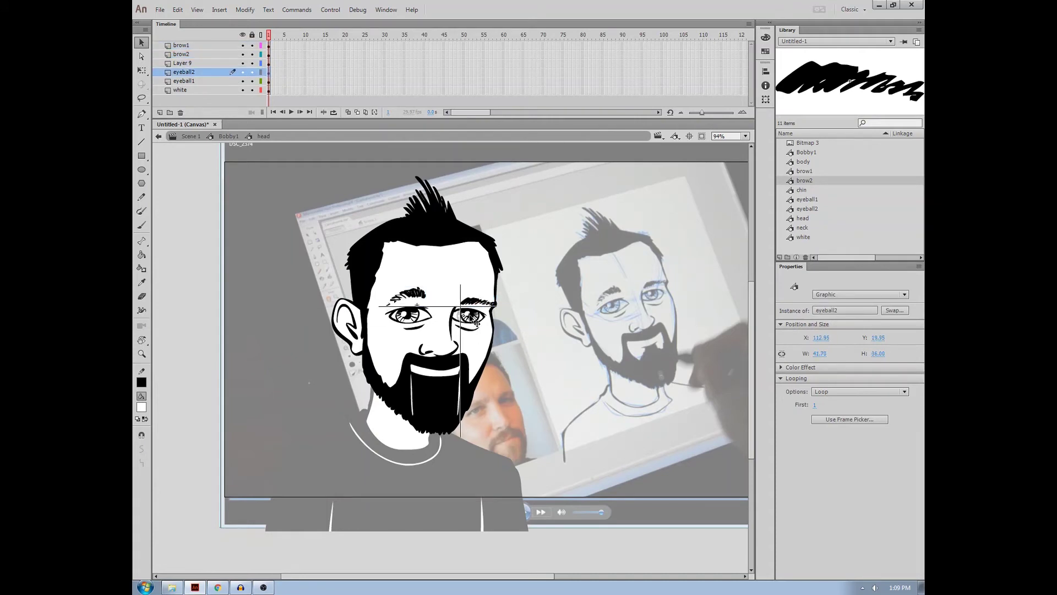
left_click(414, 322)
left_click(472, 319)
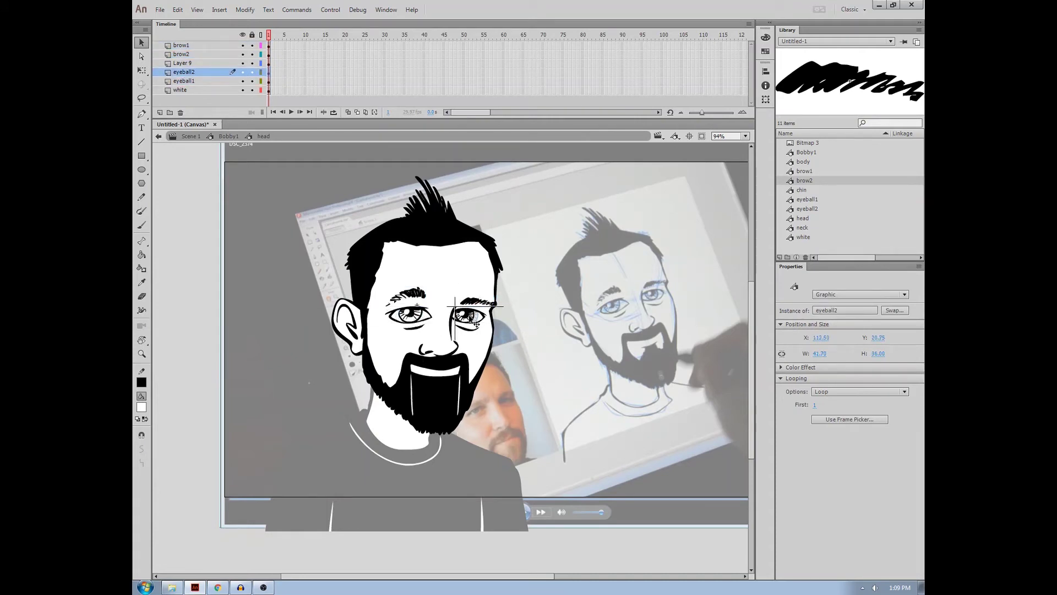
double_click(560, 339)
Drag the chin and head aside to confirm they move separately, then select head, chin, neck and body.
left_click(200, 45)
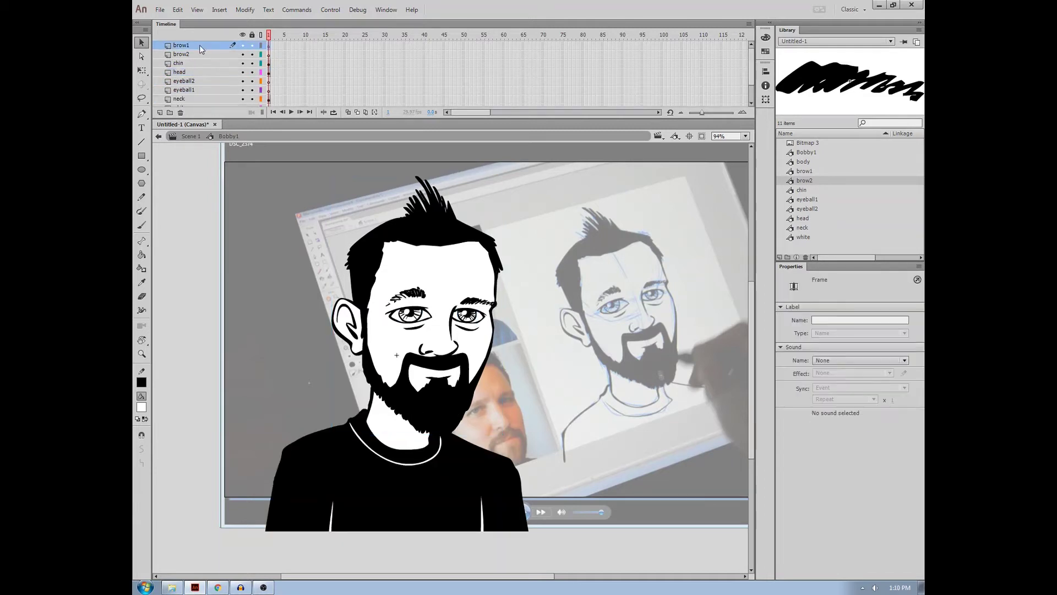
left_click(220, 72)
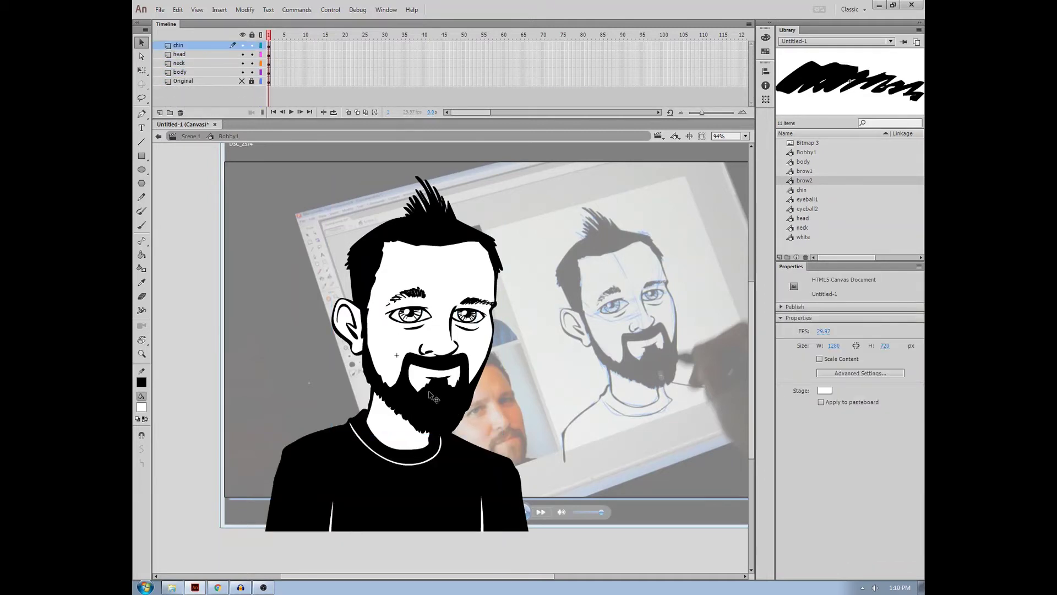
left_click_drag(436, 398, 508, 398)
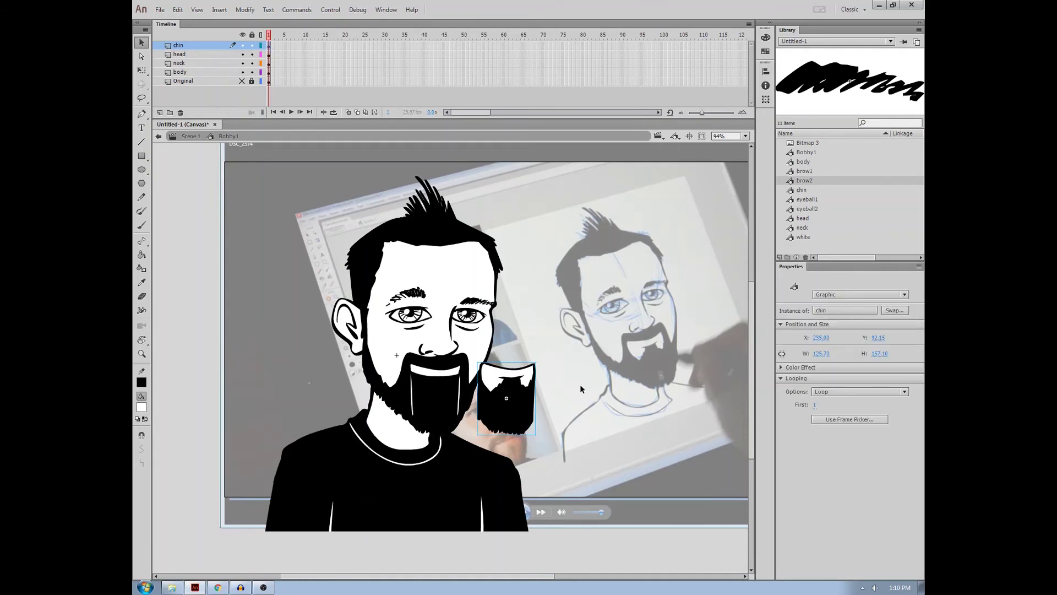
key("ctrl+z")
left_click_drag(474, 342, 567, 336)
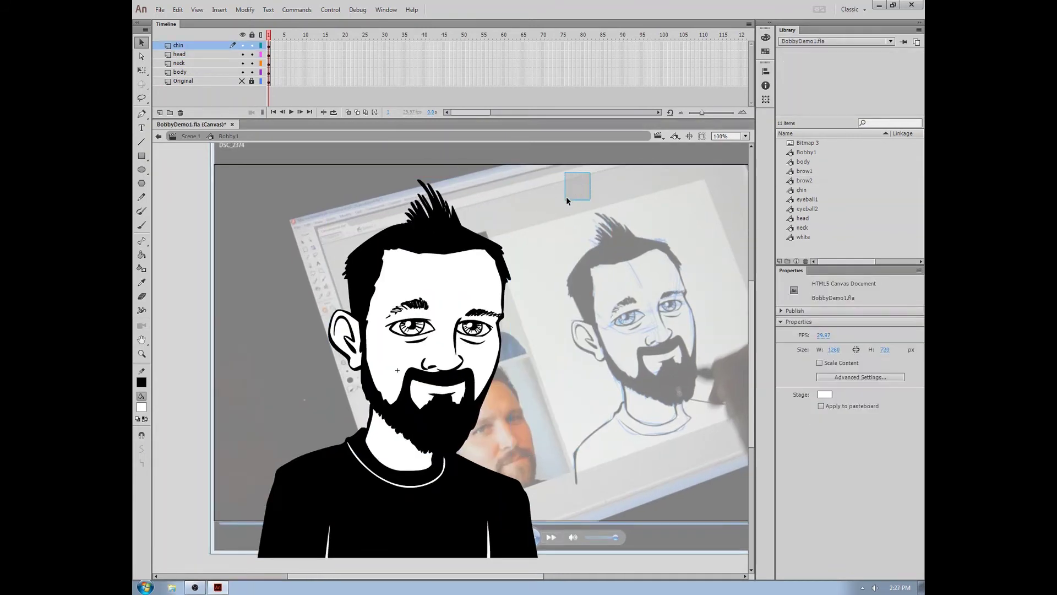
left_click_drag(591, 173, 329, 546)
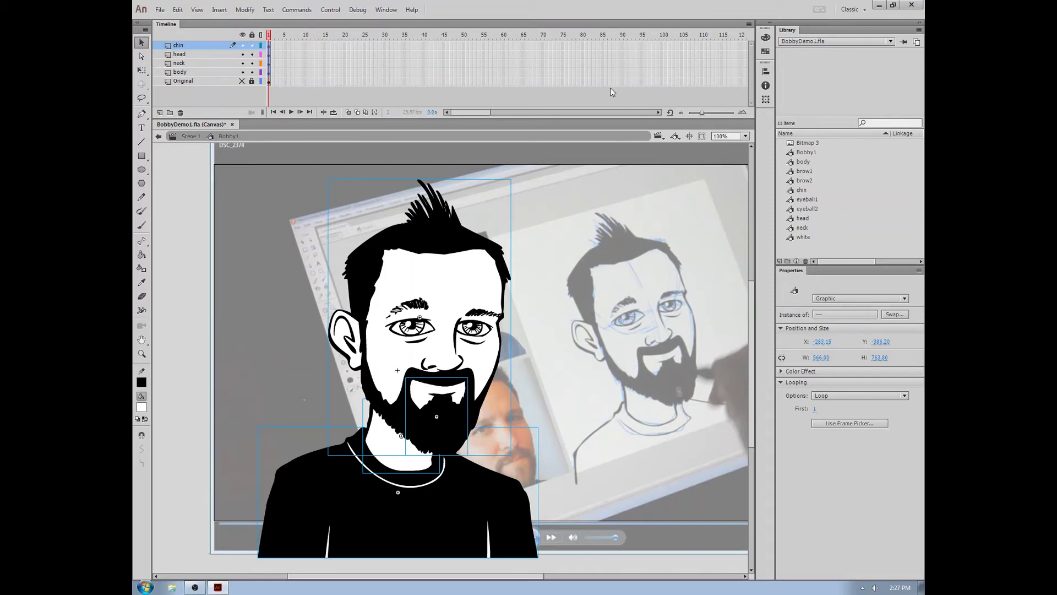
Return to Scene 1 and extend the Scene and BG layers to frame 90.
left_click_drag(623, 44, 623, 82)
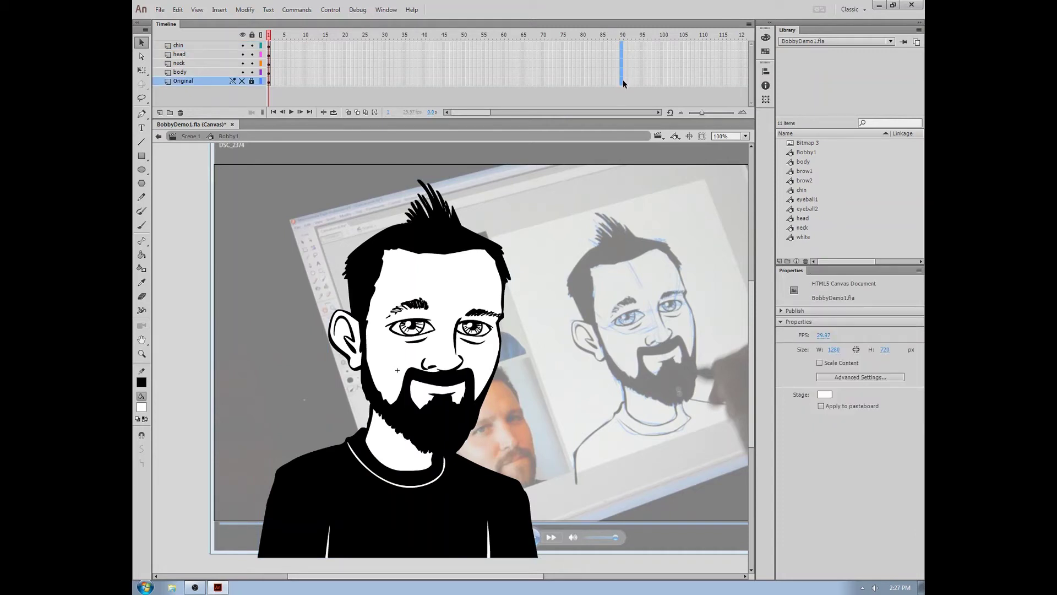
double_click(180, 283)
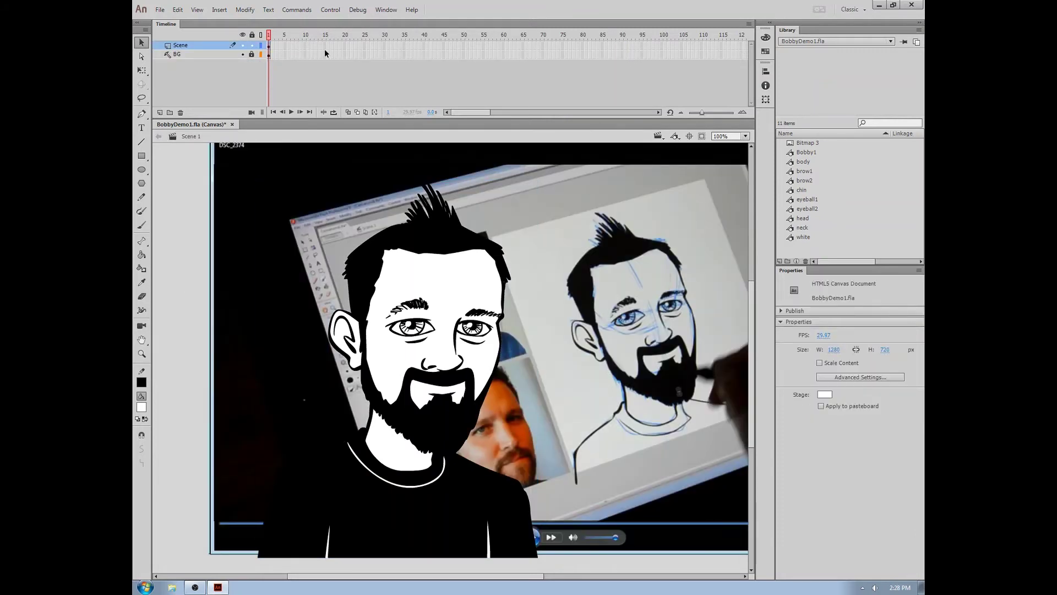
left_click(622, 54)
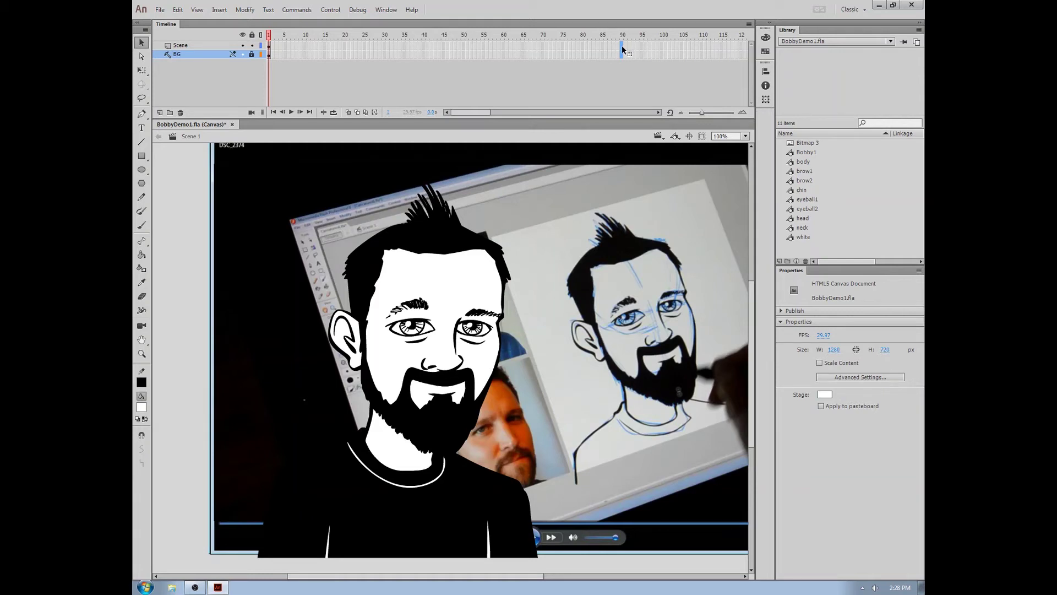
key("F5")
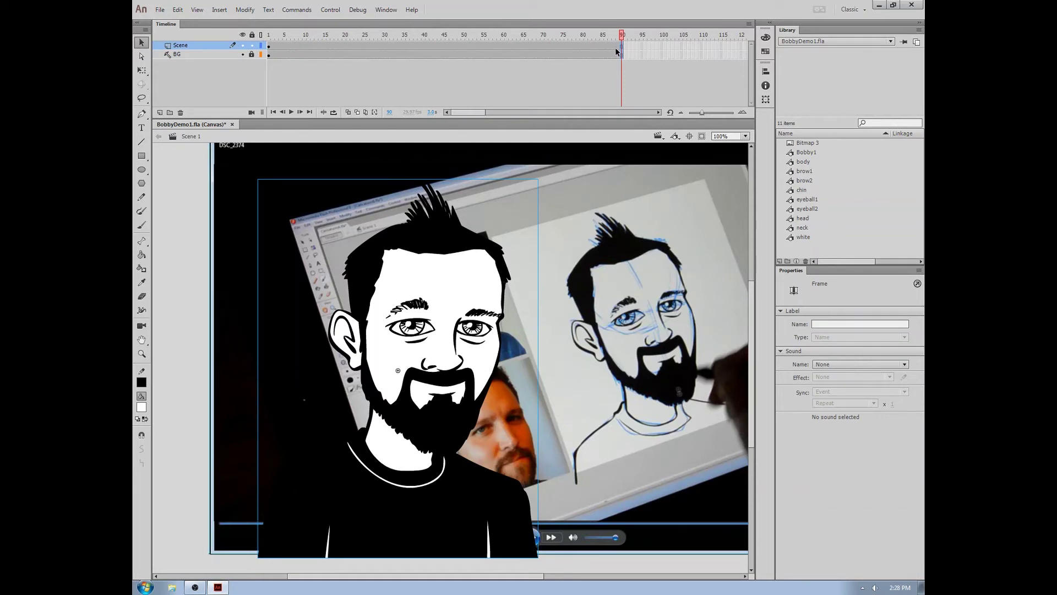
Add a new layer above Scene and name it audio.
left_click(159, 112)
double_click(186, 46)
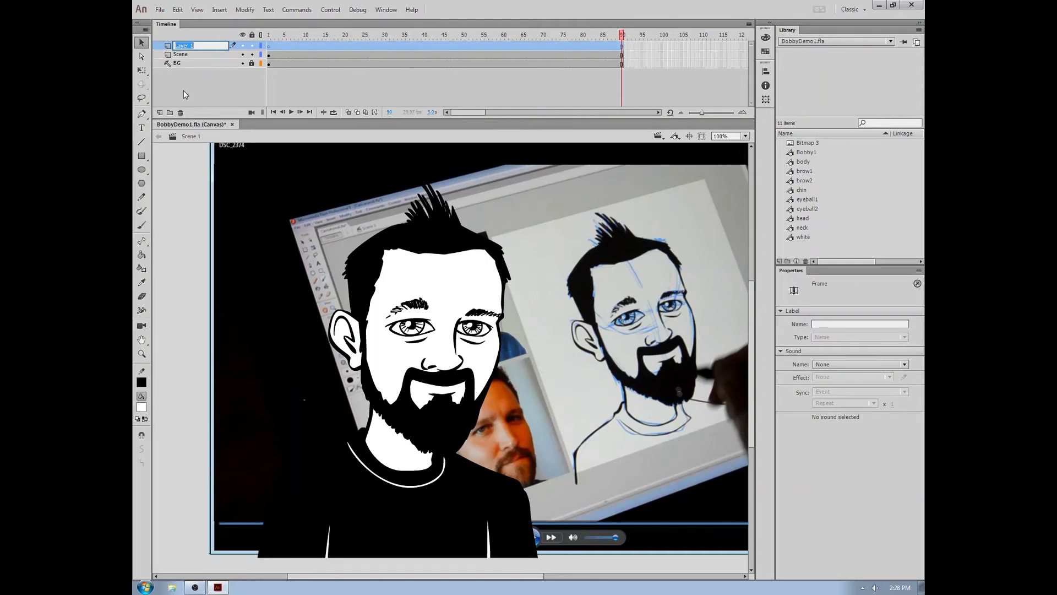
type("audio")
key("Return")
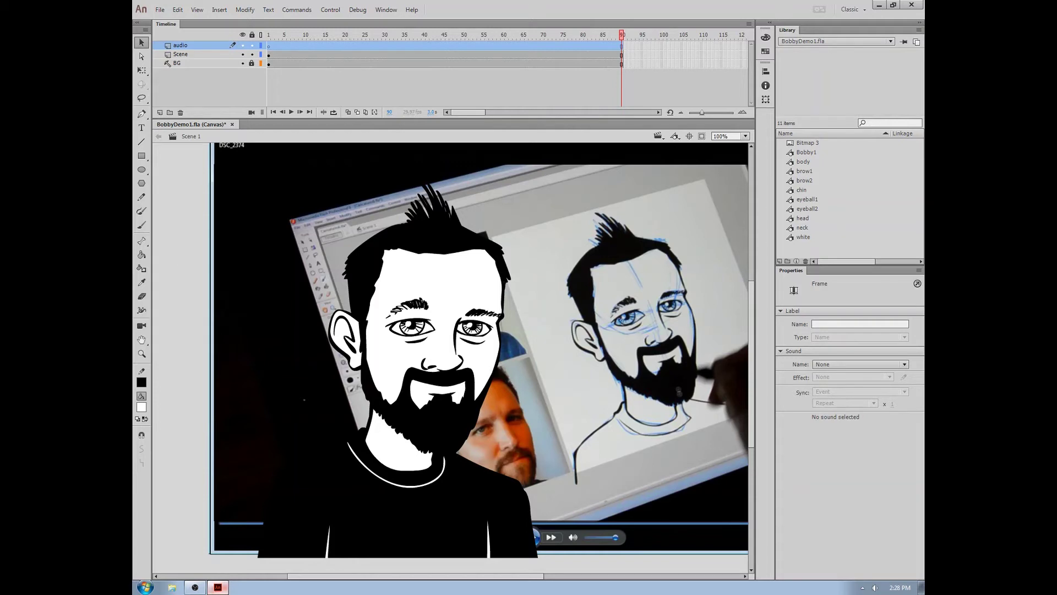
left_click(160, 10)
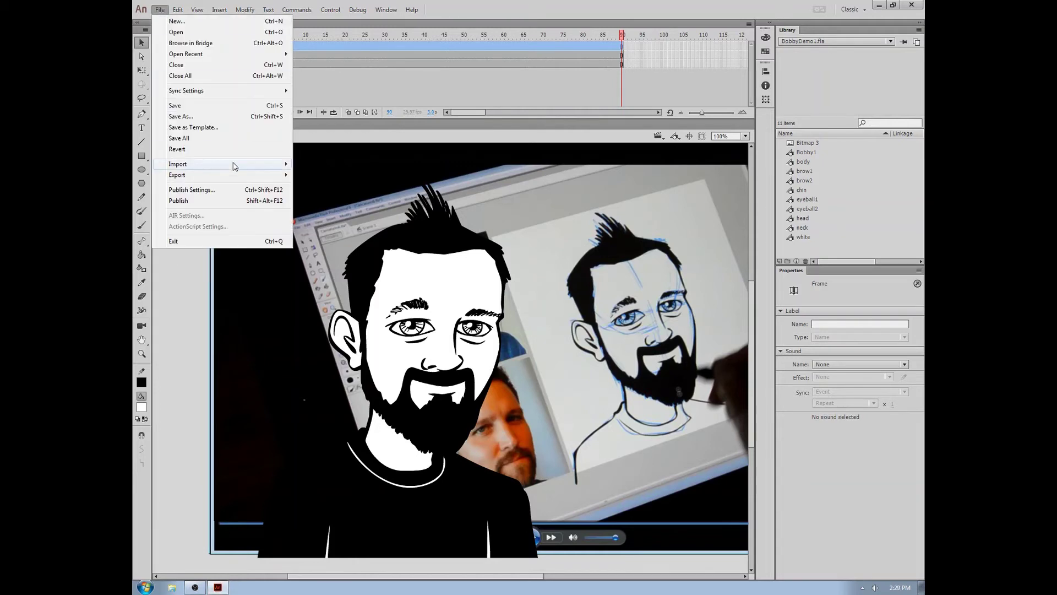
Import BobbyDuke1.mp3 into the Library and preview its waveform.
mouse_move(268, 166)
left_click(362, 175)
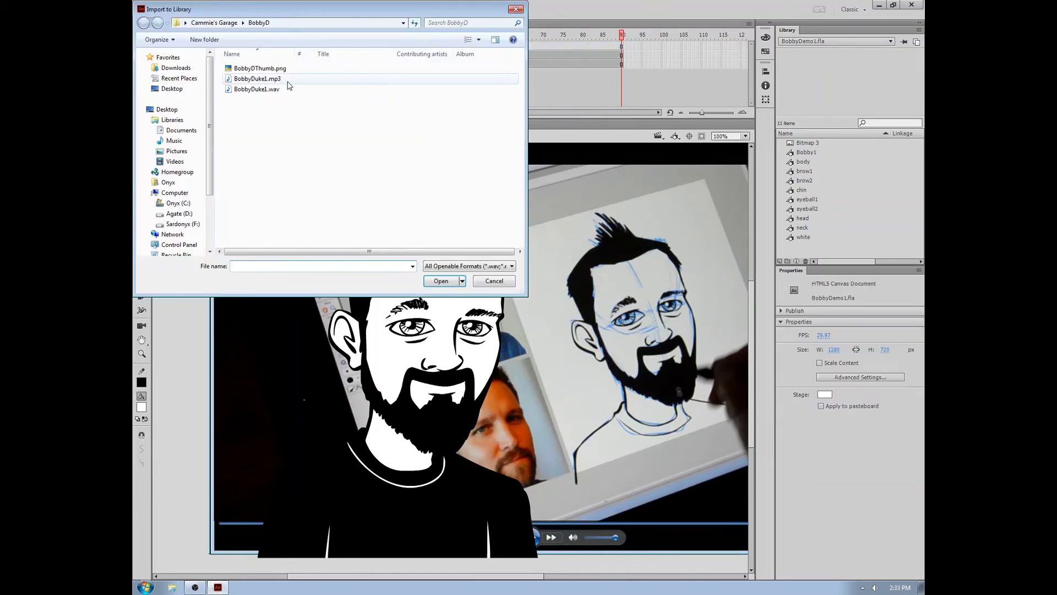
double_click(289, 80)
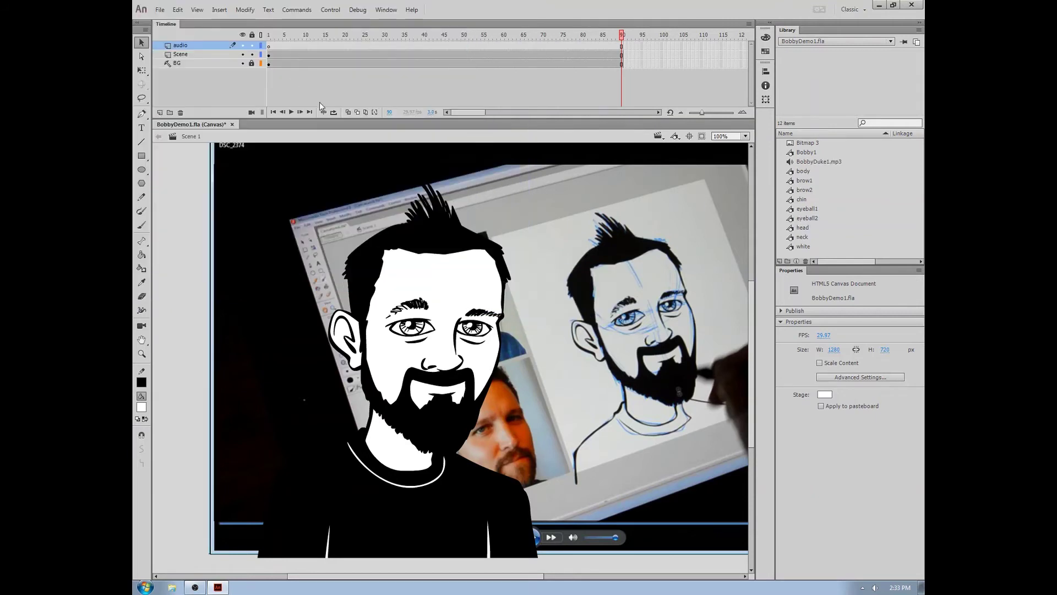
left_click(838, 162)
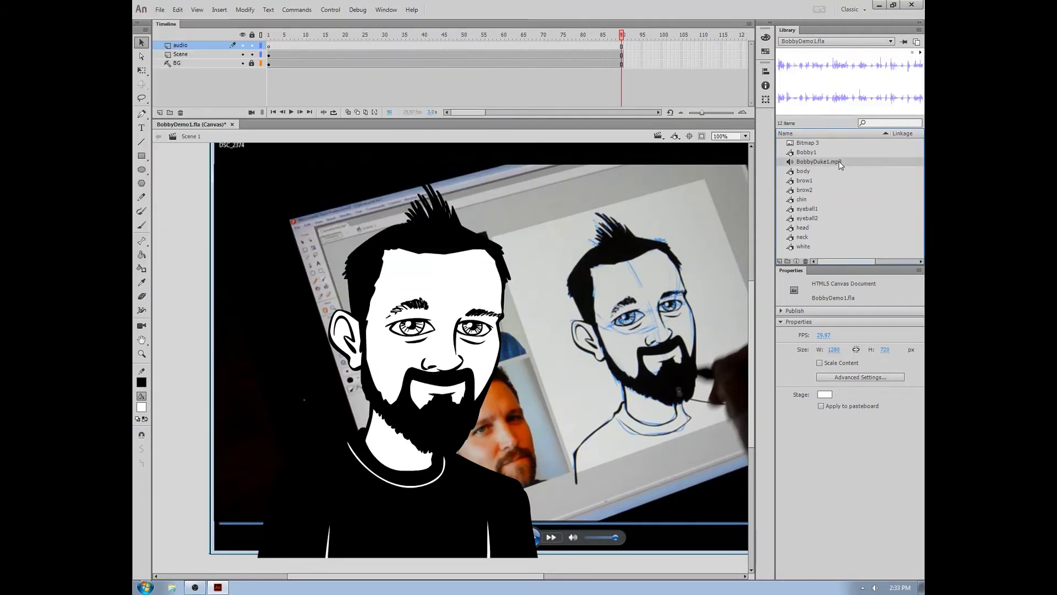
Put BobbyDuke1.mp3 on frame 1 of the audio layer with Sync set to Stream, then preview.
left_click(269, 45)
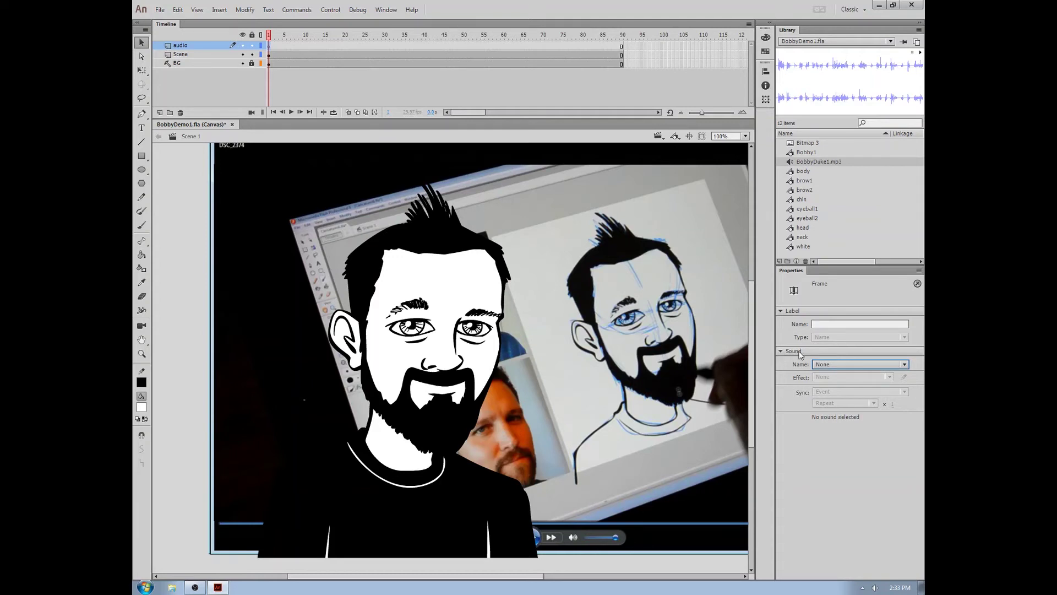
left_click(875, 365)
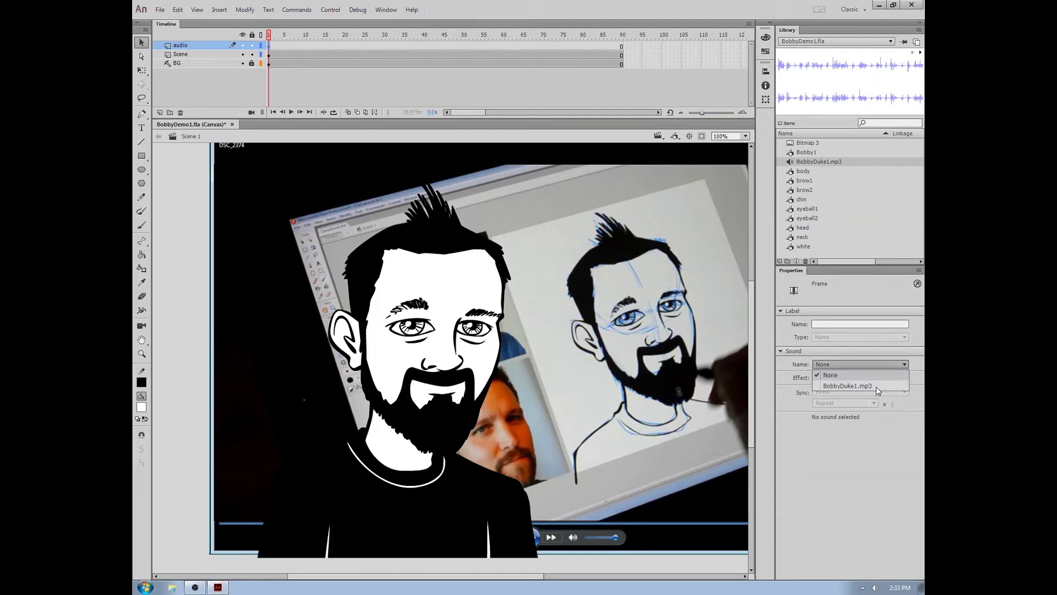
left_click(876, 386)
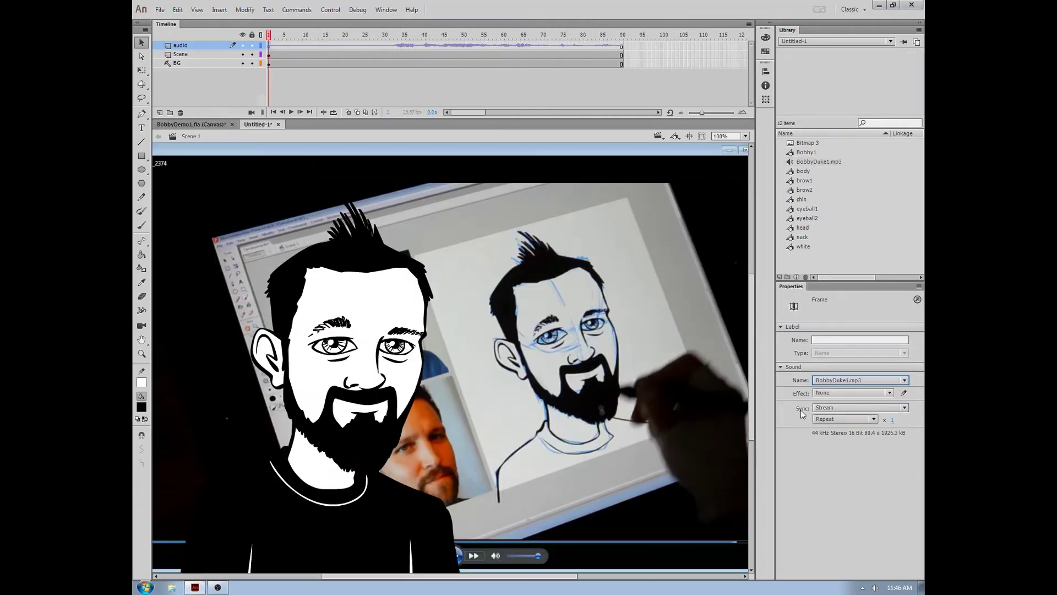
left_click(903, 408)
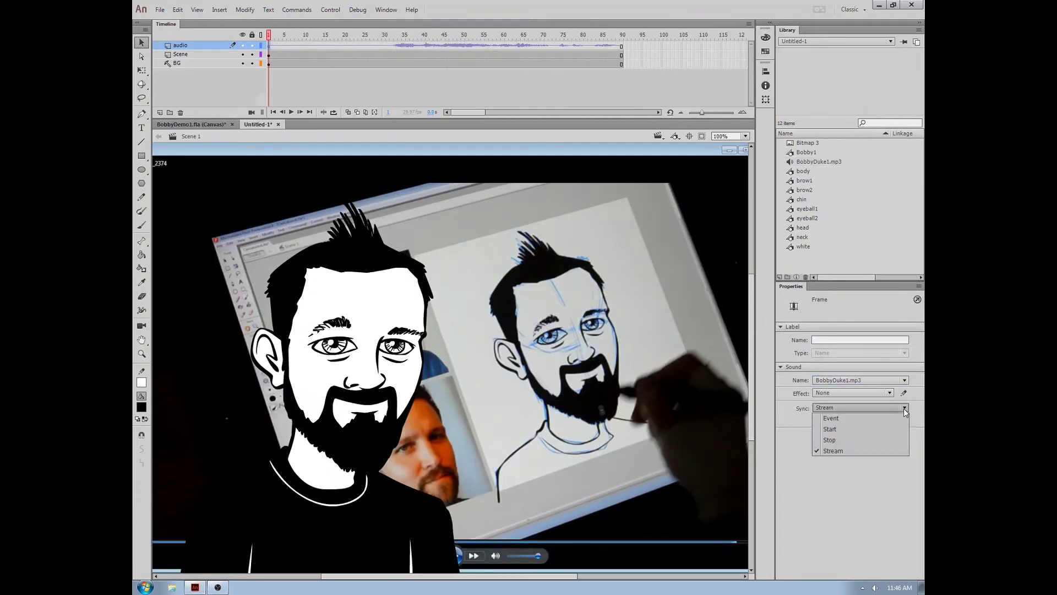
left_click(833, 450)
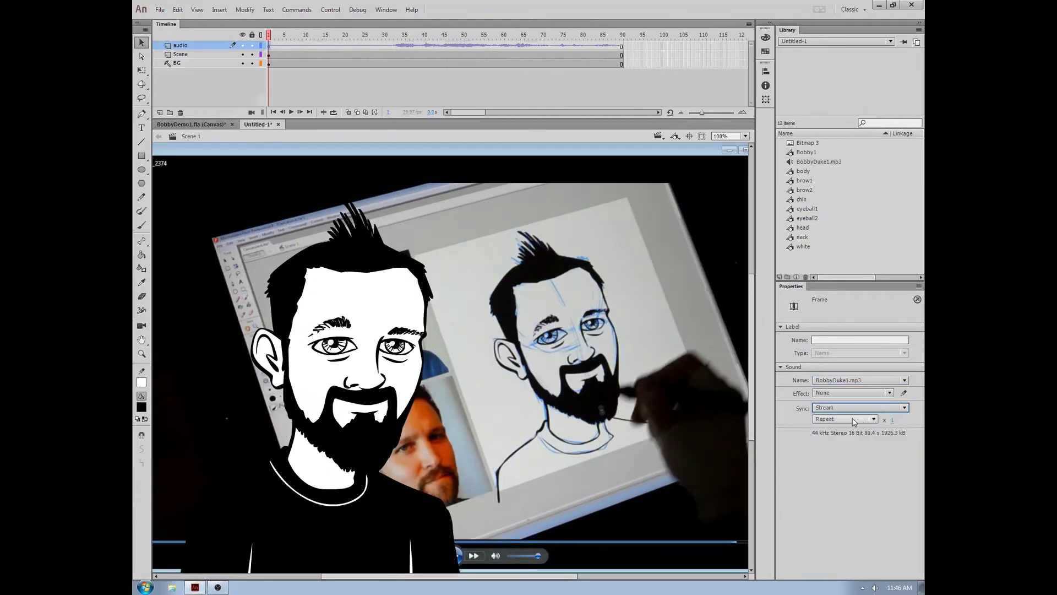
left_click_drag(443, 40, 379, 38)
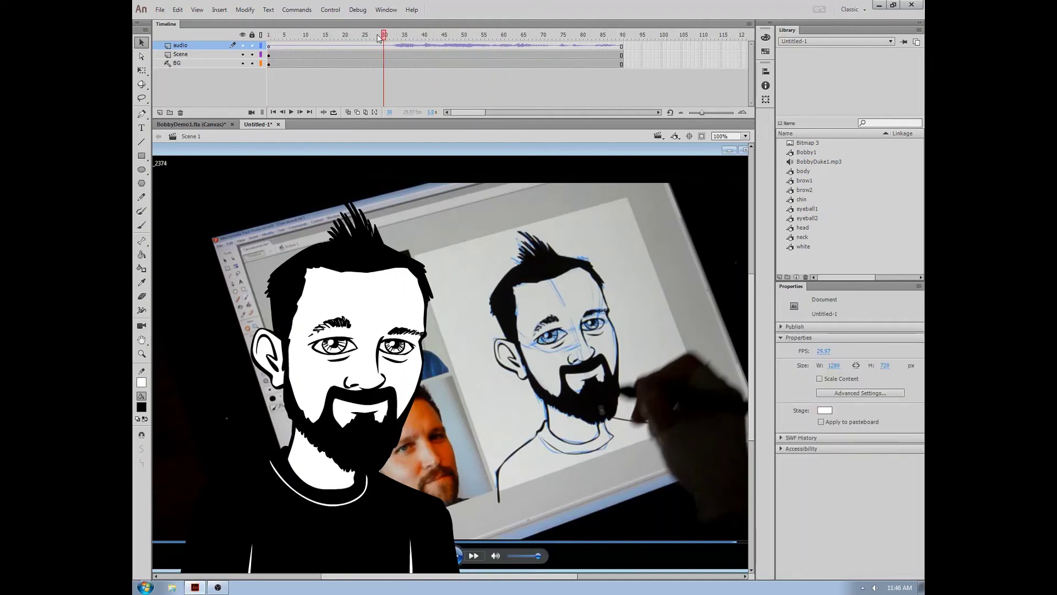
Inside Bobby1, take the chin piece and open the head symbol for editing.
left_click(370, 439)
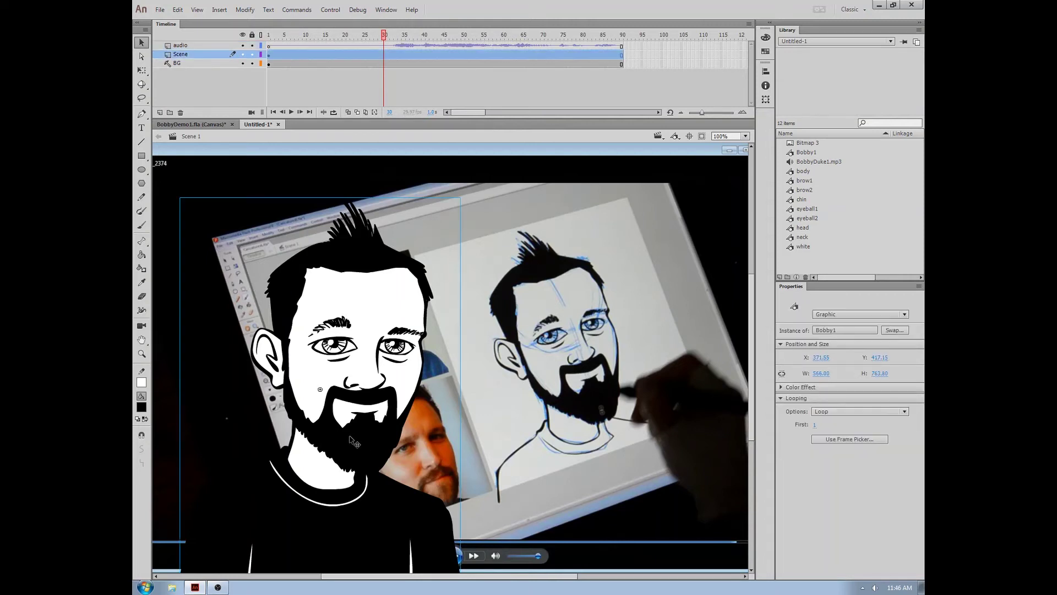
double_click(365, 430)
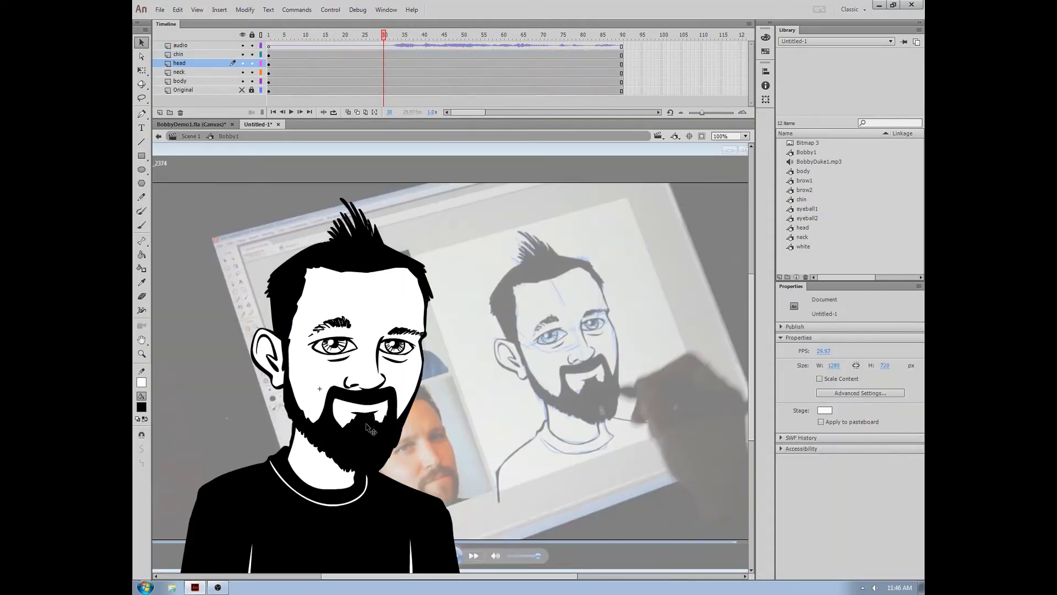
left_click(370, 430)
left_click(399, 308)
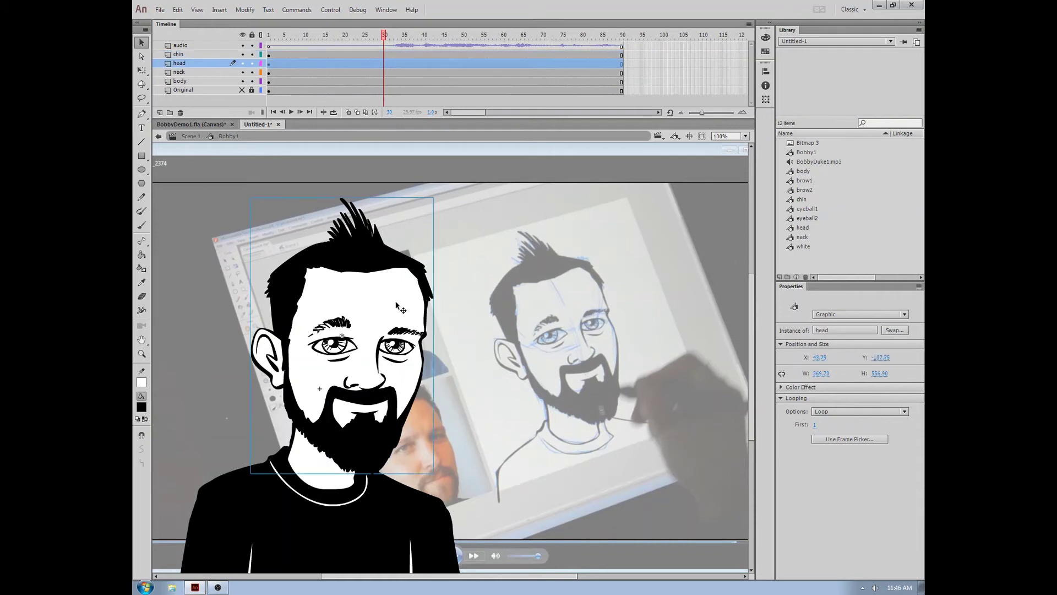
left_click(358, 443)
double_click(405, 380)
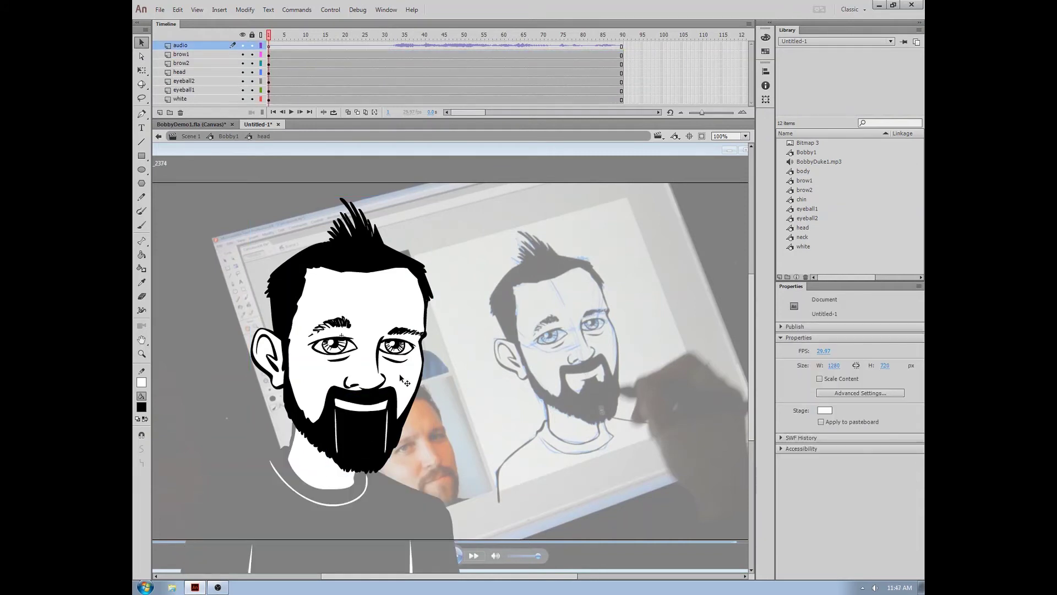
Paste the chin in place on a new layer named chin and nudge it to align with the beard.
left_click(160, 113)
type("chin")
key("Return")
key("ctrl+shift+v")
key("ctrl+equal")
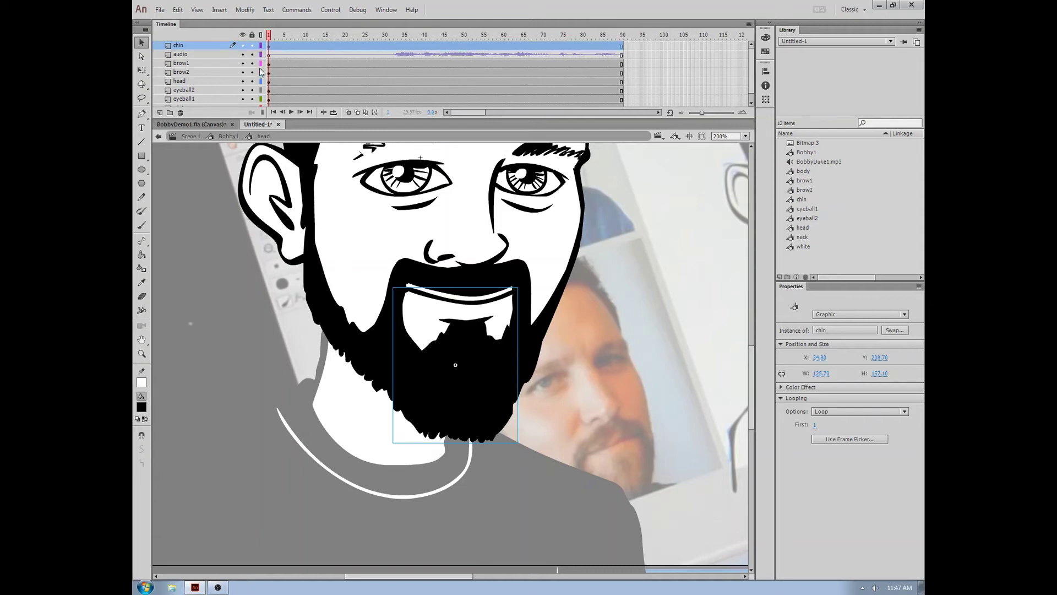
left_click(262, 48)
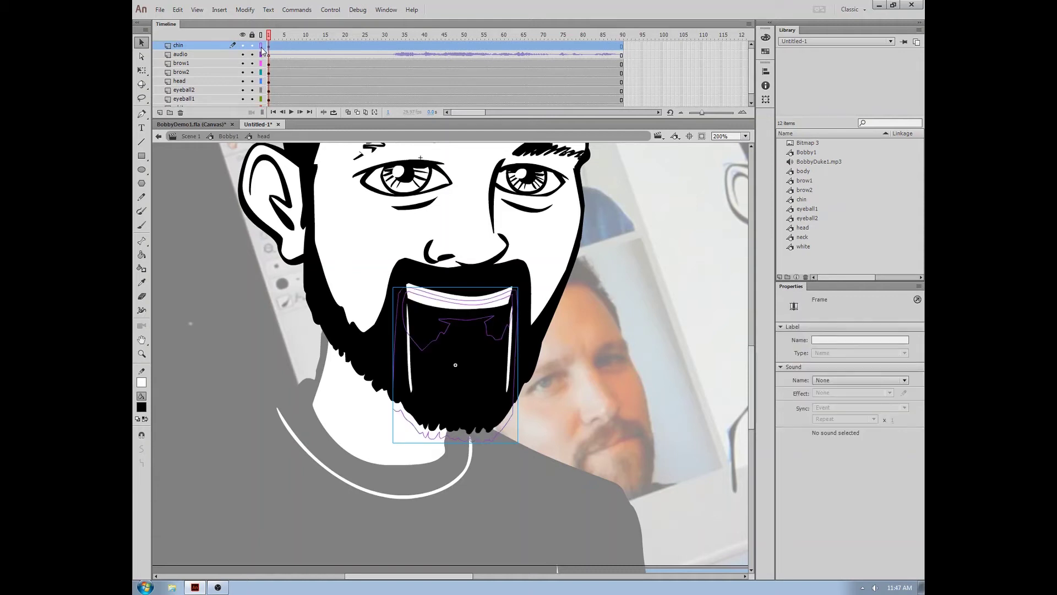
left_click(454, 327)
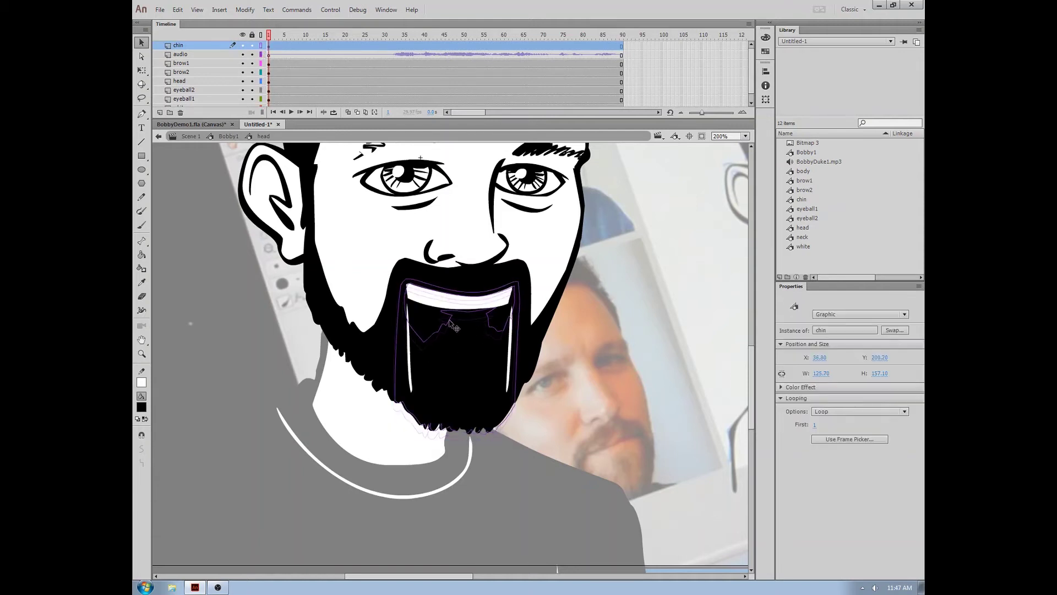
left_click_drag(455, 328, 452, 327)
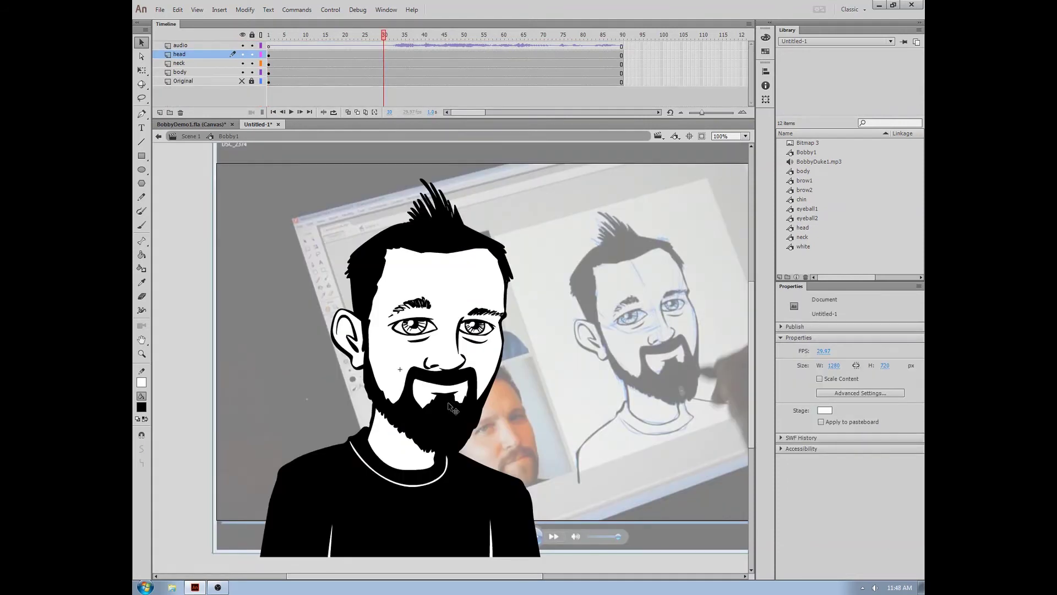
Inside the head symbol, scrub the dialogue across frames 30–45 and settle on frame 31 for the jaw.
double_click(451, 406)
double_click(451, 408)
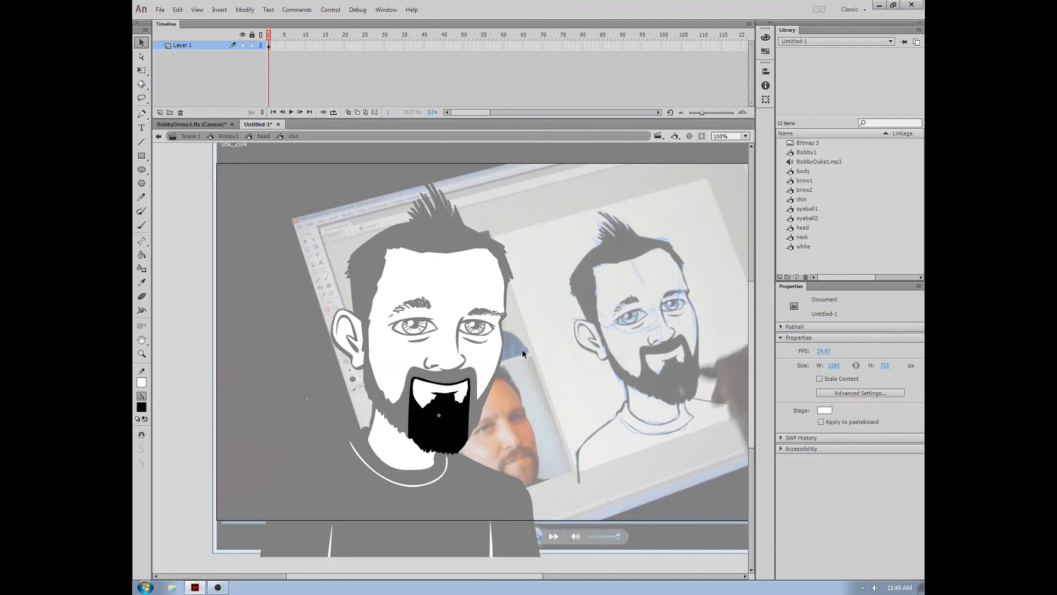
double_click(489, 391)
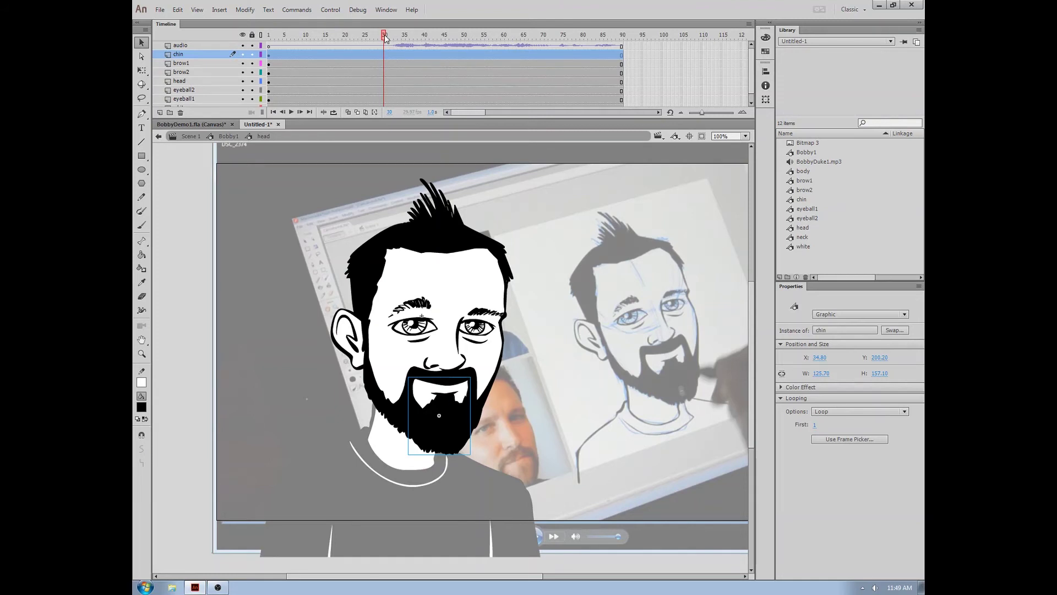
mouse_move(386, 37)
left_mouse_down()
mouse_move(444, 35)
mouse_move(393, 38)
left_mouse_up()
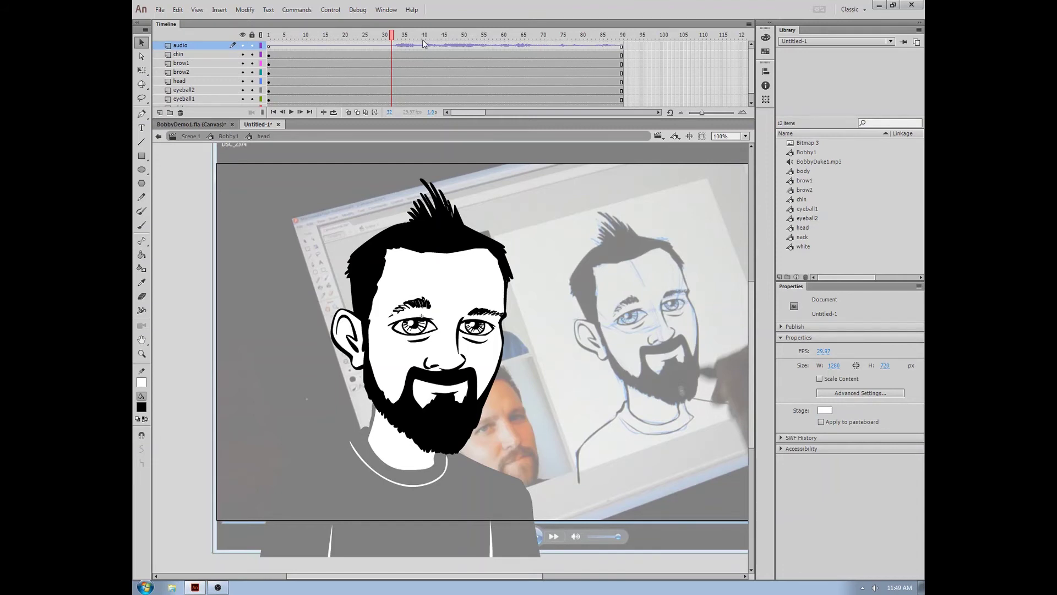
left_click_drag(424, 44, 564, 33)
left_click(393, 36)
left_click_drag(394, 39, 396, 36)
left_click(445, 399)
Lower the chin at frame 31, add a chin keyframe at 33, and drop it again by frame 35.
key("shift+Down")
key("shift+Down")
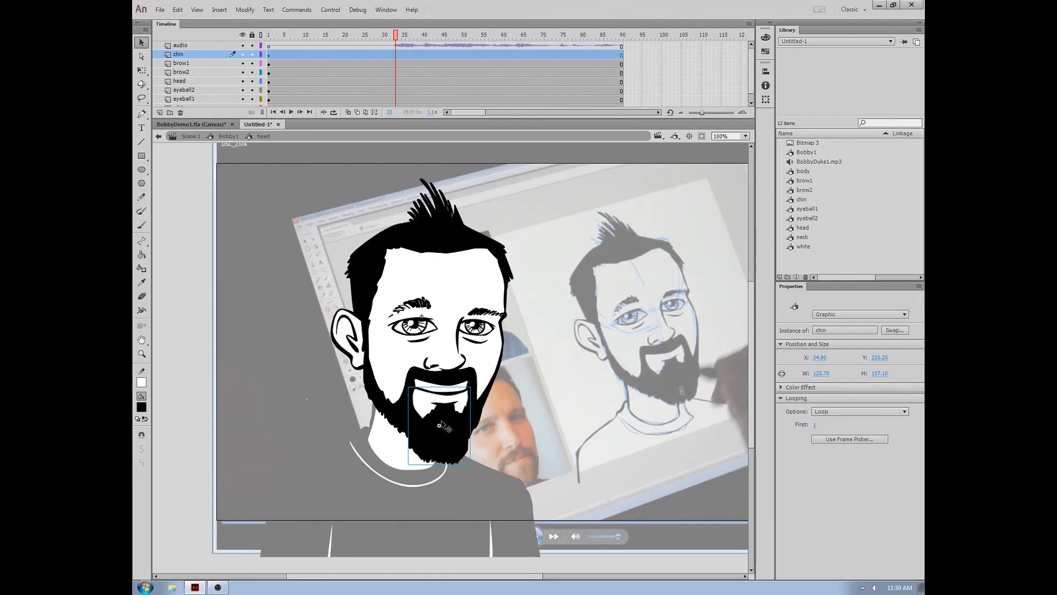
left_click(397, 34)
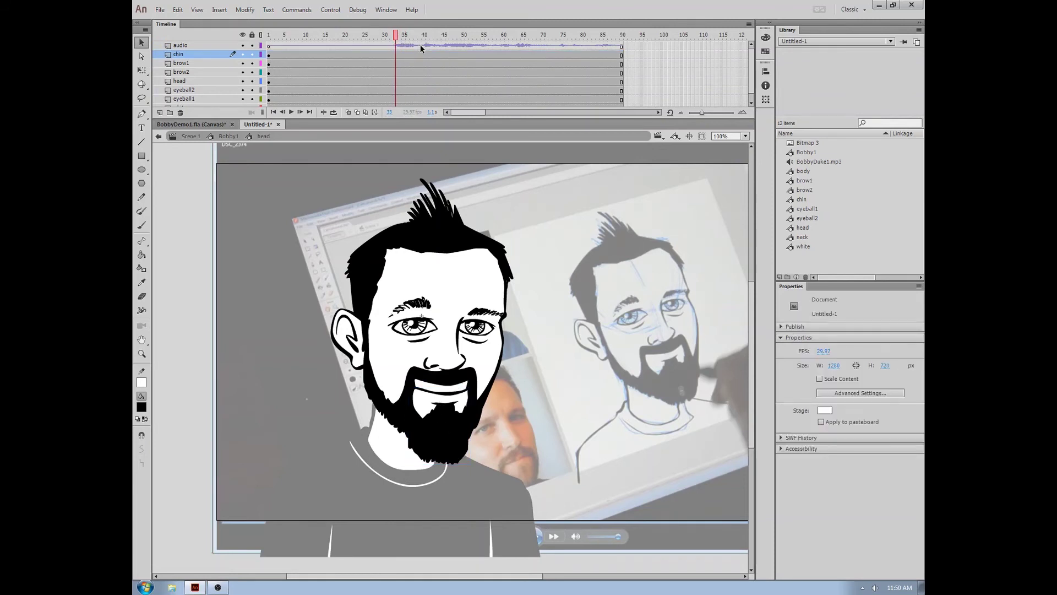
left_click(458, 54)
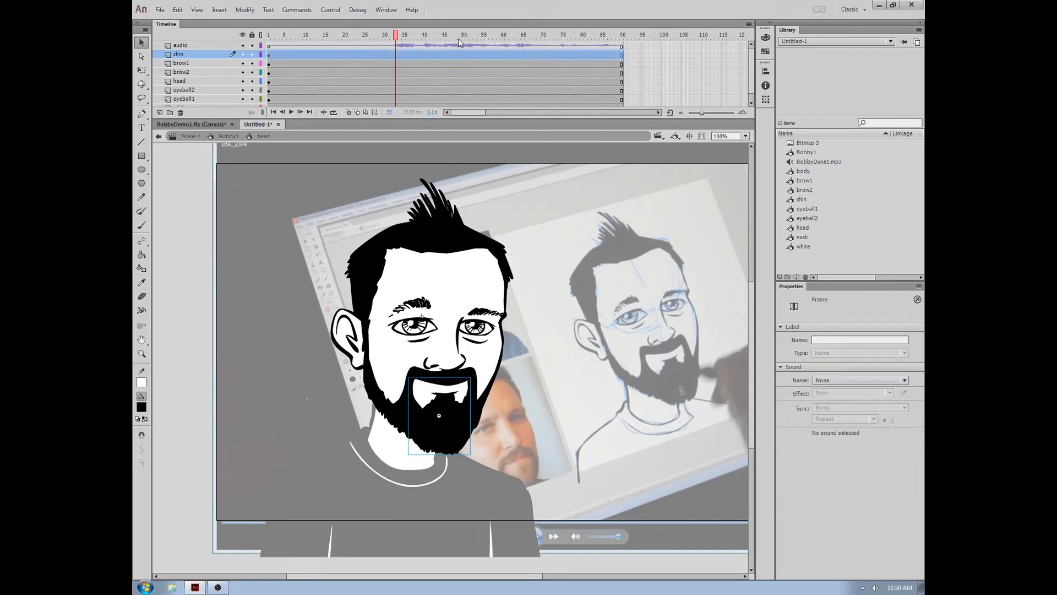
key("F6")
key("shift+Down")
key("shift+Down")
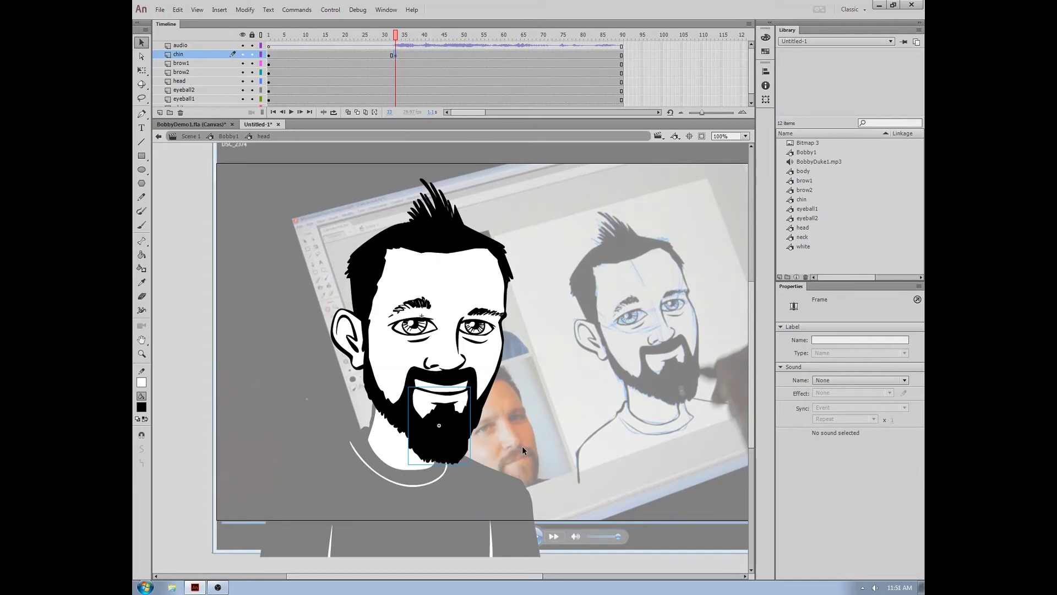
key("shift+Down")
key("shift+Down")
key("shift+Up")
key("shift+Up")
key("shift+Up")
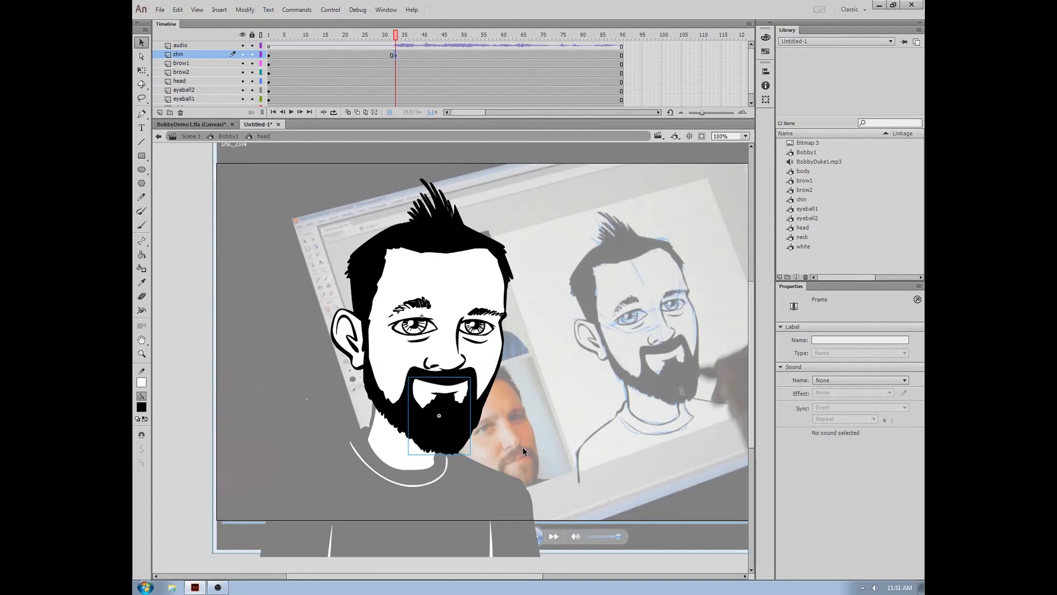
key("shift+Down")
key("shift+Down")
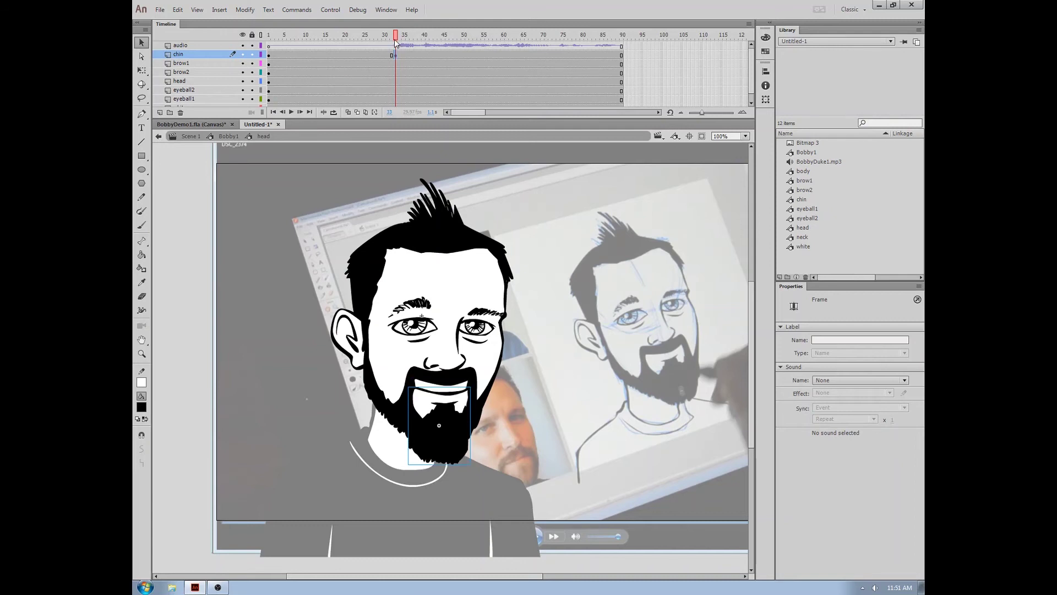
left_click(404, 35)
key("shift+Down")
key("shift+Down")
Key the chin at frames 37–39, raising it about 9 px at 39, then return to Bobby1.
left_click_drag(405, 36, 413, 38)
left_click(416, 56)
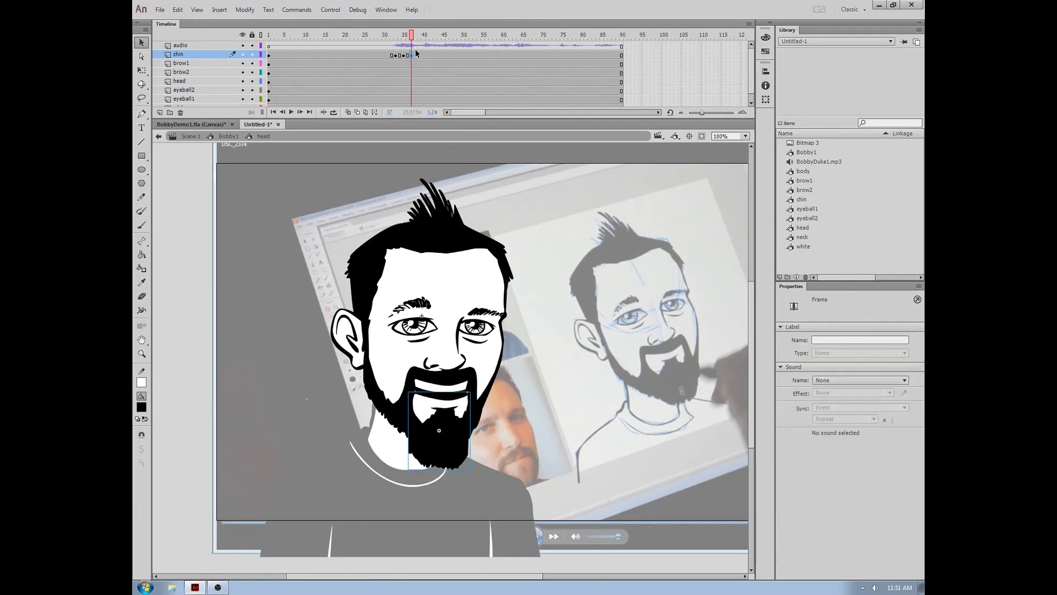
left_click_drag(417, 37, 420, 37)
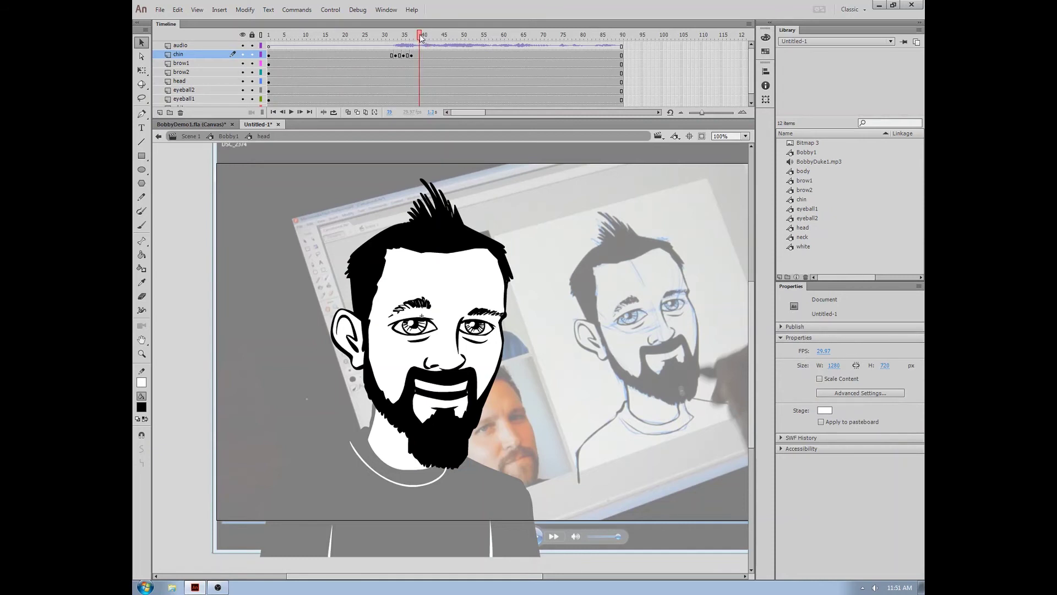
left_click(420, 55)
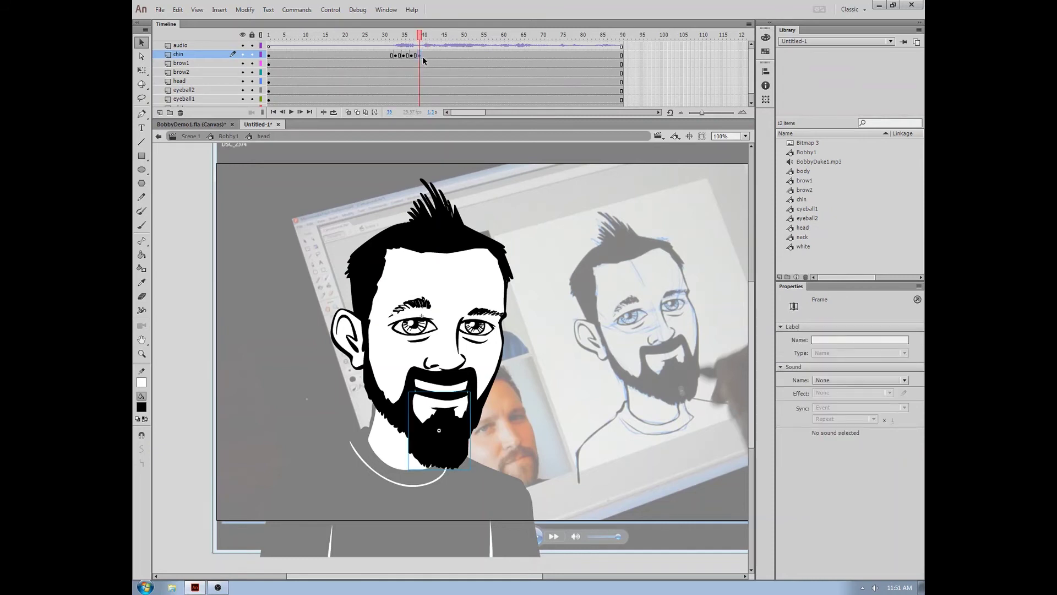
key("shift+Up")
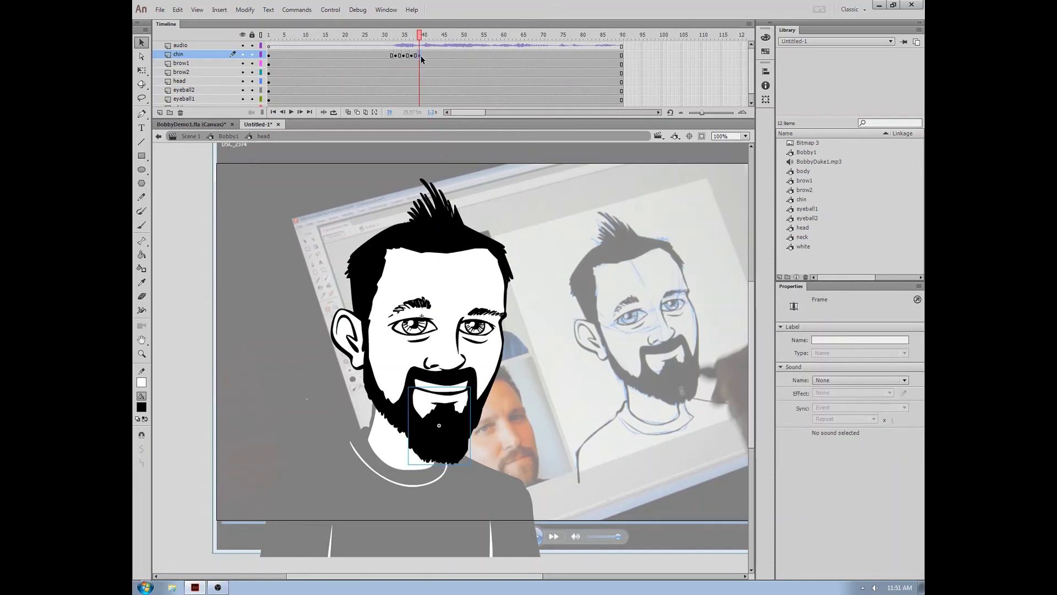
mouse_move(421, 37)
left_mouse_down()
mouse_move(470, 39)
mouse_move(380, 40)
mouse_move(422, 38)
left_mouse_up()
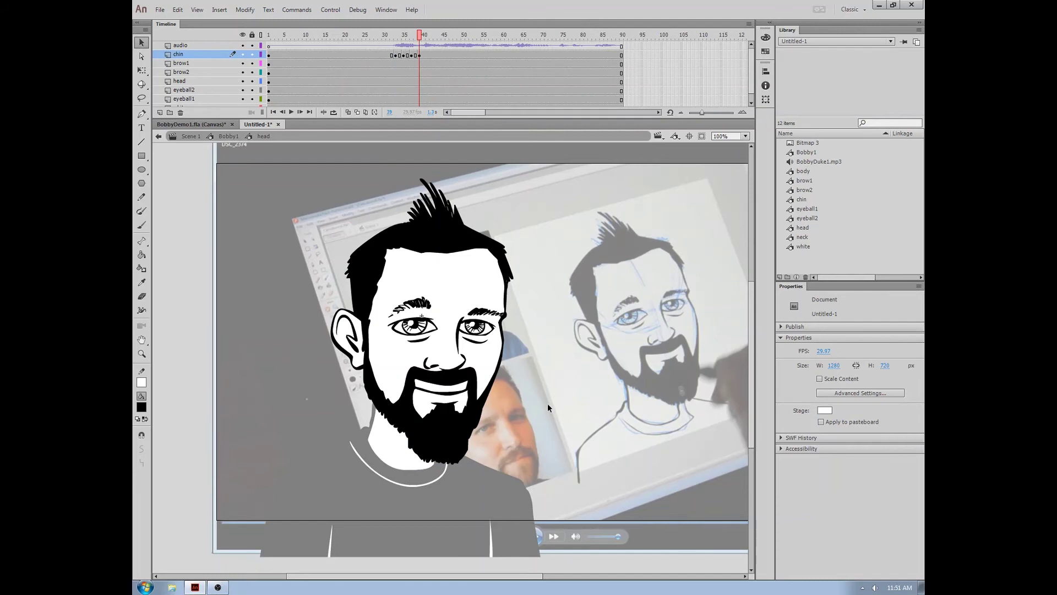
left_click(420, 56)
left_click(451, 421)
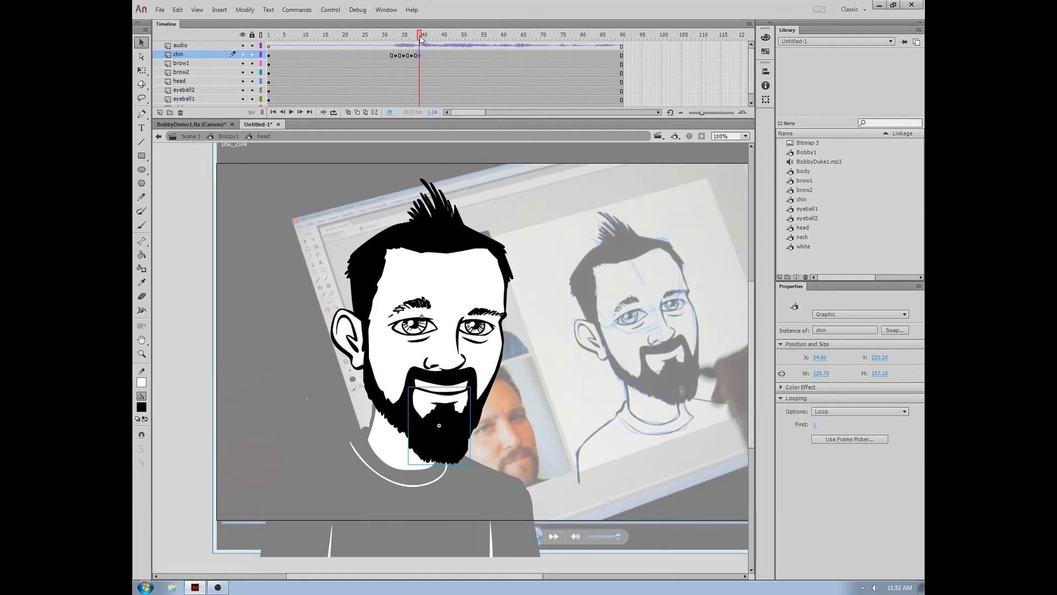
mouse_move(421, 39)
left_mouse_down()
mouse_move(390, 41)
mouse_move(410, 49)
left_mouse_up()
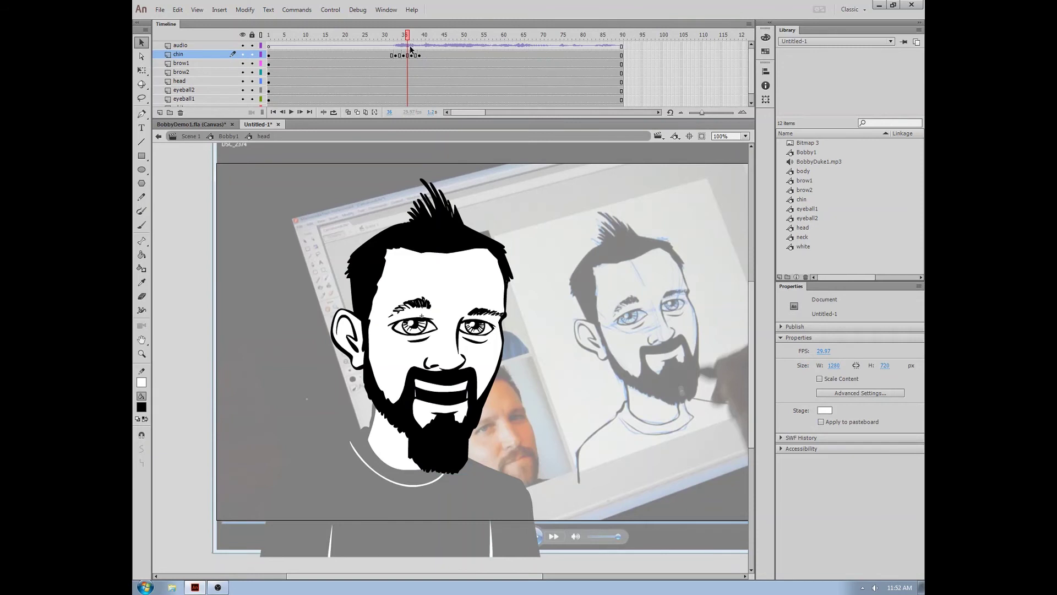
double_click(197, 210)
Add keyframes on the head, neck and body layers at frames 30 and 45.
left_click_drag(384, 38, 348, 37)
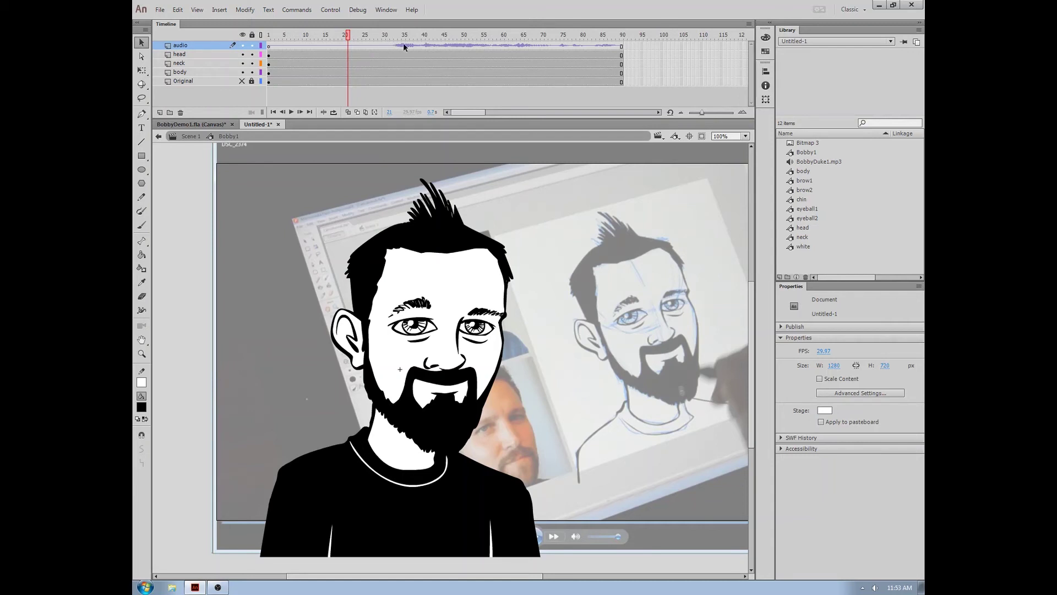
left_click(383, 73)
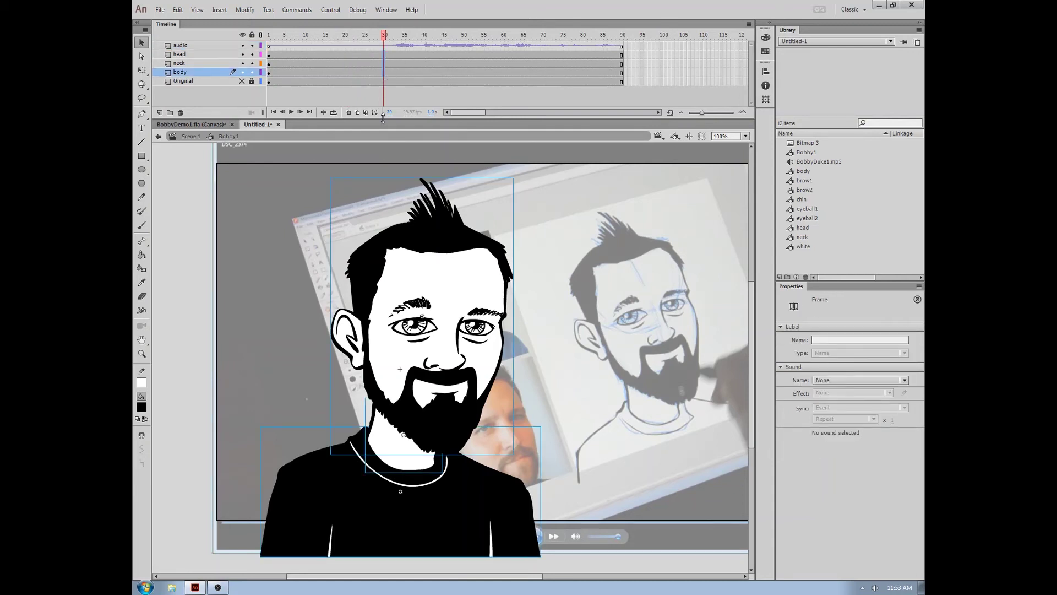
key("F6")
left_click_drag(432, 35, 444, 38)
left_click(443, 55)
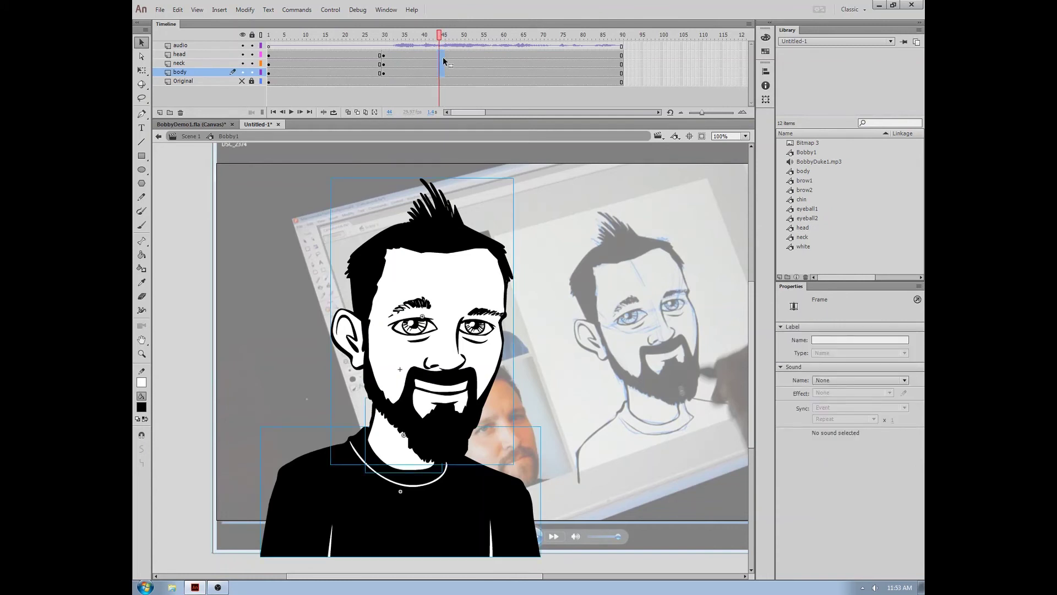
left_click_drag(443, 55, 444, 72)
key("F6")
At frame 45, move the character about 36 px right and tilt the body clockwise.
key("q")
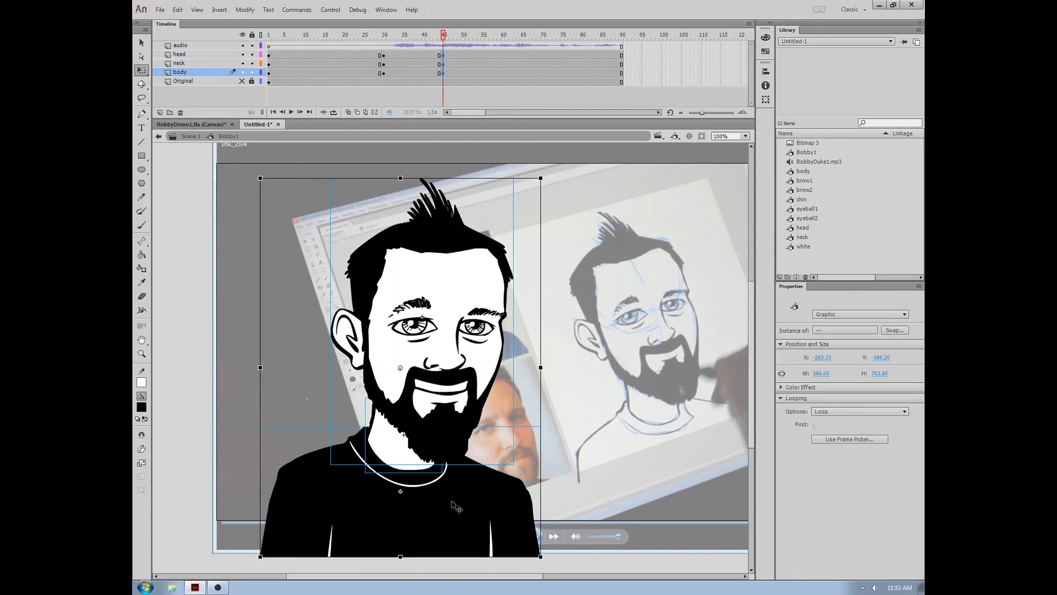
left_click_drag(444, 504, 463, 502)
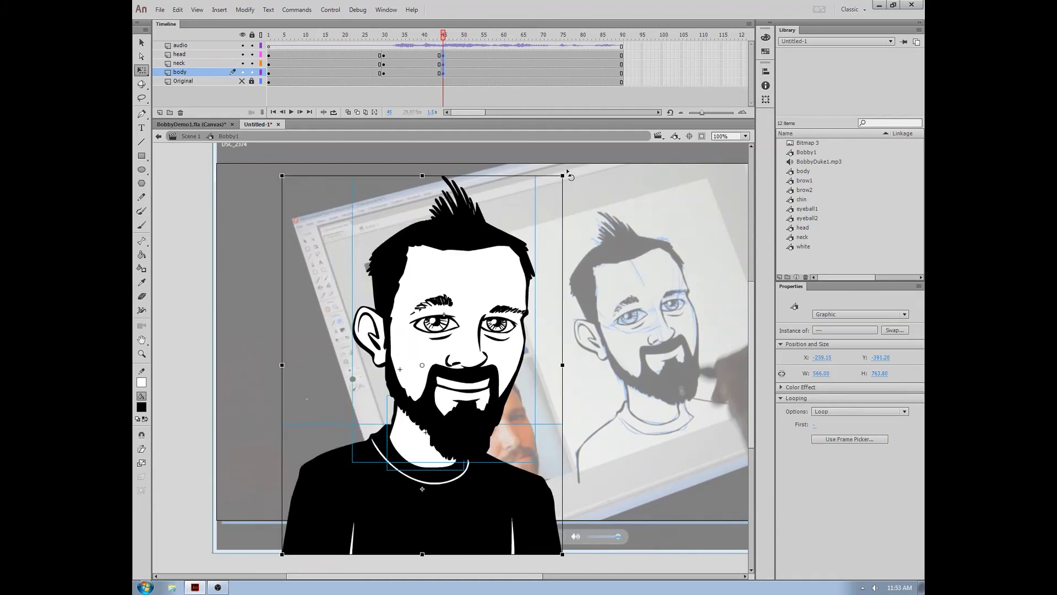
mouse_move(567, 173)
left_mouse_down()
mouse_move(586, 172)
mouse_move(580, 181)
left_mouse_up()
left_click(543, 399)
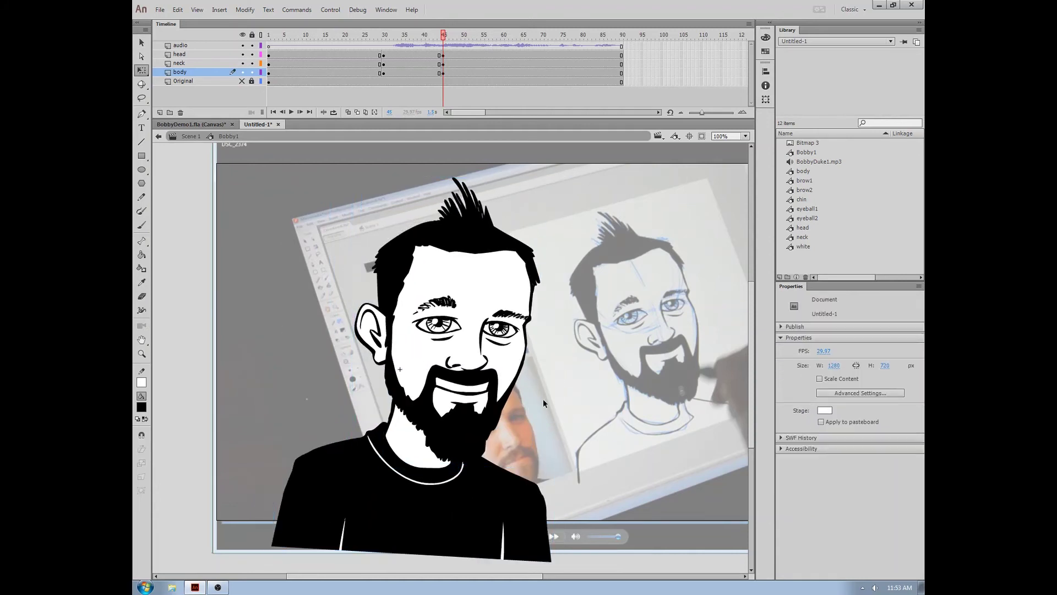
left_click(454, 403)
left_click(416, 437)
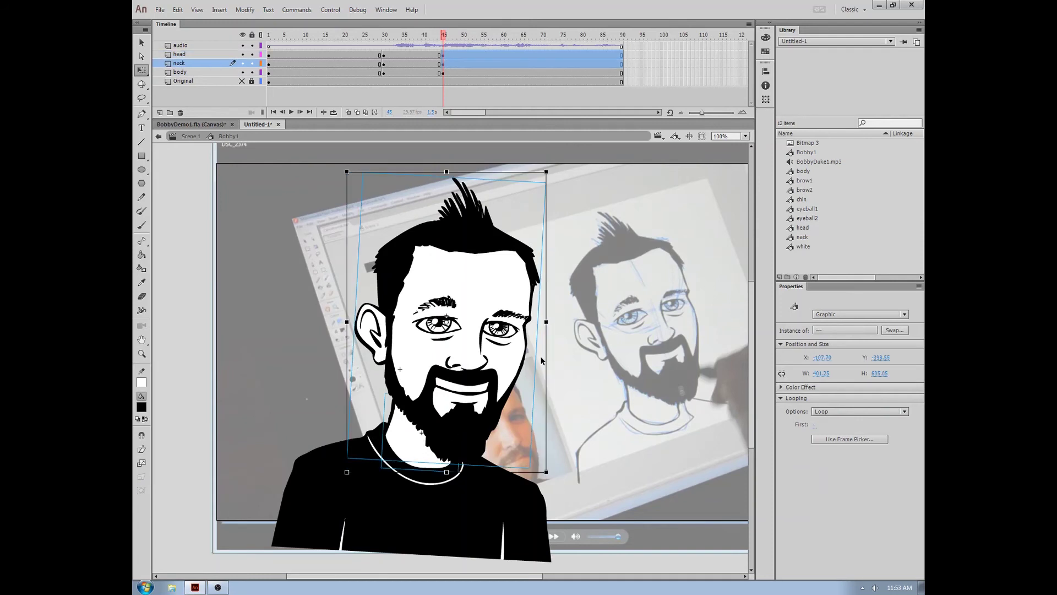
left_click_drag(552, 170, 569, 172)
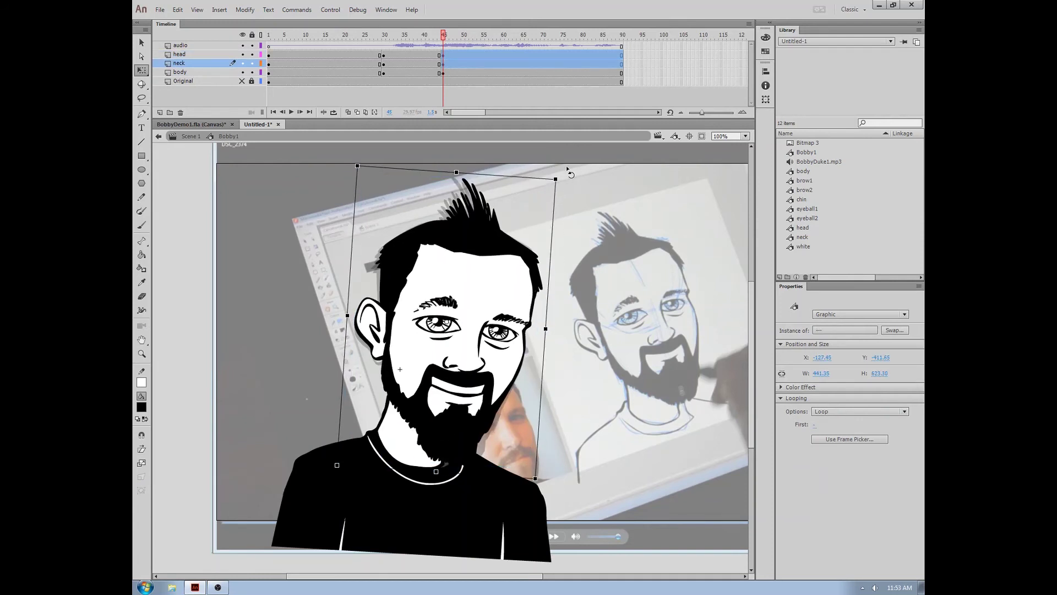
key("ctrl+z")
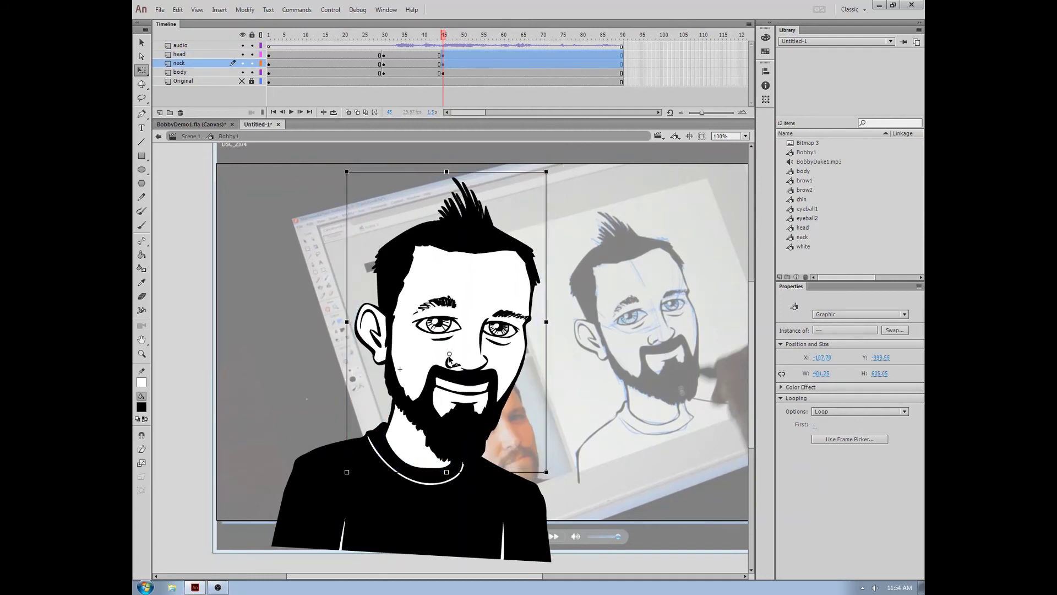
left_click(418, 453)
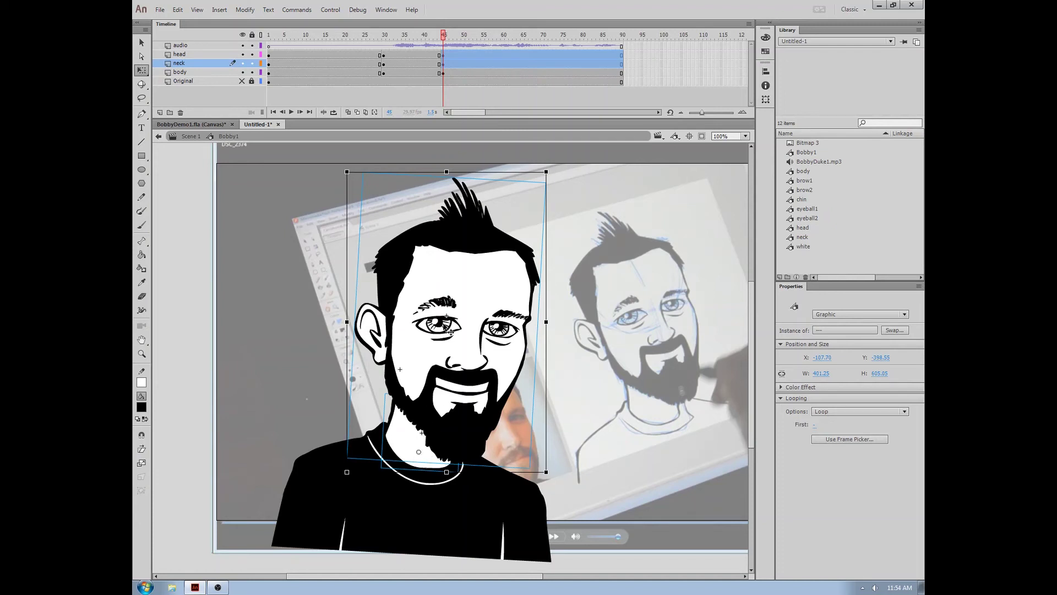
left_click(568, 286)
left_click(484, 286)
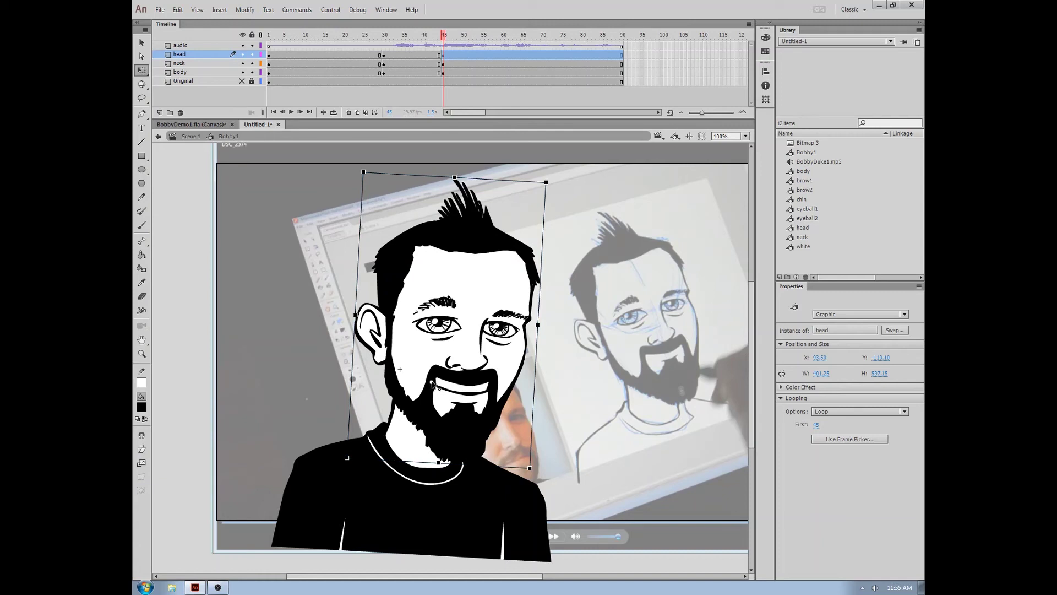
Move the head's transformation point to the mouth corner and test rotations around it.
left_click_drag(432, 384, 431, 381)
mouse_move(552, 181)
left_mouse_down()
mouse_move(553, 212)
mouse_move(556, 184)
mouse_move(542, 177)
left_mouse_up()
key("ctrl+z")
mouse_move(555, 182)
left_mouse_down()
mouse_move(574, 205)
mouse_move(550, 175)
left_mouse_up()
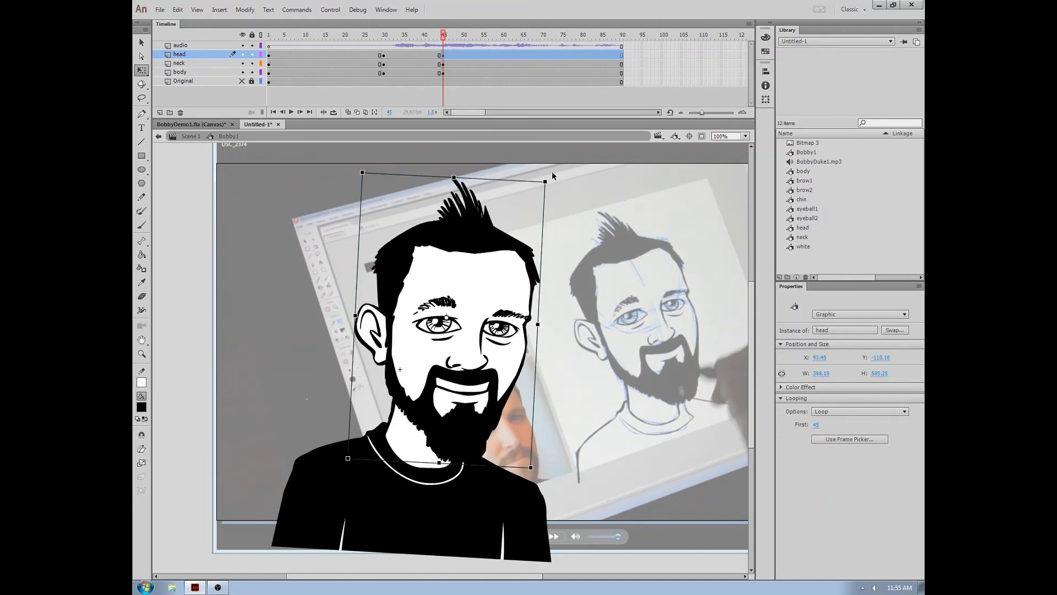
key("ctrl+z")
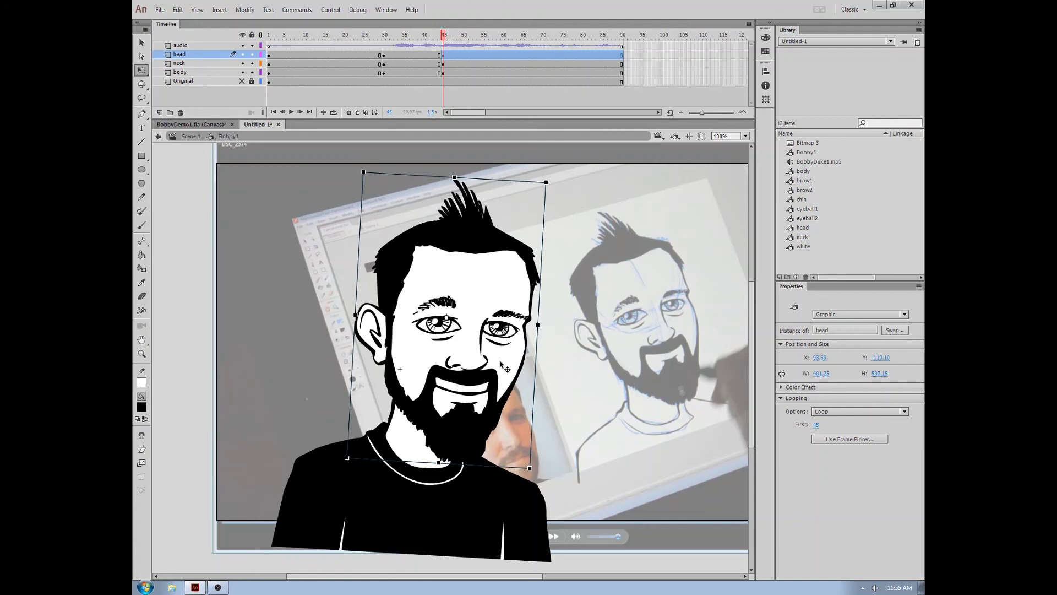
left_click(587, 387)
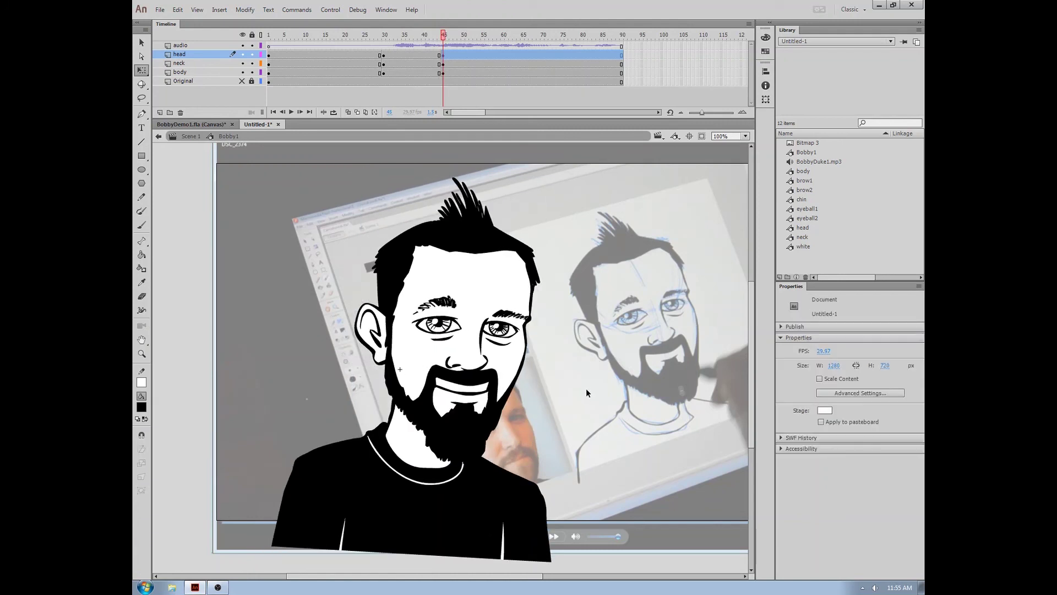
key("comma")
key("period")
key("comma")
key("period")
Rotate head and neck clockwise together, then rotate the head back upright and nudge it up.
left_click(461, 421)
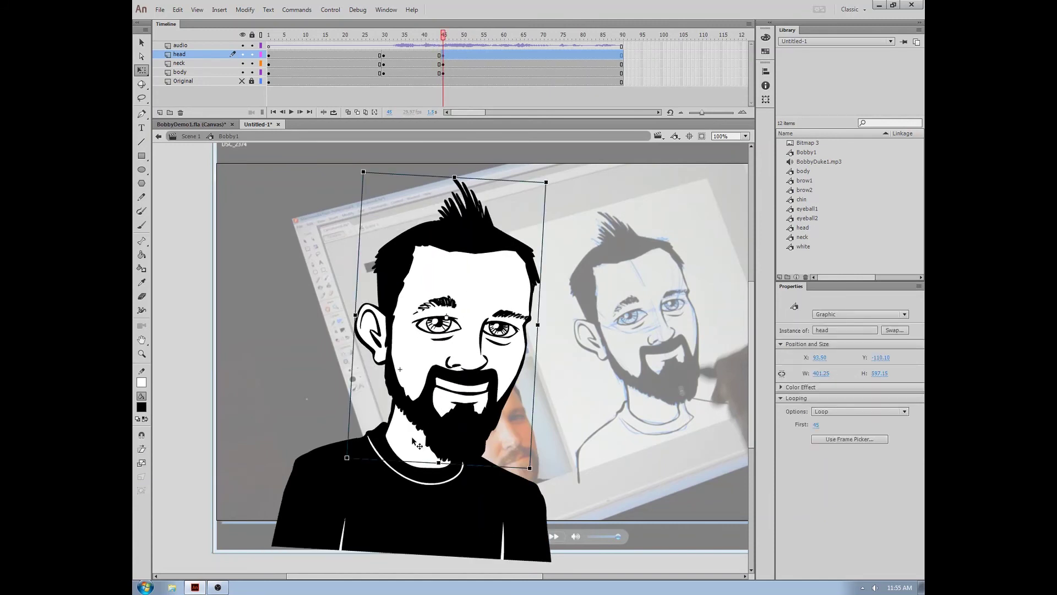
left_click(417, 443, "shift")
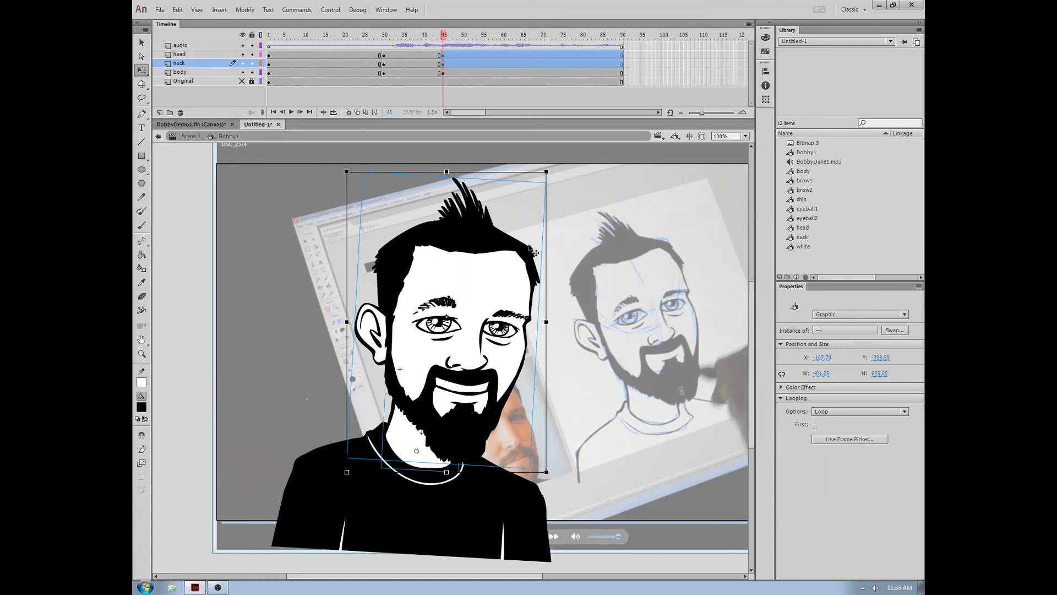
left_click_drag(553, 174, 572, 186)
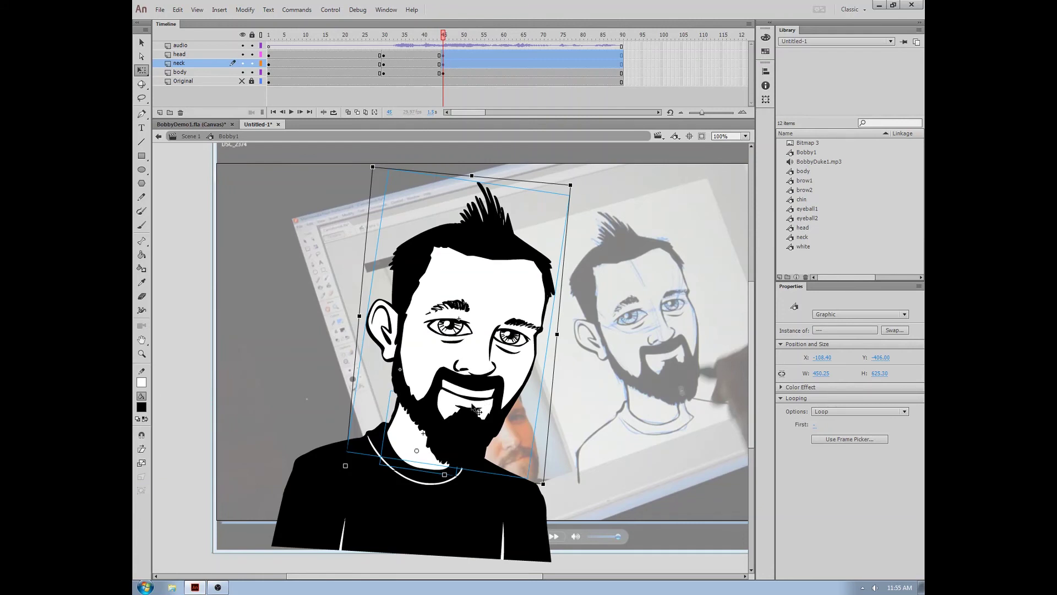
key("Up")
key("Up")
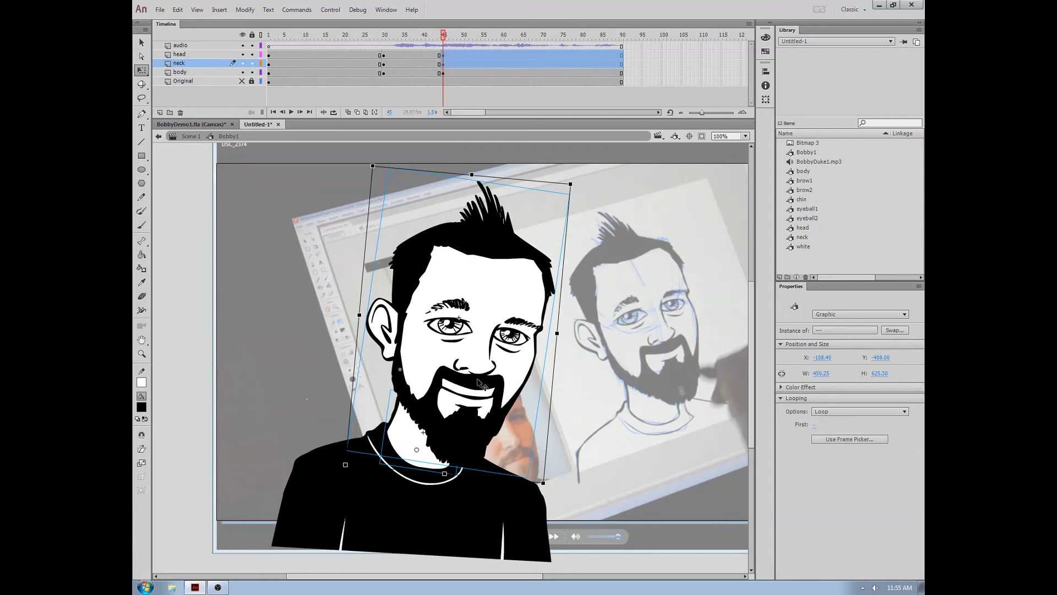
left_click(560, 365)
left_click(498, 384)
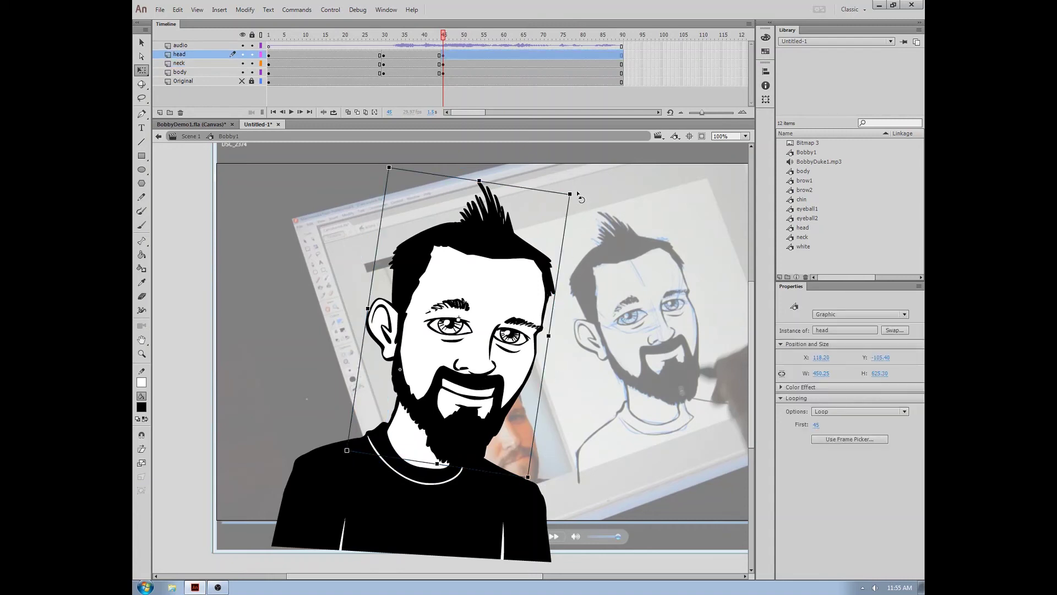
left_click_drag(581, 199, 545, 181)
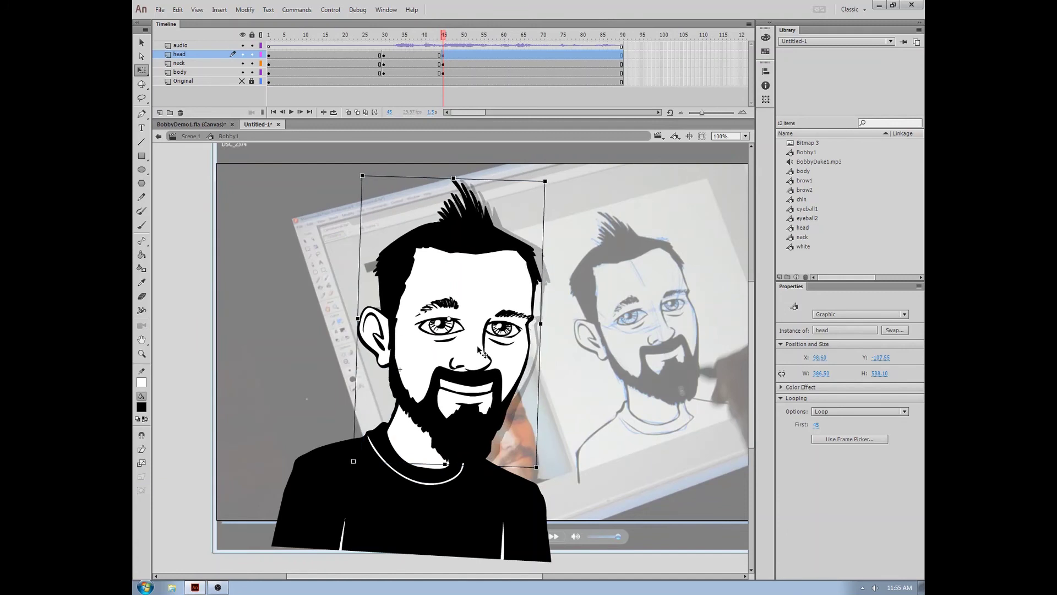
key("Up")
Flip between frames 44 and 45 to compare the new head pose.
left_click(633, 391)
key("comma")
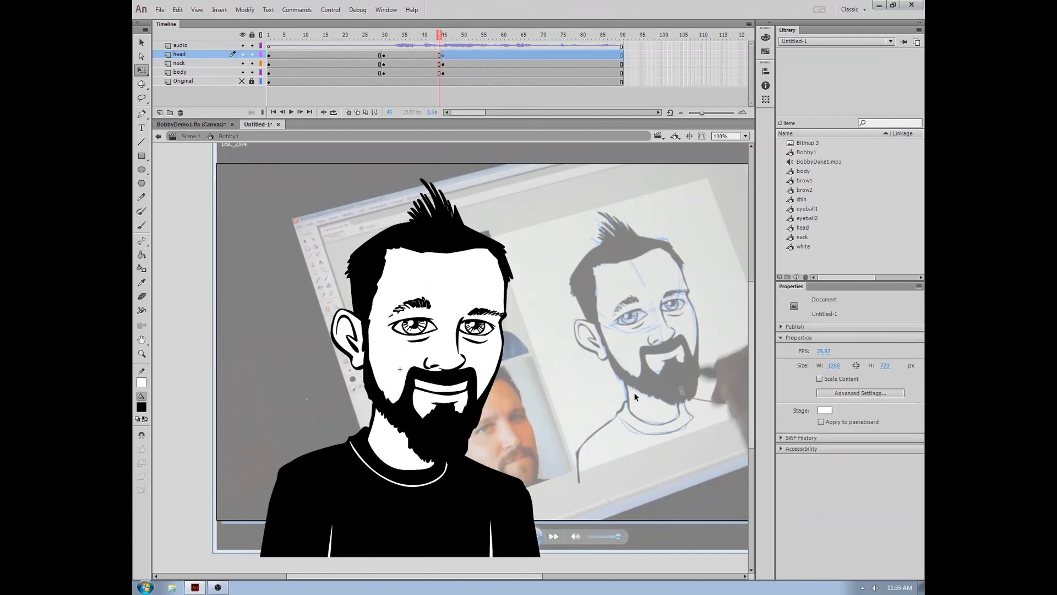
key("period")
key("comma")
key("period")
key("comma")
key("period")
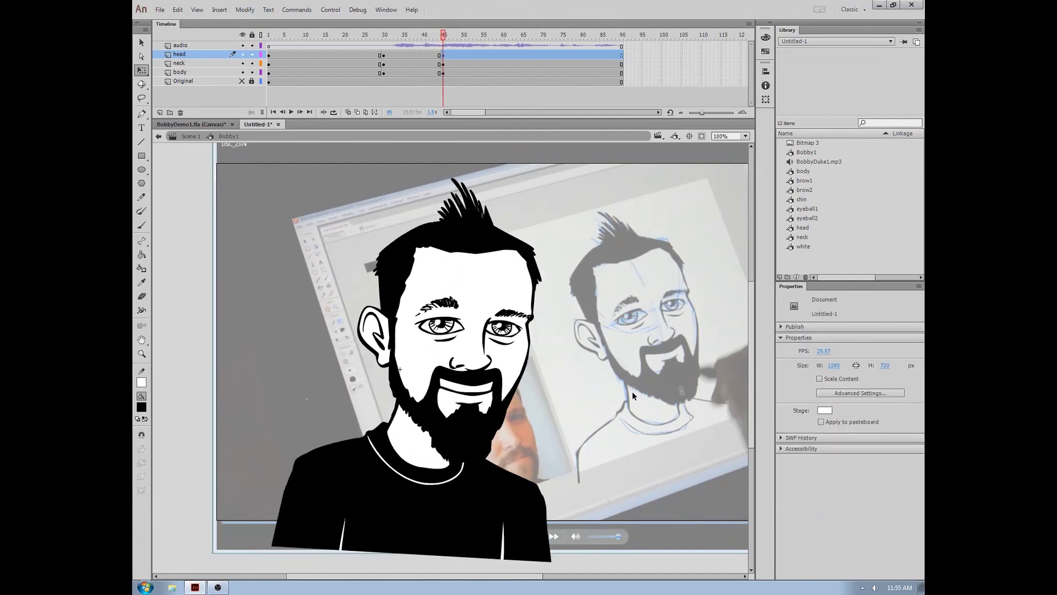
key("comma")
key("period")
key("comma")
key("period")
Add a classic tween to the body frames after frame 30 and preview it.
left_click(392, 72)
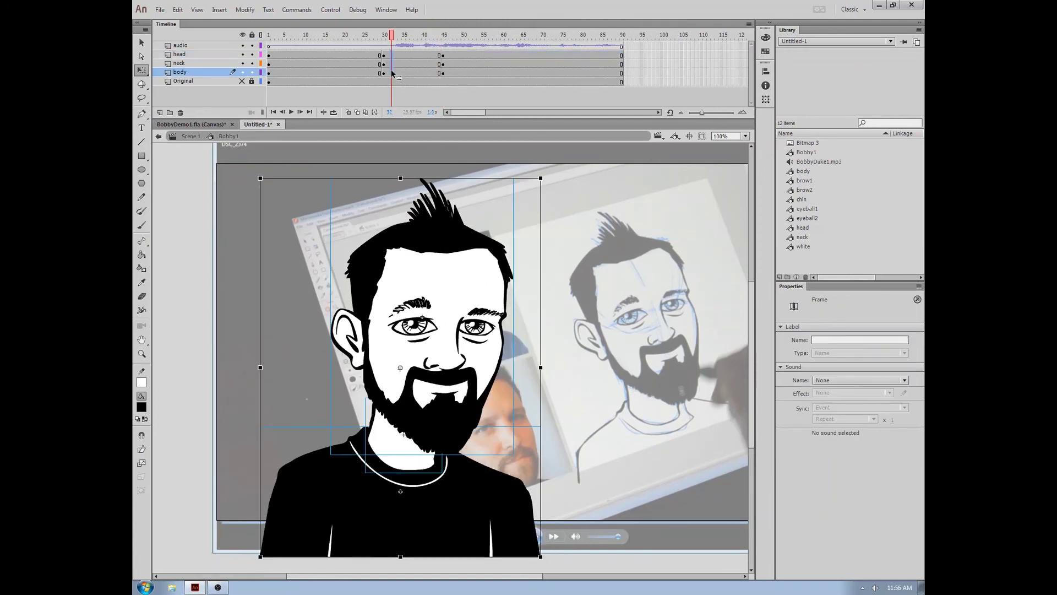
key("period")
key("period")
key("period")
key("period")
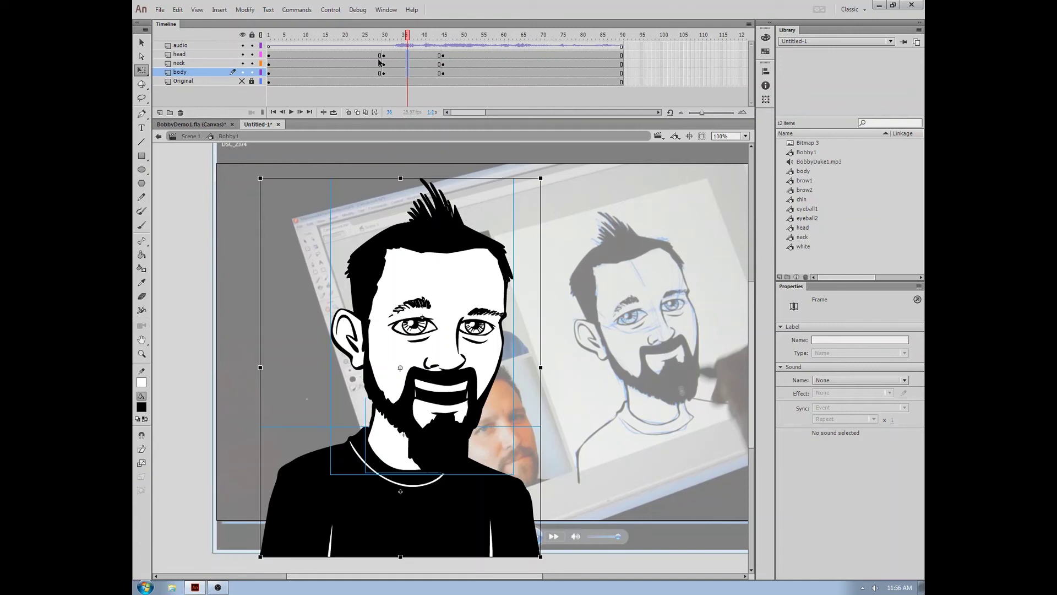
left_click(221, 10)
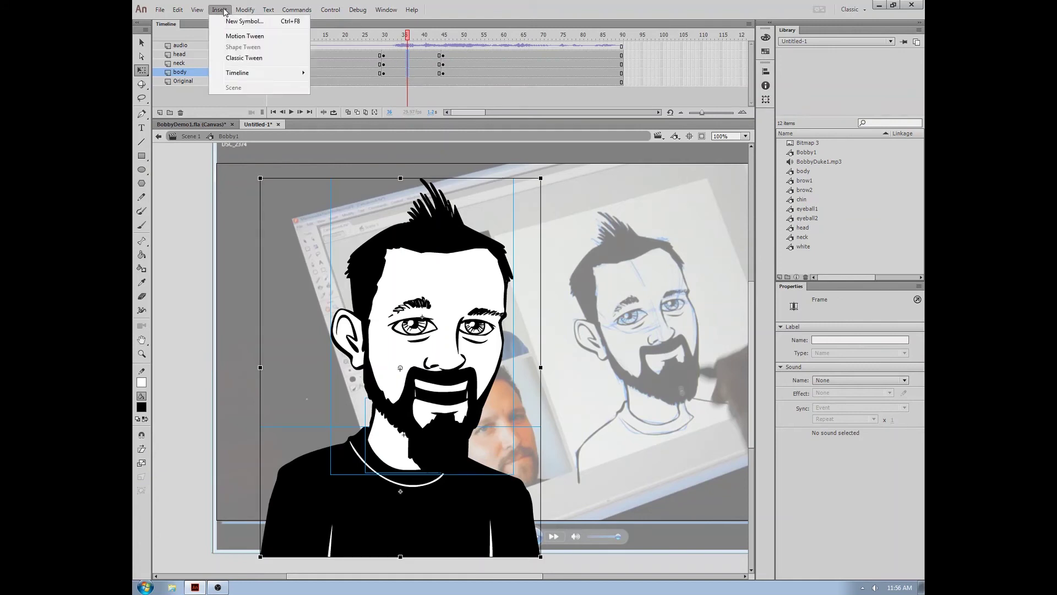
left_click(278, 58)
left_click_drag(407, 35, 444, 47)
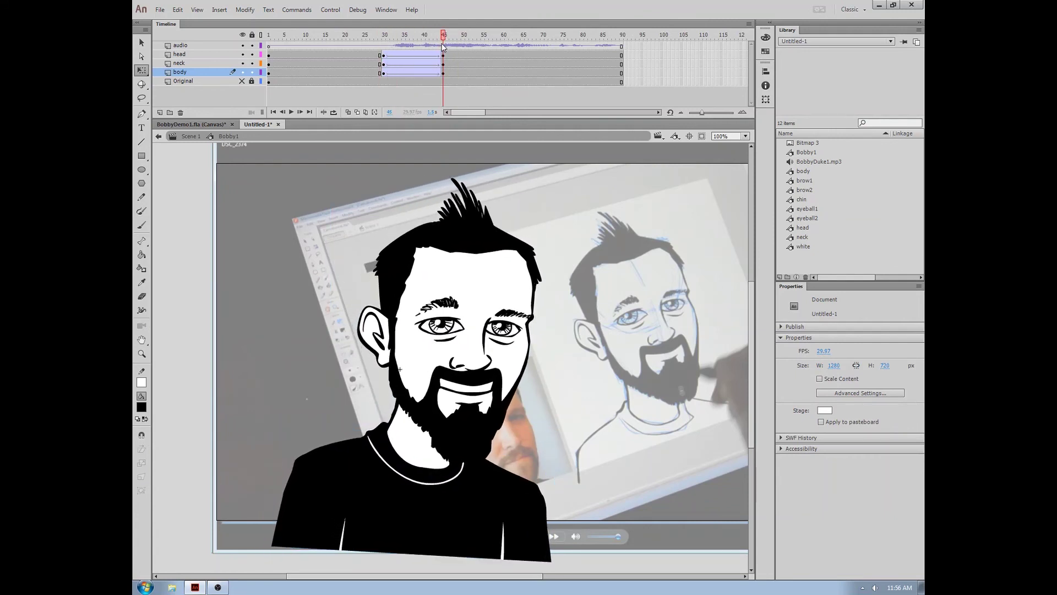
left_click_drag(443, 48, 443, 46)
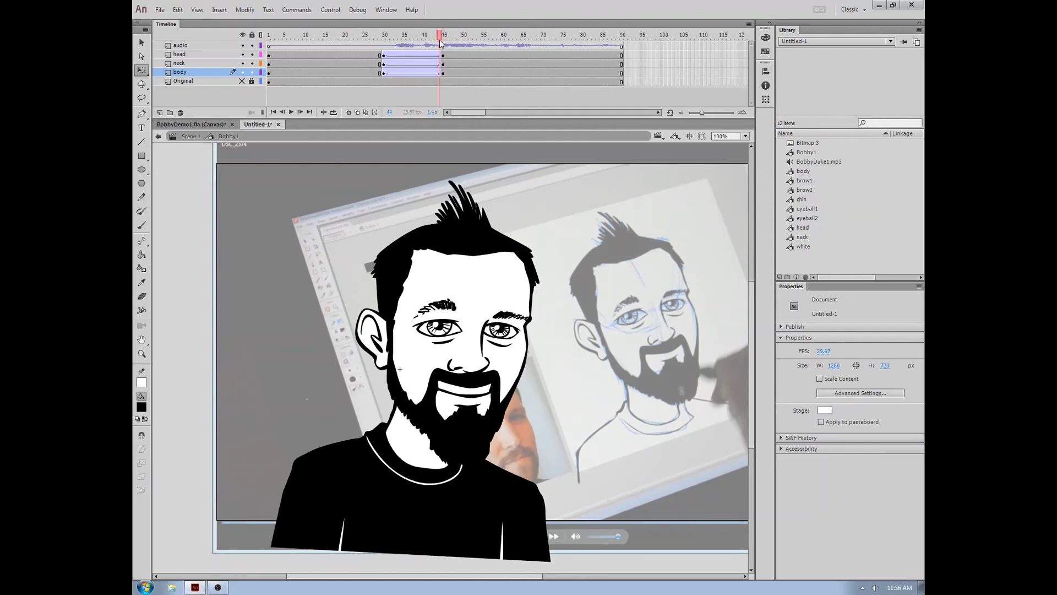
At frame 45, shift the whole character about 26 px right and tilt the head slightly.
key("ctrl+a")
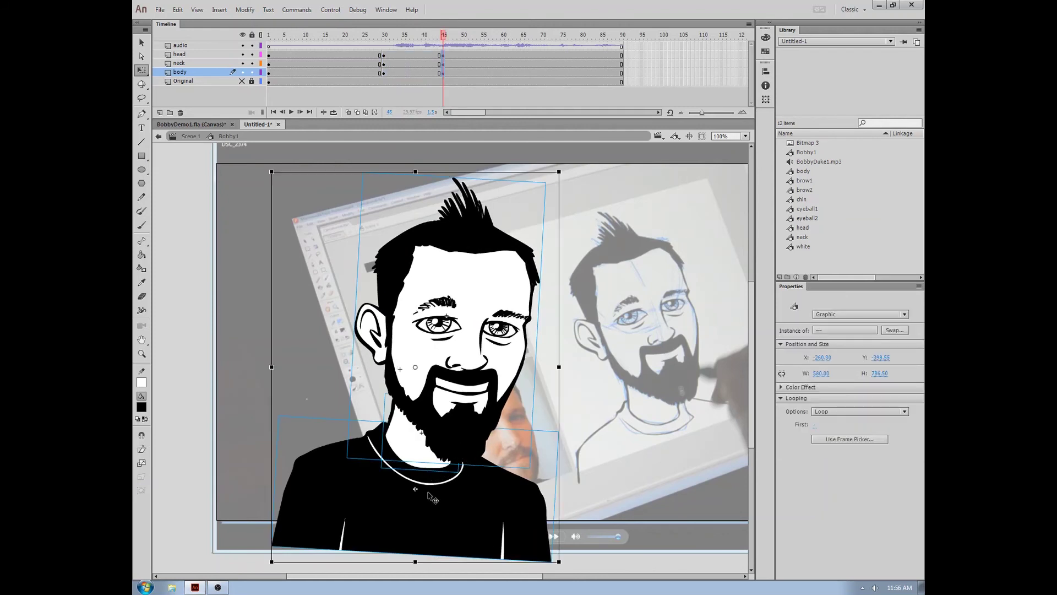
left_click_drag(433, 498, 457, 509)
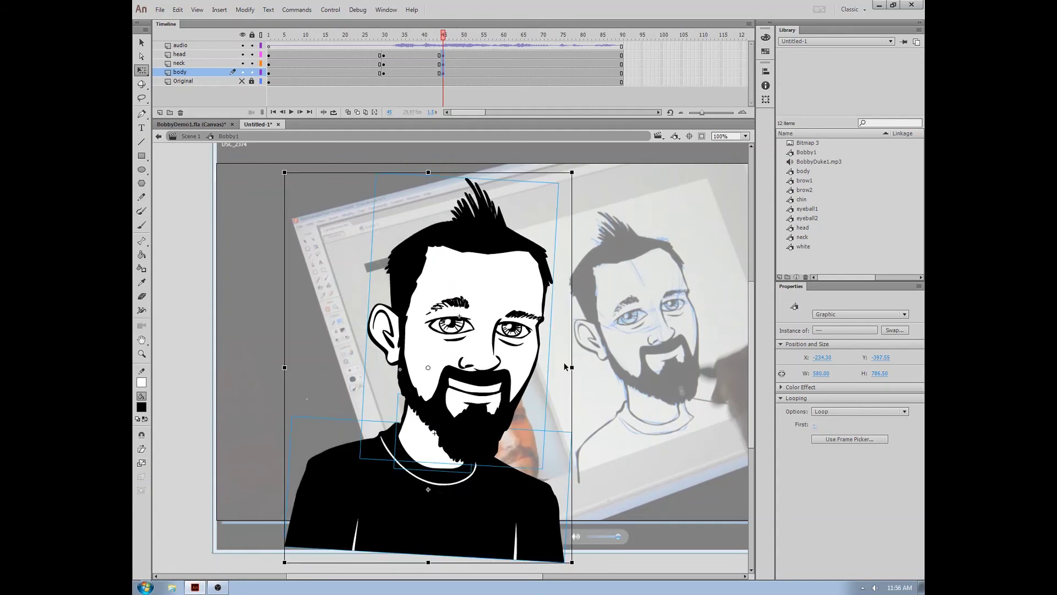
left_click(586, 374)
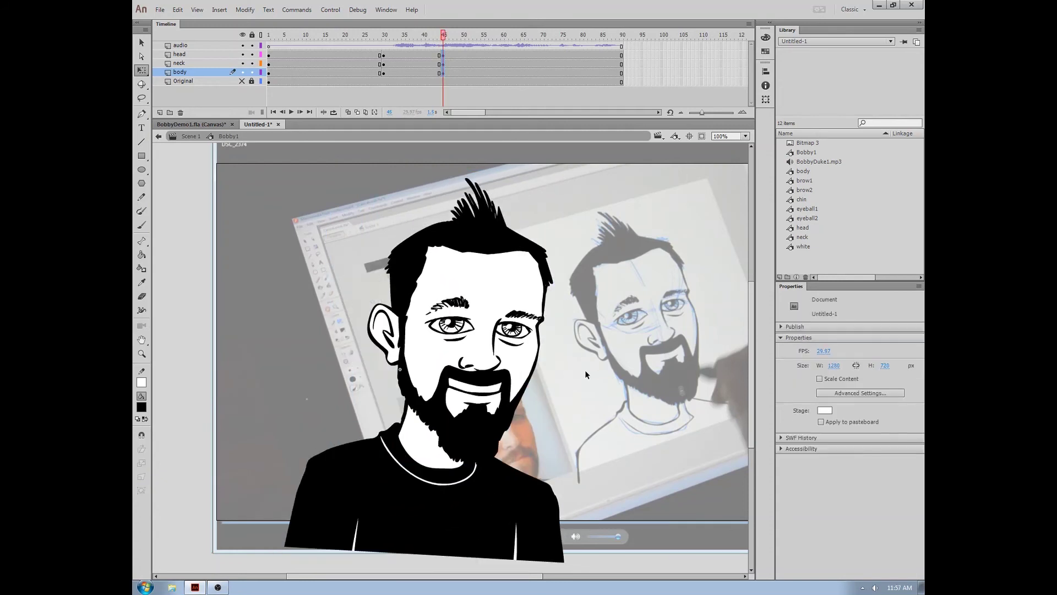
left_click(542, 330)
mouse_move(584, 297)
left_mouse_down()
mouse_move(587, 308)
mouse_move(583, 285)
left_mouse_up()
Add classic tweens across the head, neck and body layers and preview the motion.
left_click_drag(411, 55, 411, 72)
left_click(219, 9)
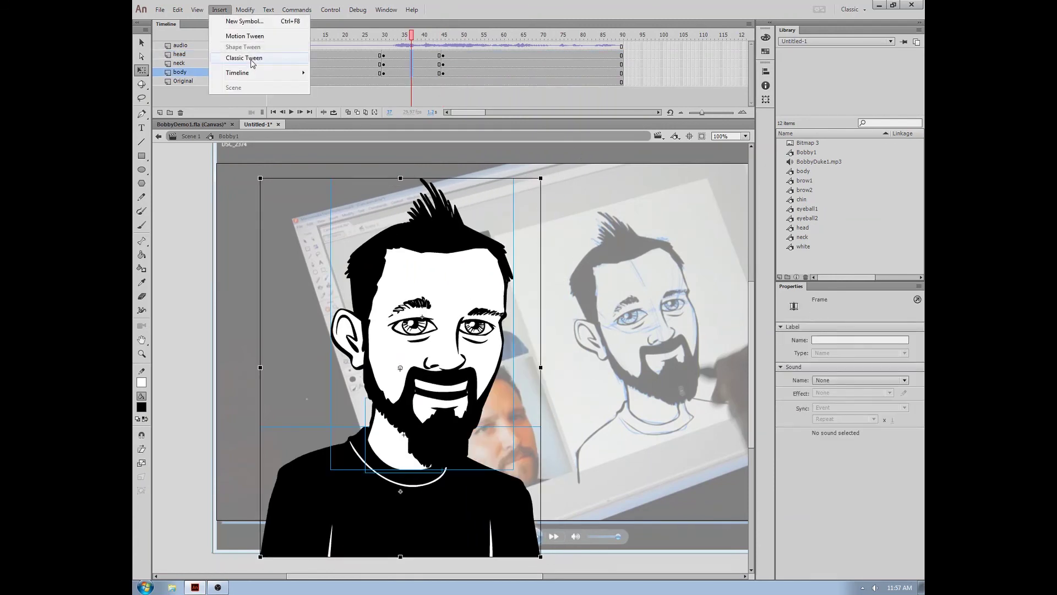
left_click(250, 66)
left_click_drag(413, 39, 450, 43)
Add keyframes at frame 37 on the head, neck and body layers.
left_click(414, 62)
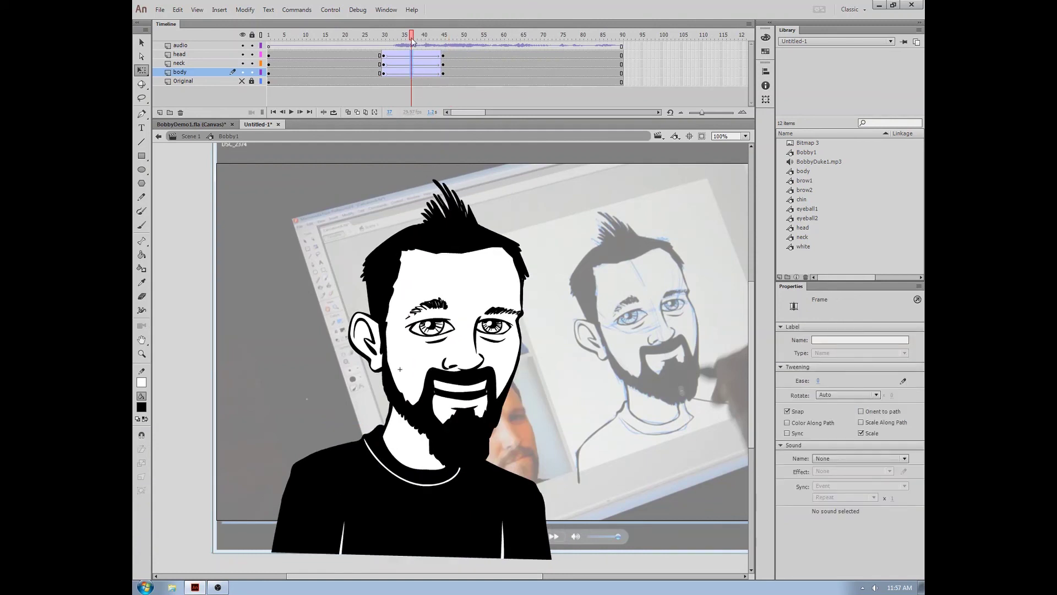
key("F6")
left_click_drag(413, 41, 384, 39)
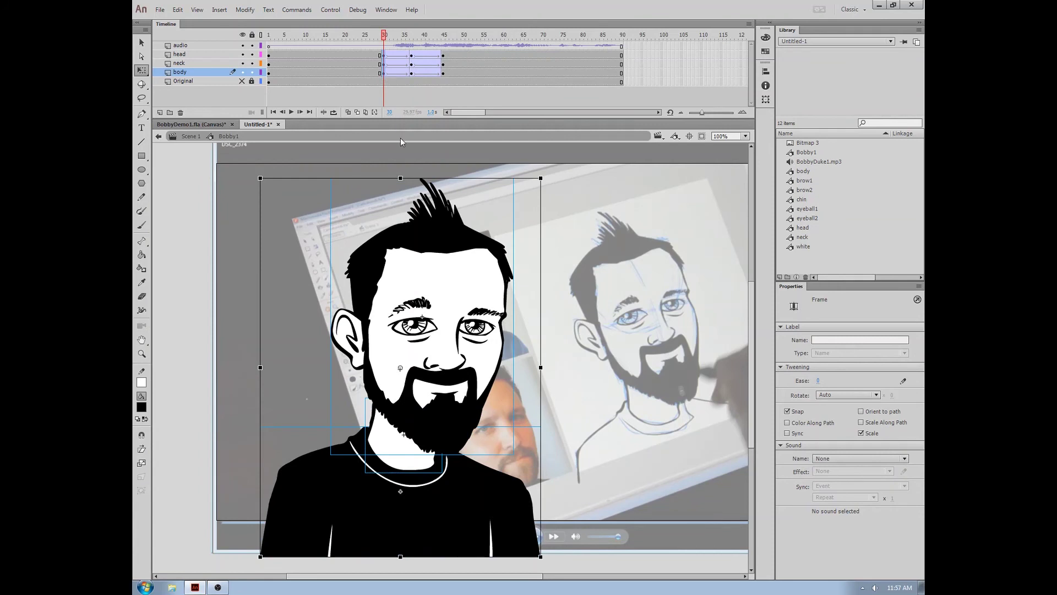
left_click(390, 65)
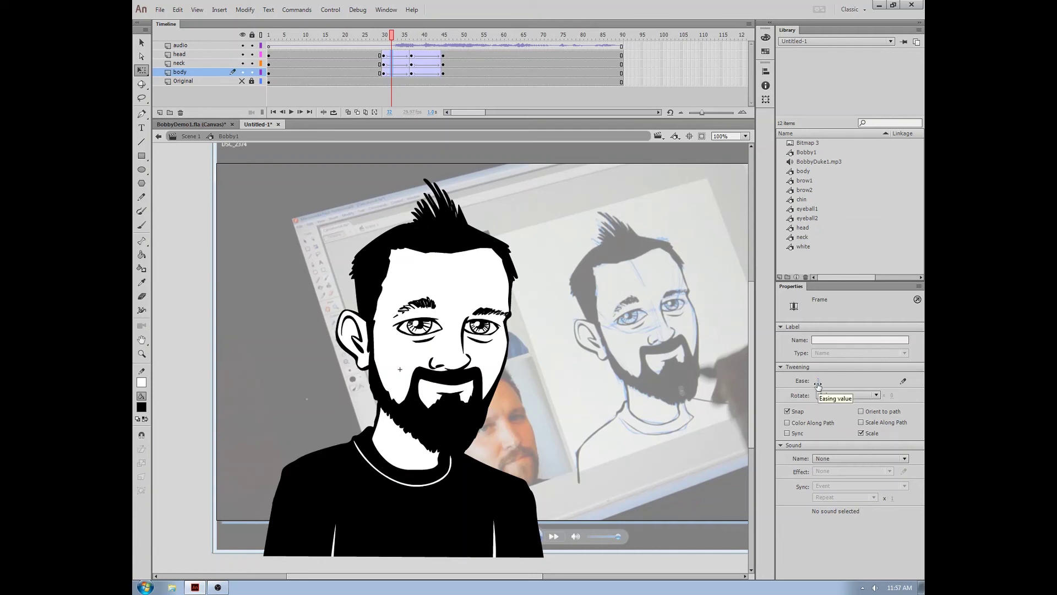
Set Ease -100 on the body tween into frame 37 and Ease 100 on the next, then play back.
left_click_drag(818, 384, 785, 384)
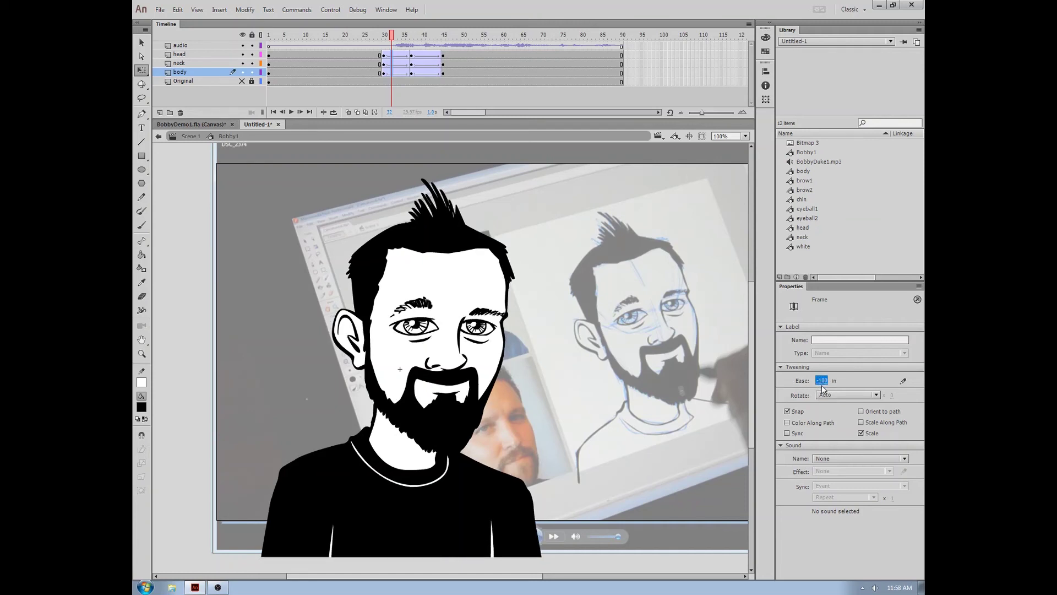
left_click_drag(385, 39, 414, 39)
left_click(419, 67)
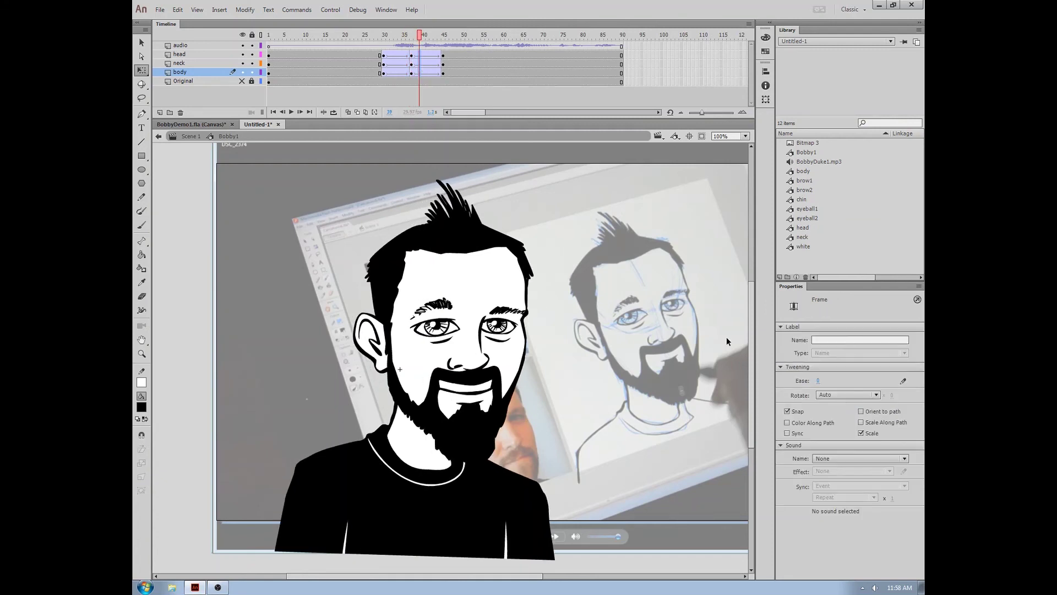
left_click_drag(819, 382, 884, 385)
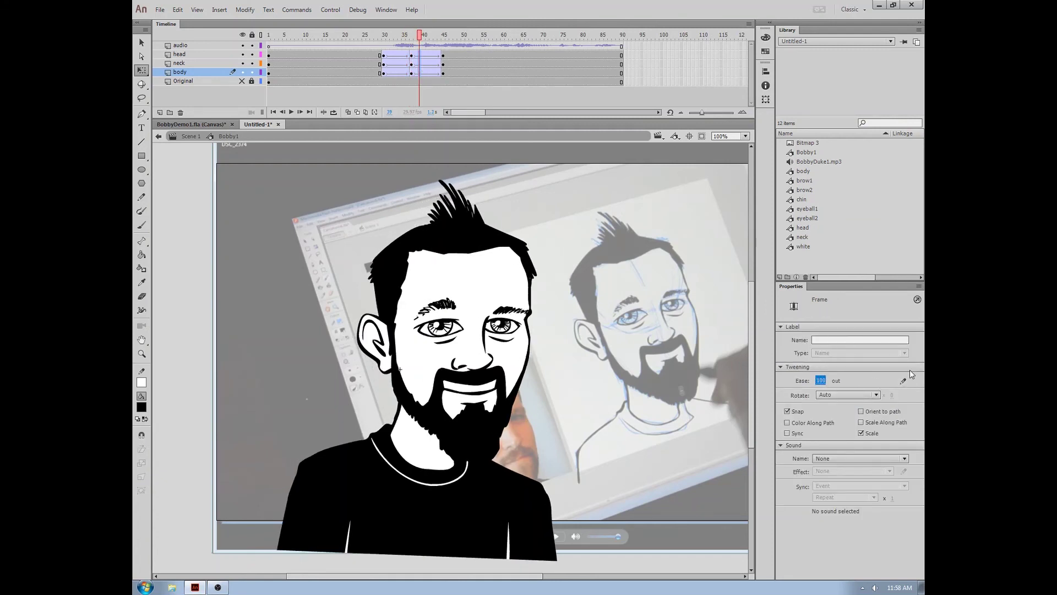
left_click_drag(419, 38, 363, 36)
key("Return")
key("Return")
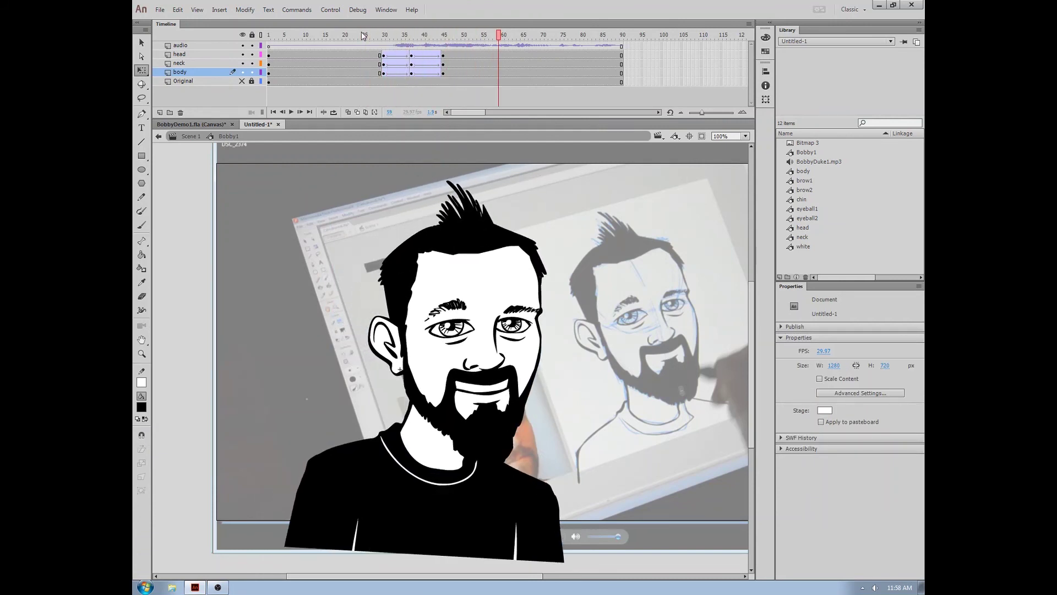
left_click(396, 37)
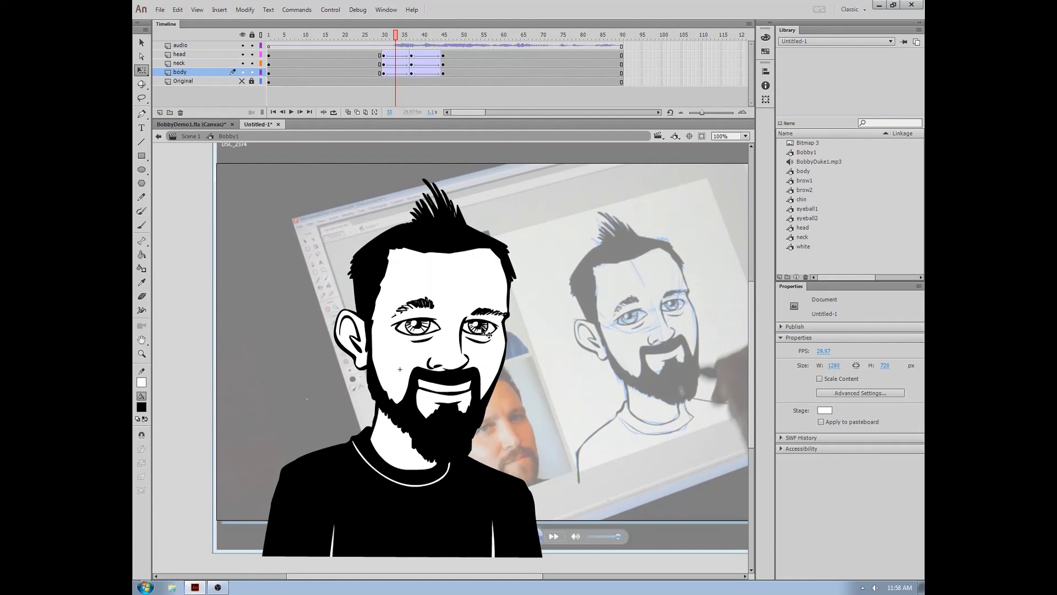
double_click(463, 280)
Keyframe both eyeballs at frame 37 and shift the pupil sideways.
left_click(411, 99)
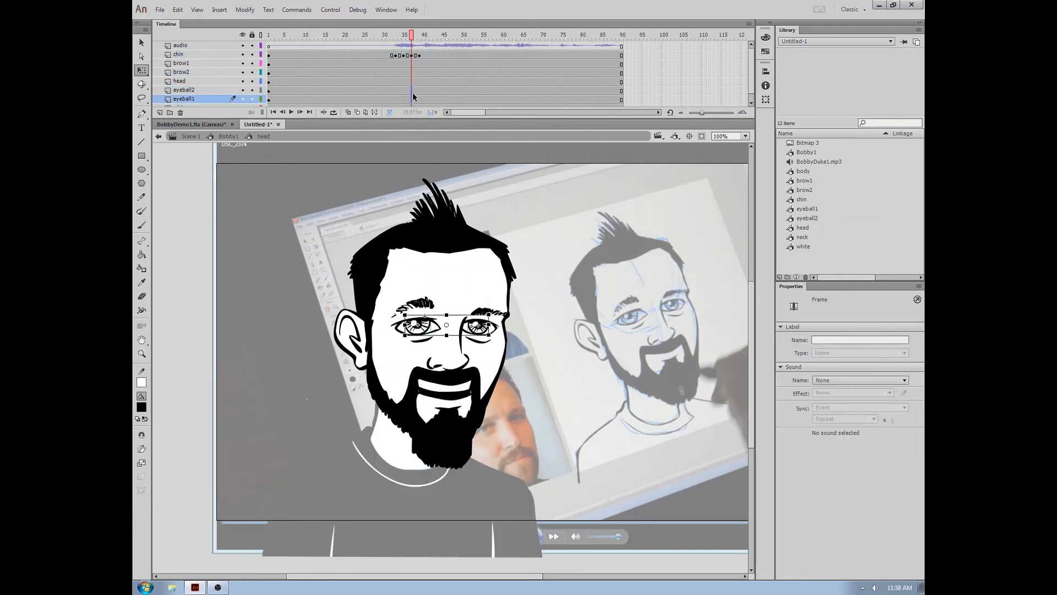
key("F6")
left_click(507, 381)
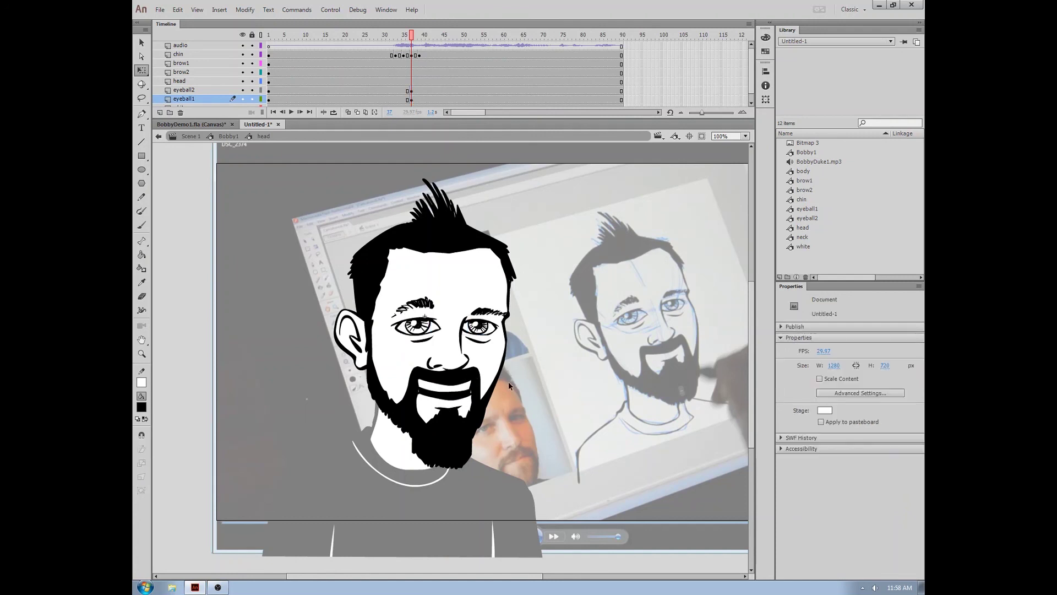
left_click(484, 334)
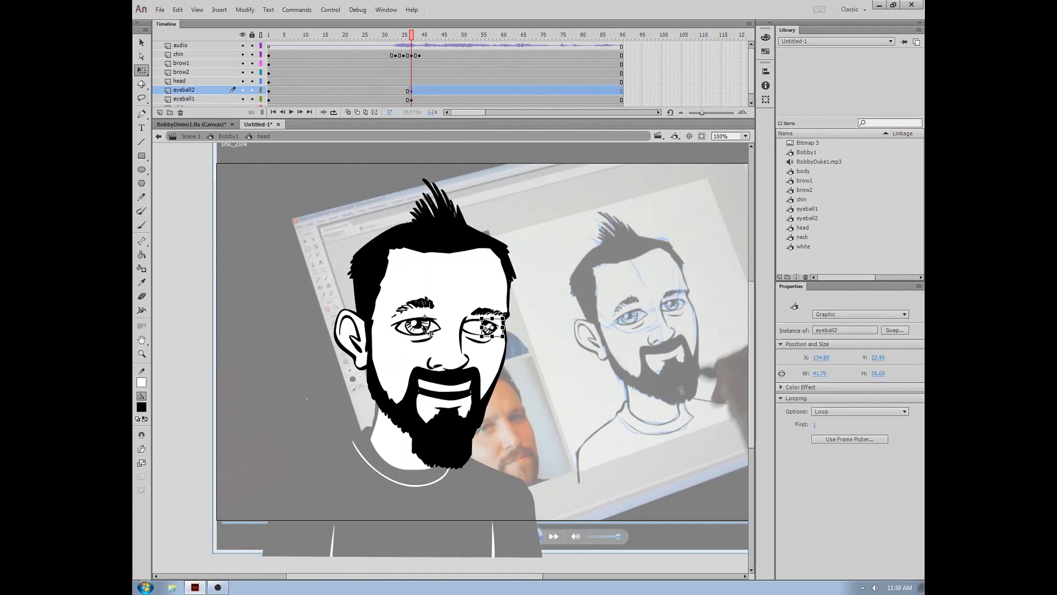
left_click_drag(429, 333, 434, 329)
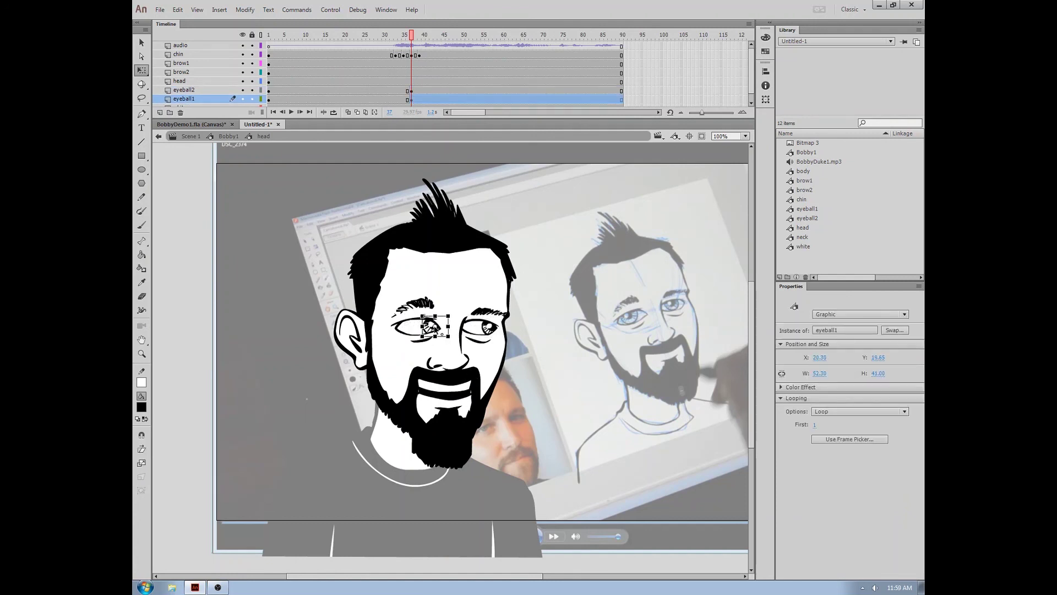
left_click(556, 389)
Add a keyframe for the eyes at frame 36.
key("comma")
key("ctrl+a")
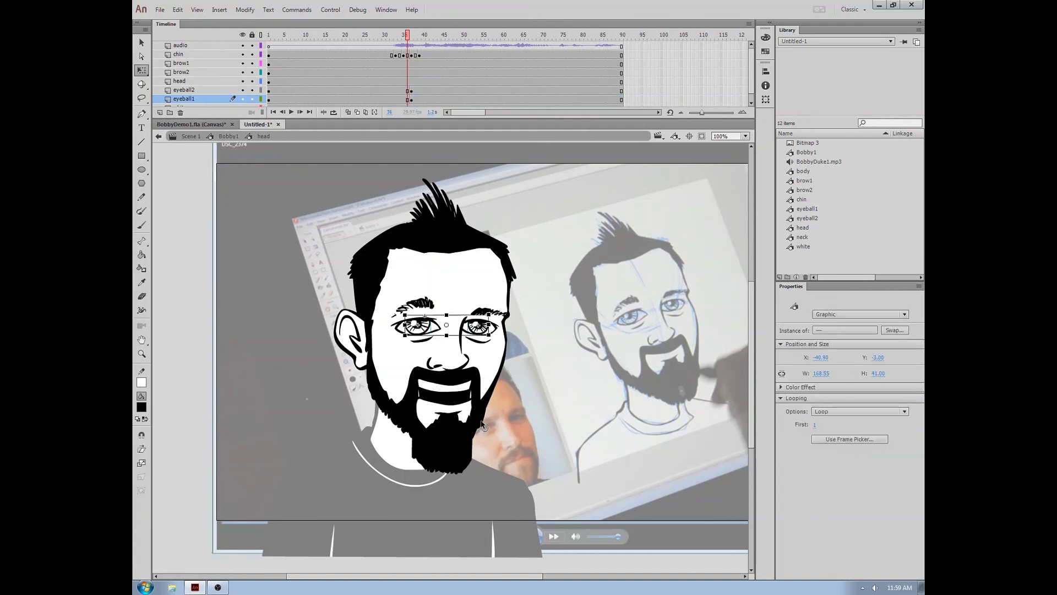
left_click(408, 100)
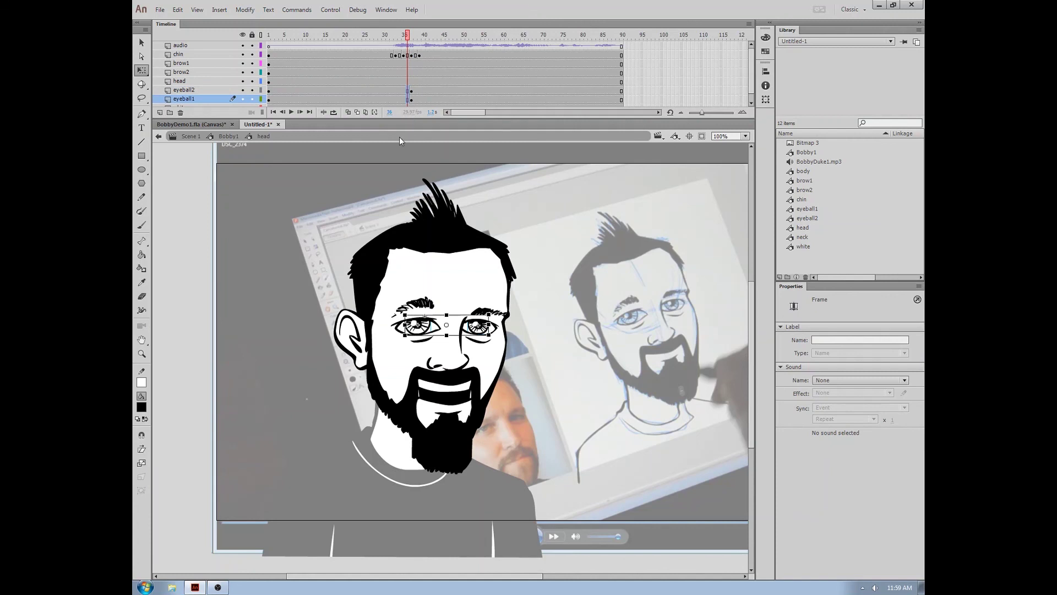
key("F6")
left_click(490, 334)
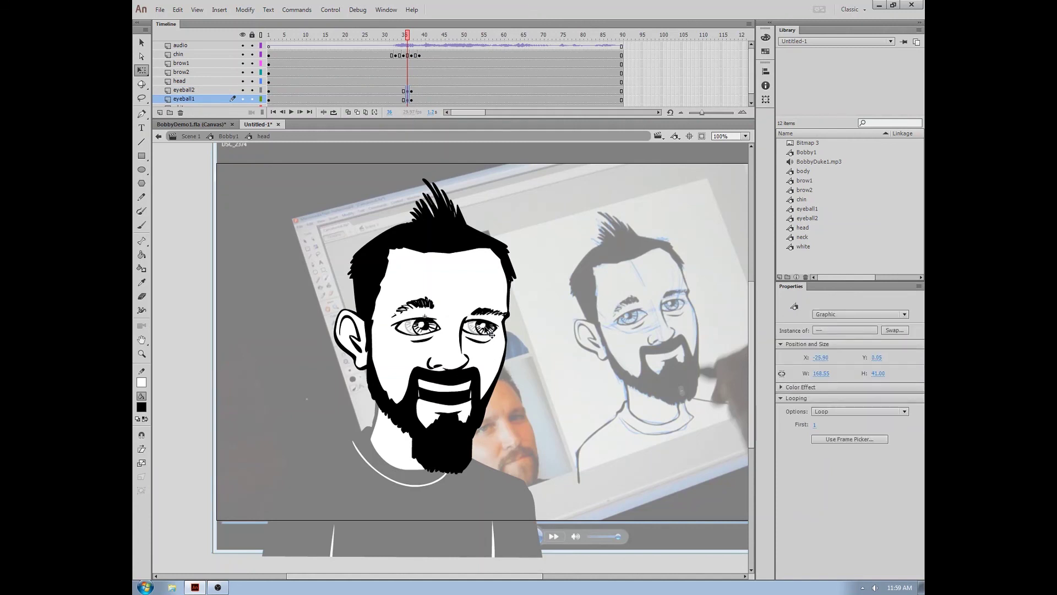
key("ctrl+z")
key("ctrl+z")
key("ctrl+z")
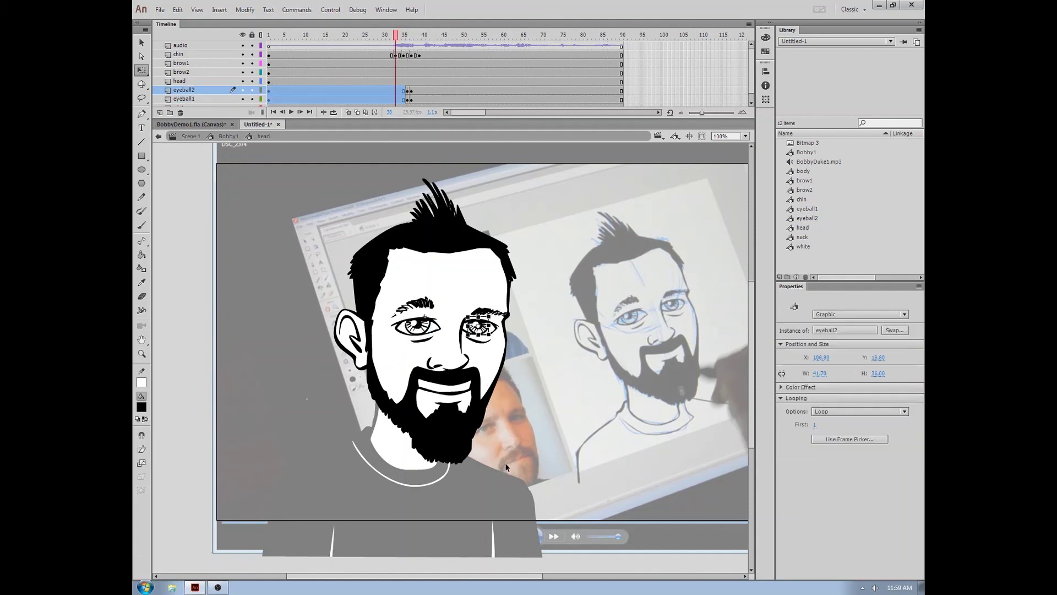
left_click(505, 467)
Play back from around frame 30 to check the eye glance.
left_click(399, 36)
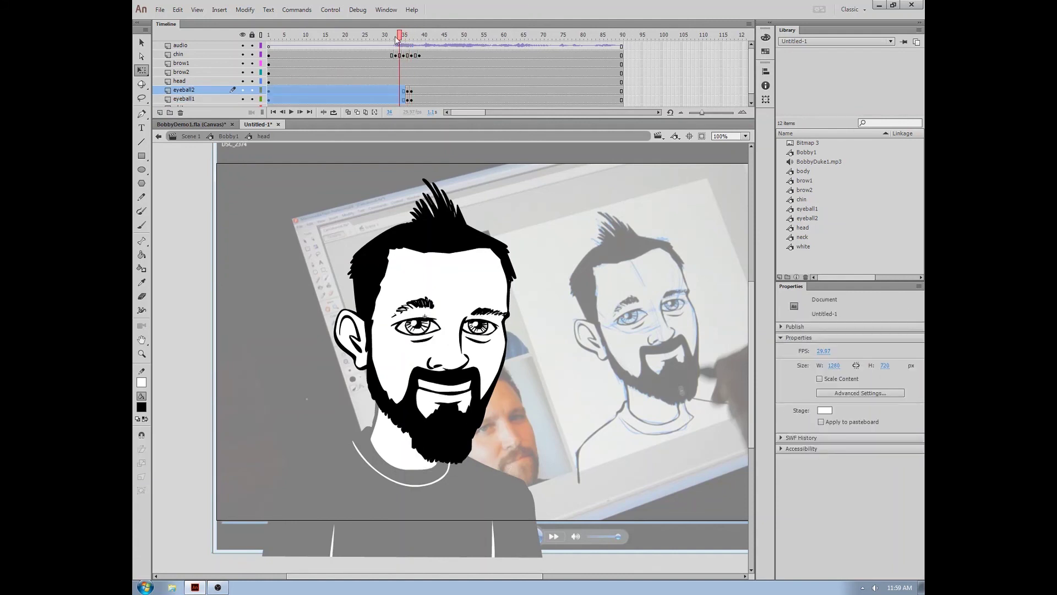
left_click(380, 34)
key("Return")
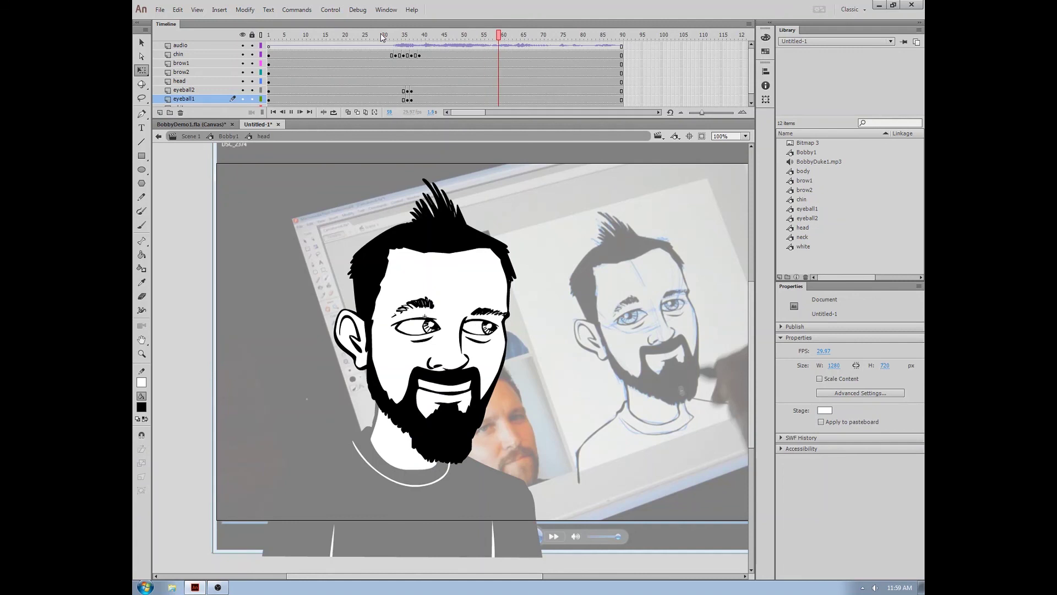
key("Return")
Add keyframes at frame 44 on the brow1 and brow2 layers.
left_click(491, 300)
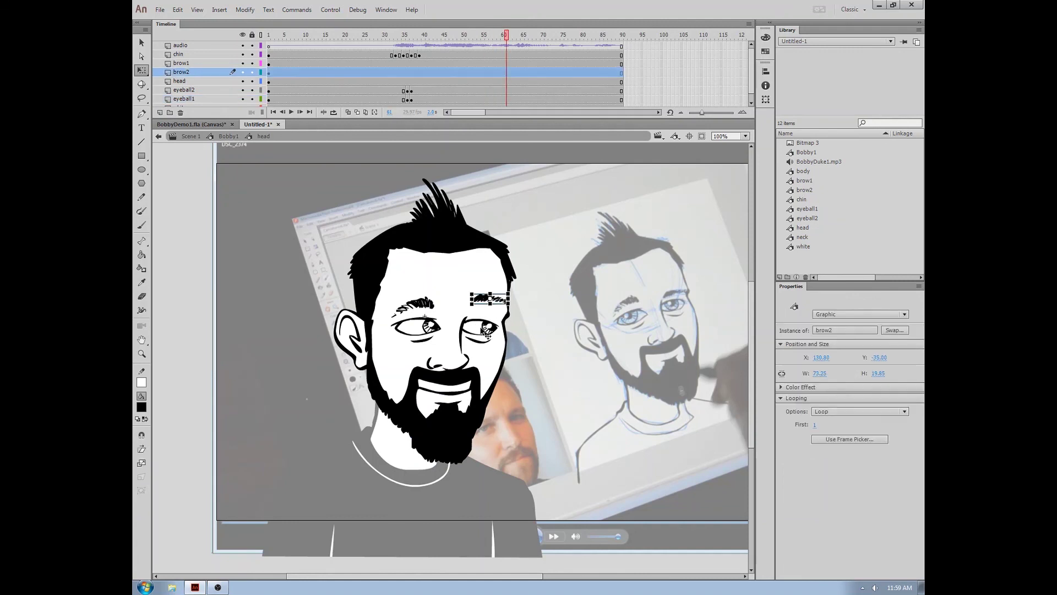
left_click(438, 72)
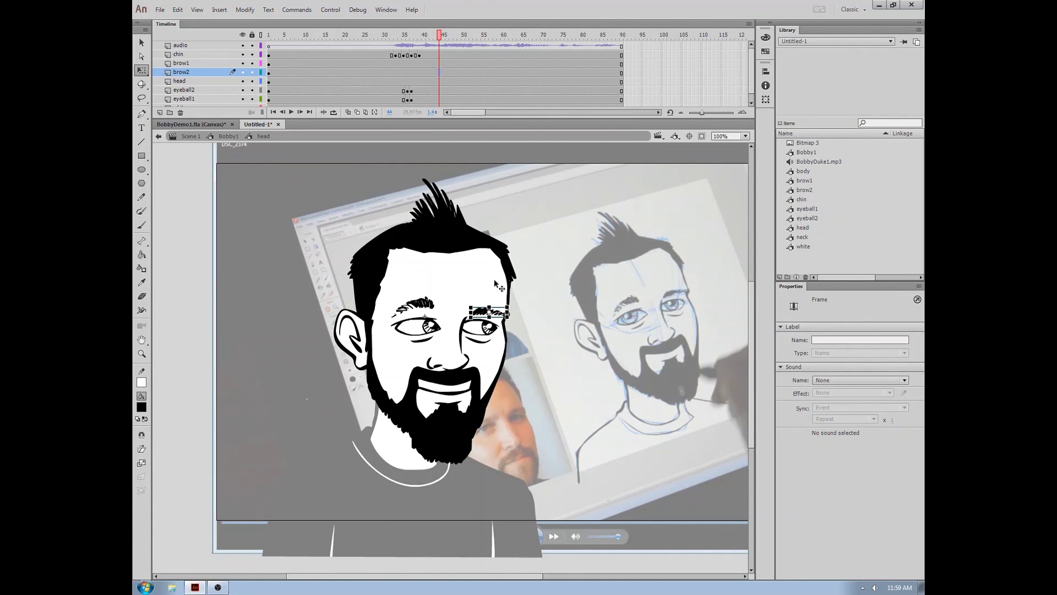
left_click_drag(440, 65, 439, 71)
key("F6")
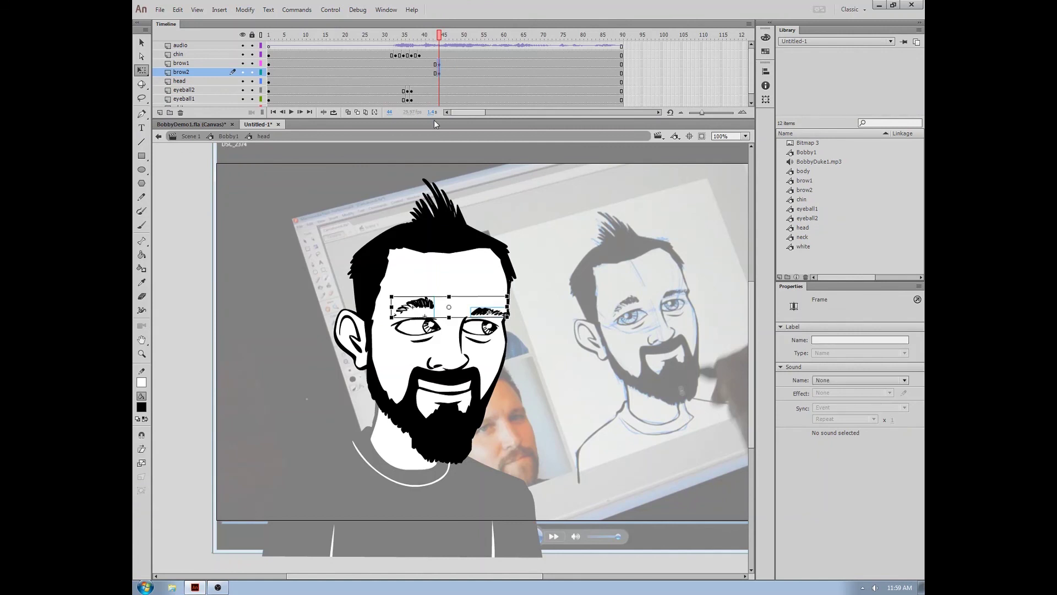
Raise the brow2 eyebrow and tilt both eyebrows into the new pose.
left_click(530, 299)
left_click(490, 313)
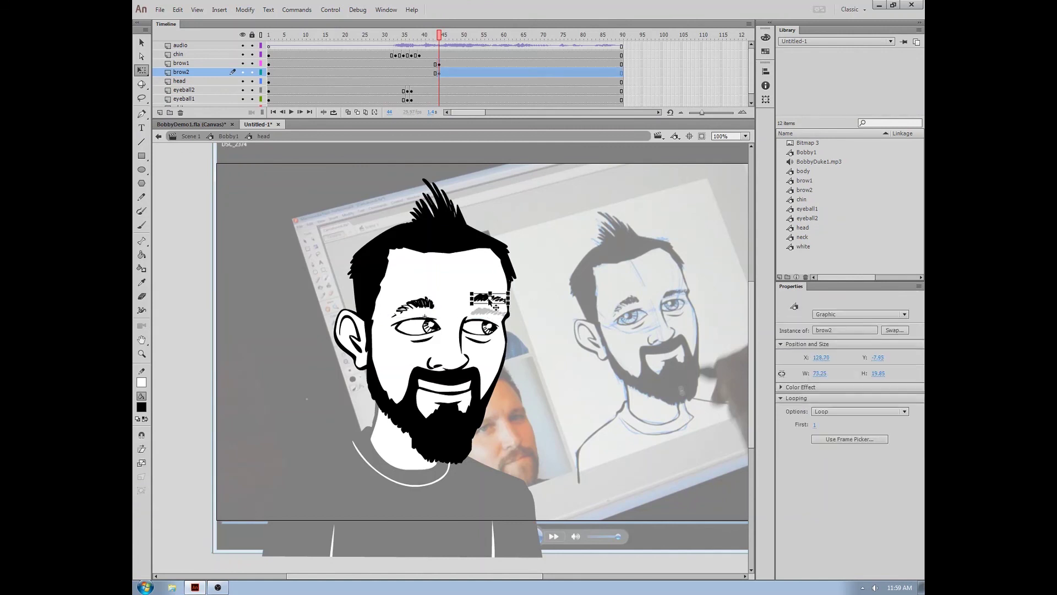
key("shift+Up")
key("shift+Up")
key("shift+Up")
left_click(438, 312)
left_click_drag(439, 312, 435, 322)
left_click(493, 299)
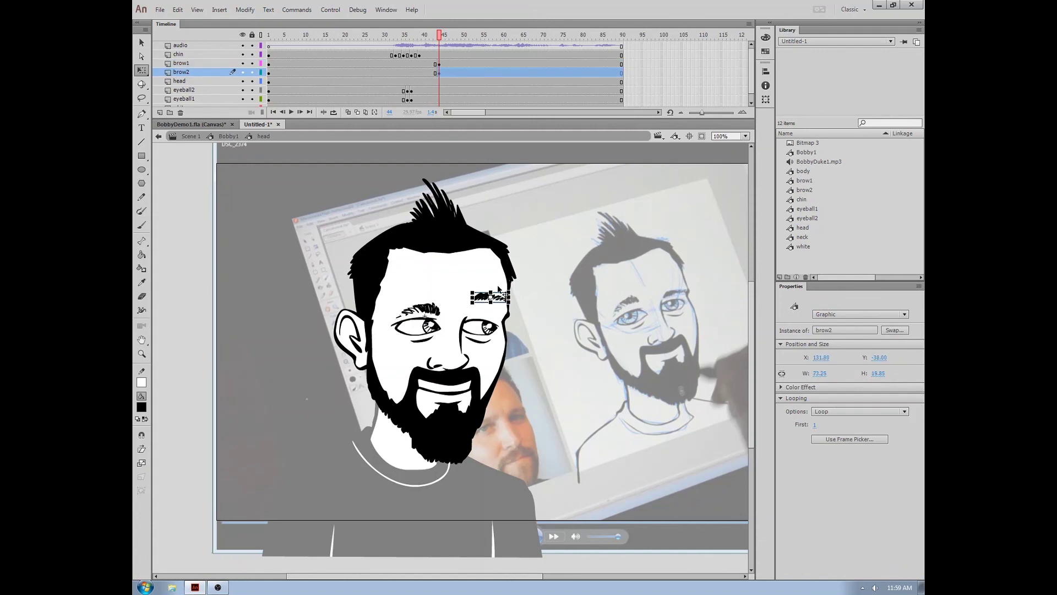
left_click_drag(515, 294, 518, 297)
left_click(502, 412)
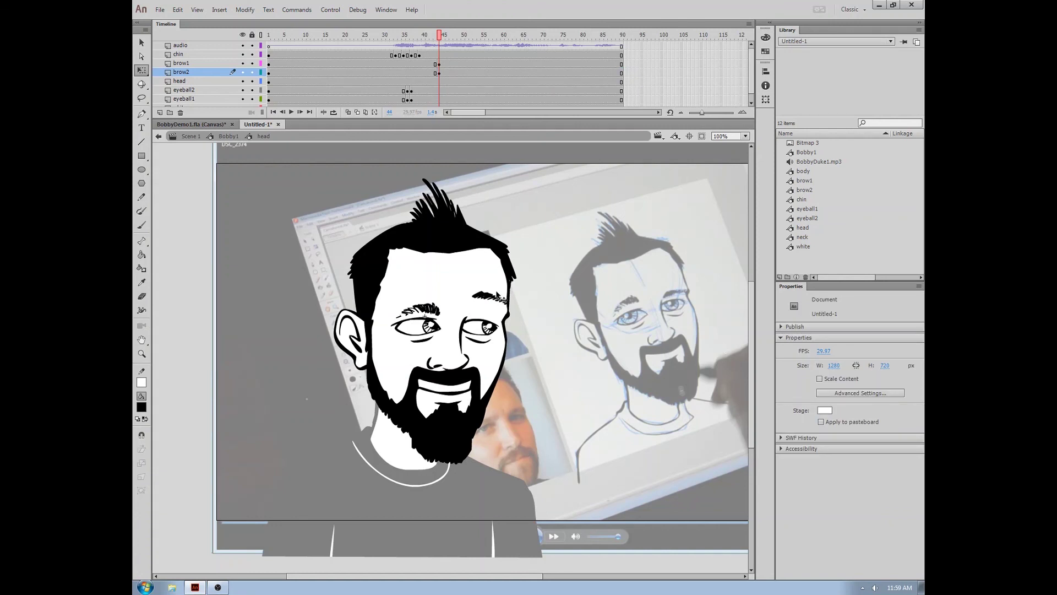
Add a classic tween across the eyebrow frames from 41 to 44 and preview it.
left_click_drag(423, 65, 421, 71)
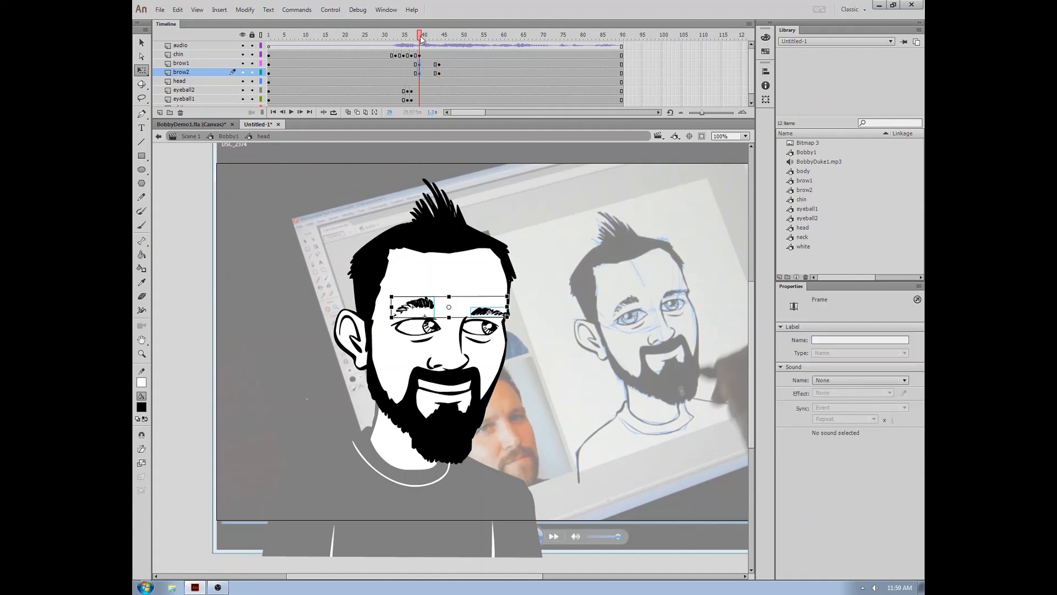
left_click_drag(421, 37, 432, 73)
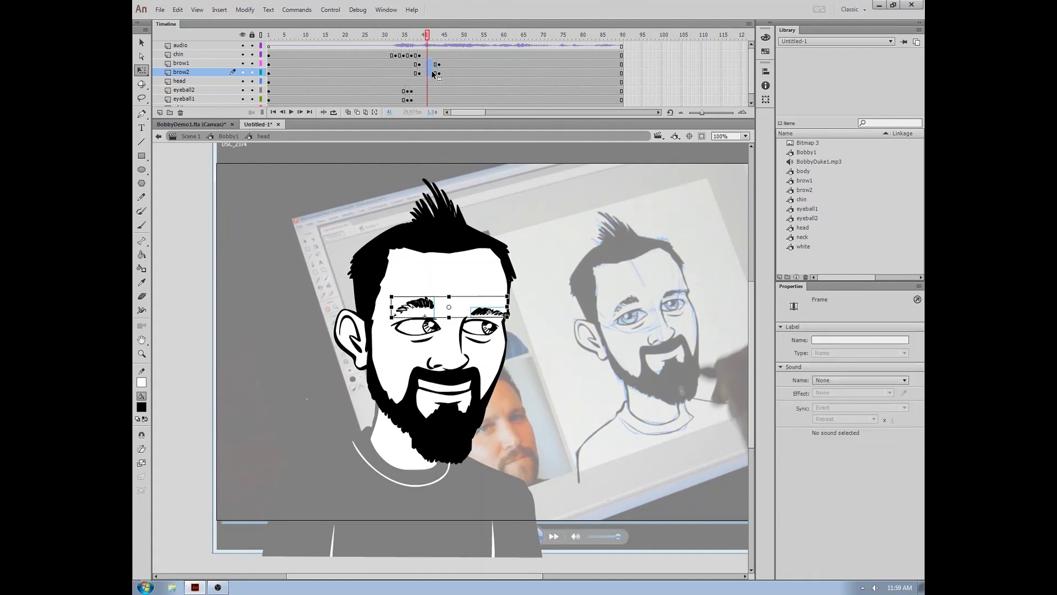
left_click(221, 10)
left_click(242, 58)
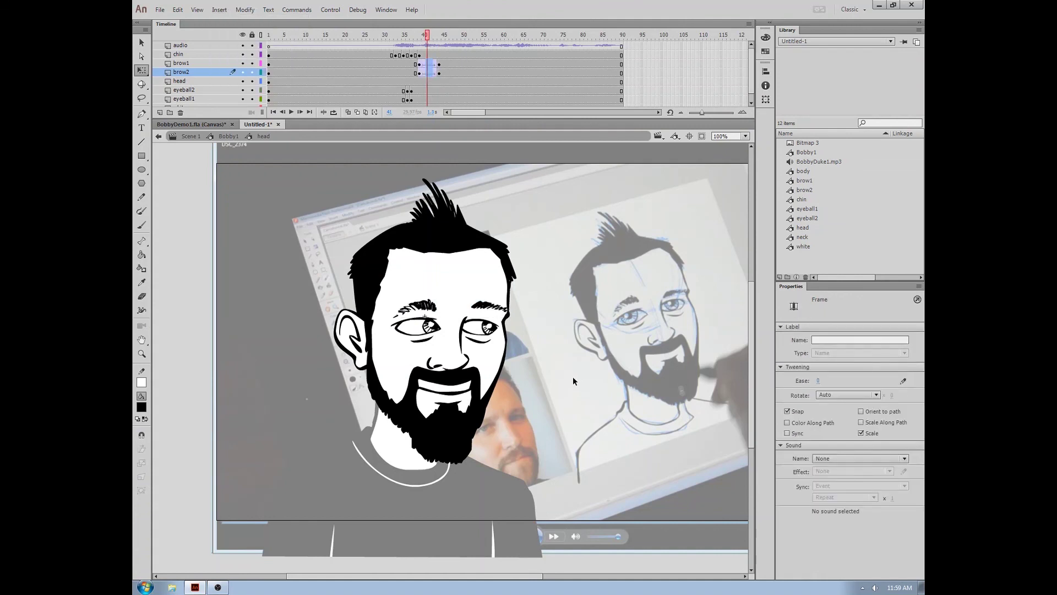
left_click_drag(429, 35, 439, 37)
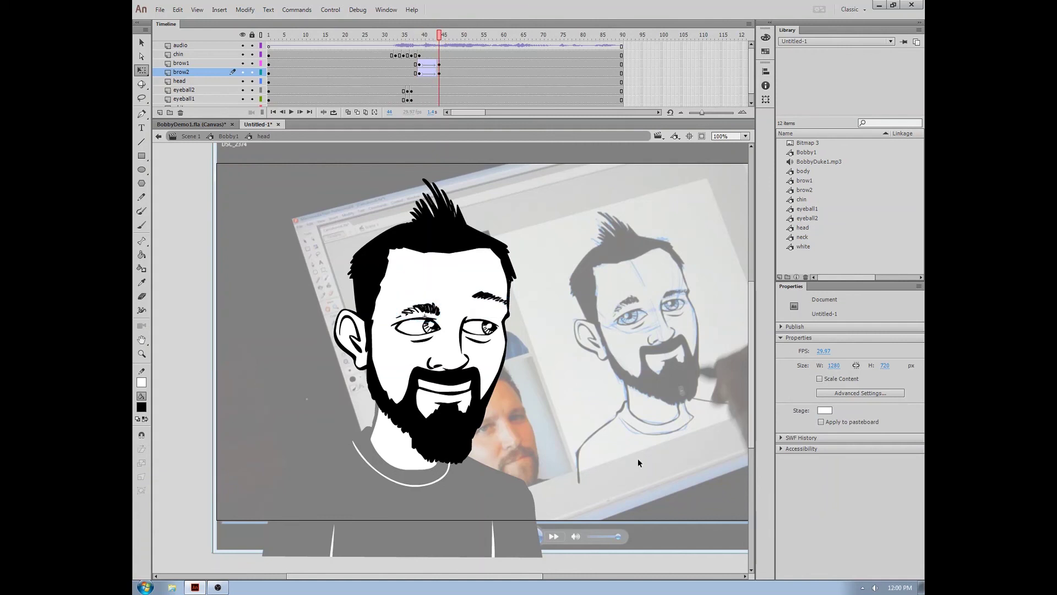
Open BobbyAnim4.fla, enter its BodyComp symbol and play it from frame 28.
double_click(547, 422)
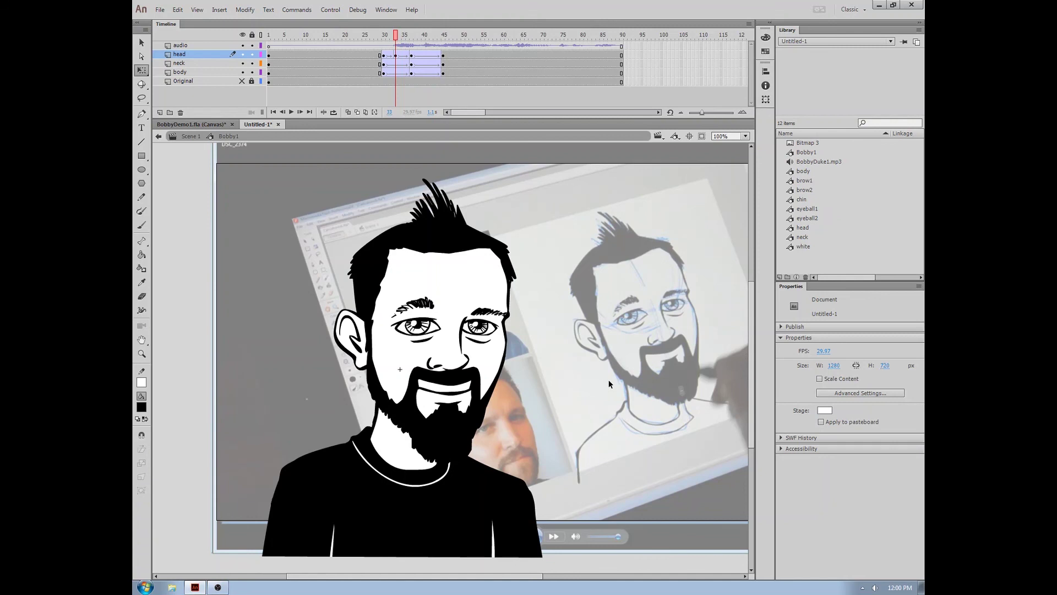
key("ctrl+o")
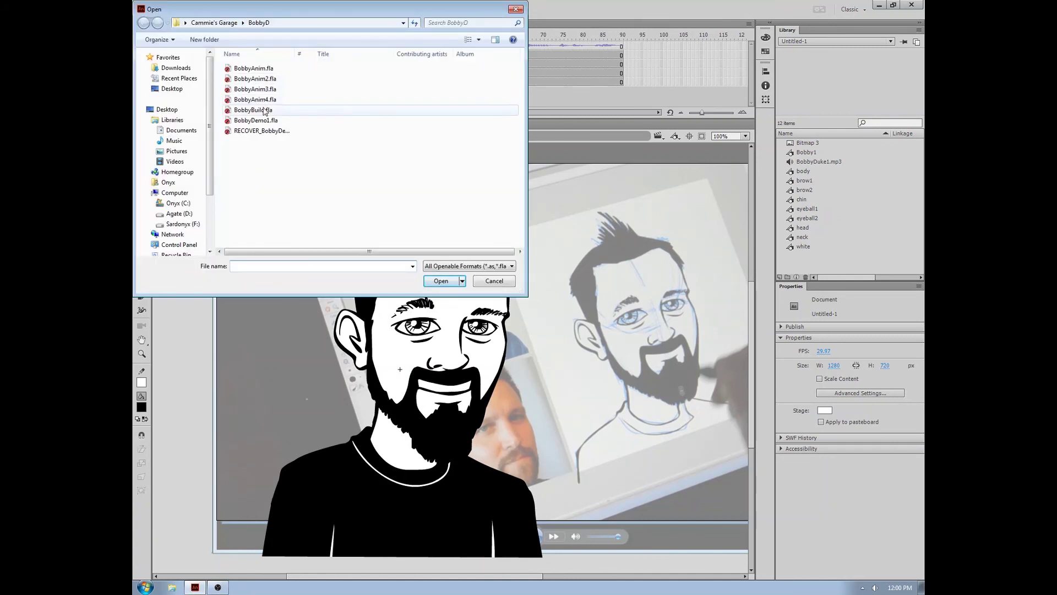
double_click(231, 102)
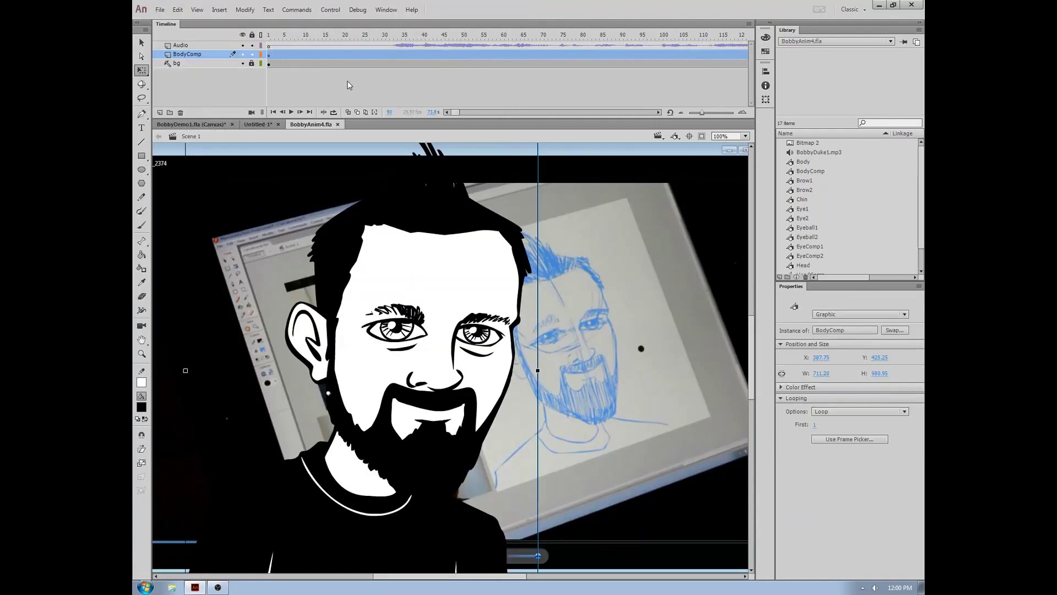
double_click(416, 251)
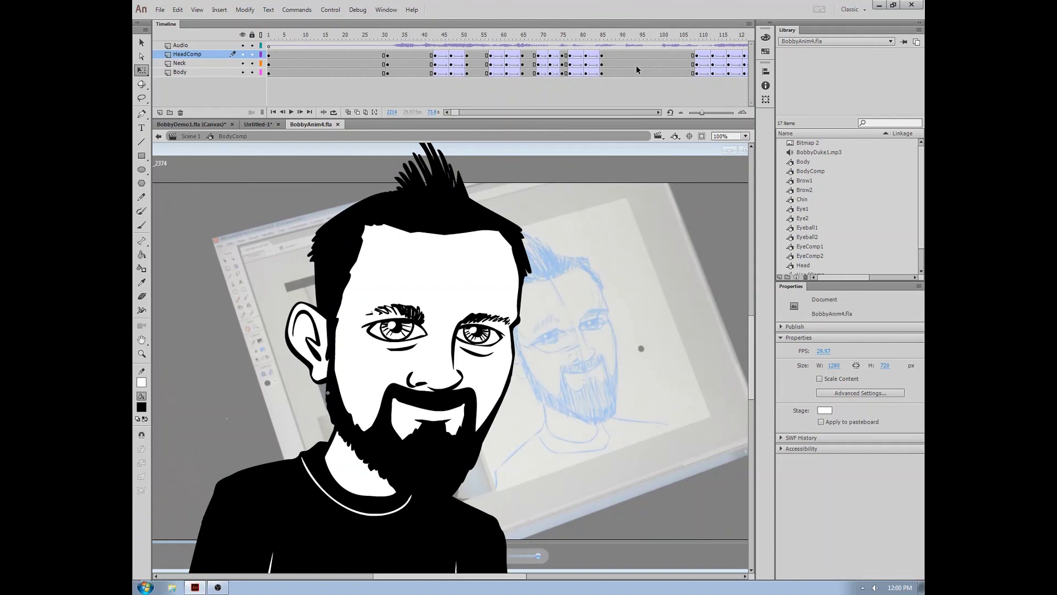
left_click(378, 38)
key("Return")
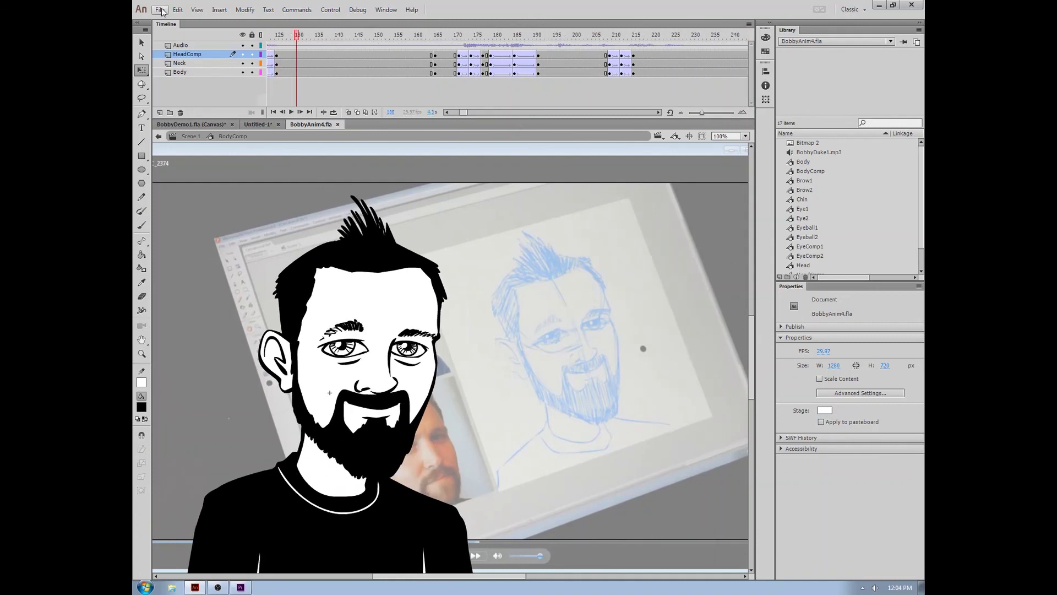
Review Export Video settings for BobbyAnim4.mov (1280×720, generate alpha channel), then cancel.
left_click(163, 12)
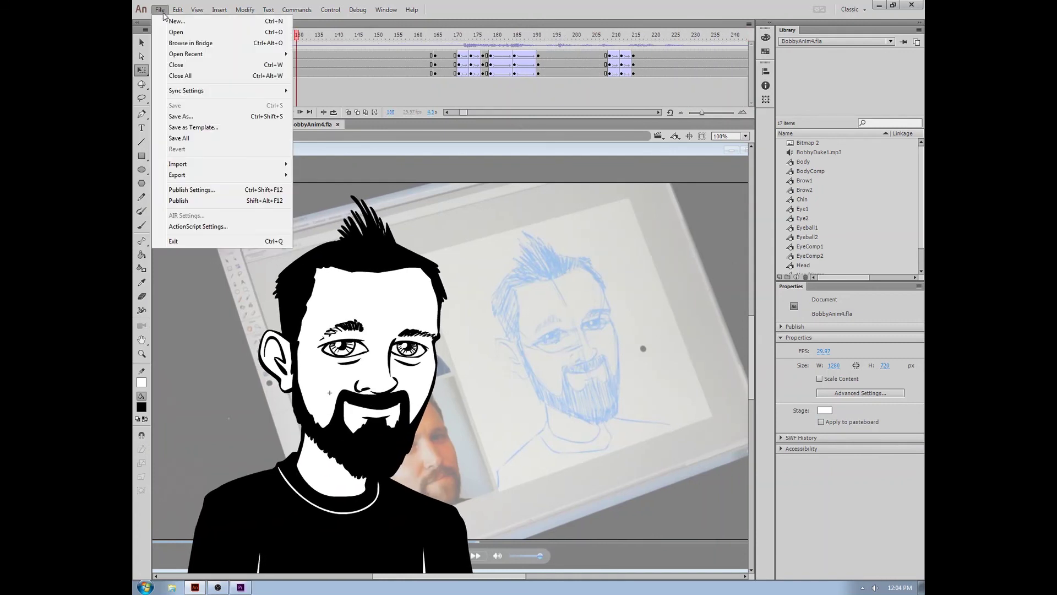
mouse_move(229, 177)
left_click(356, 213)
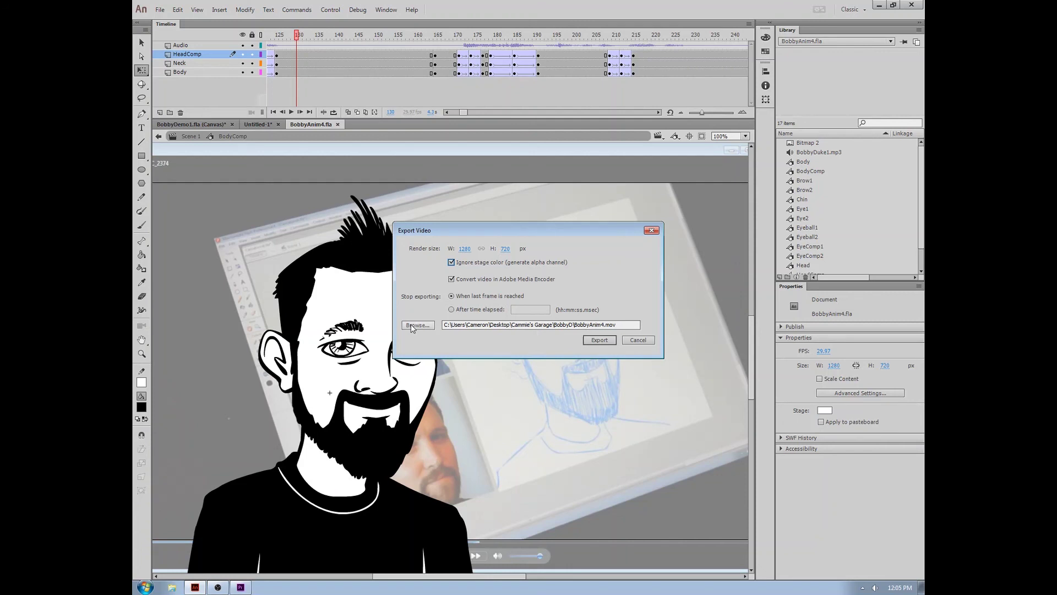
left_click(633, 339)
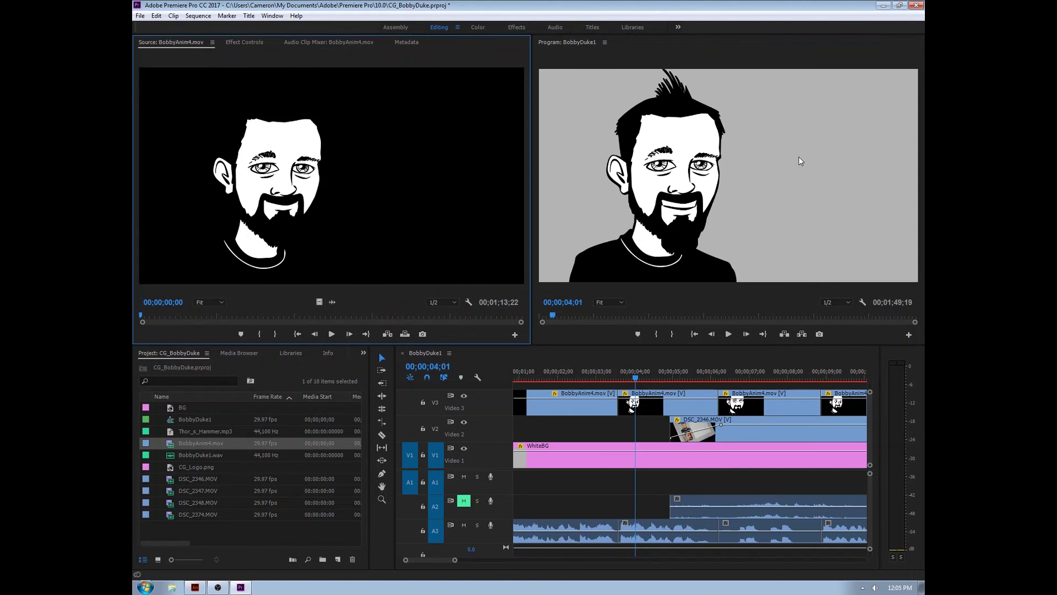
Jump to 00;00;05;26 and 00;00;06;26 to check the cartoon over the DSC_2346 footage.
left_click(706, 378)
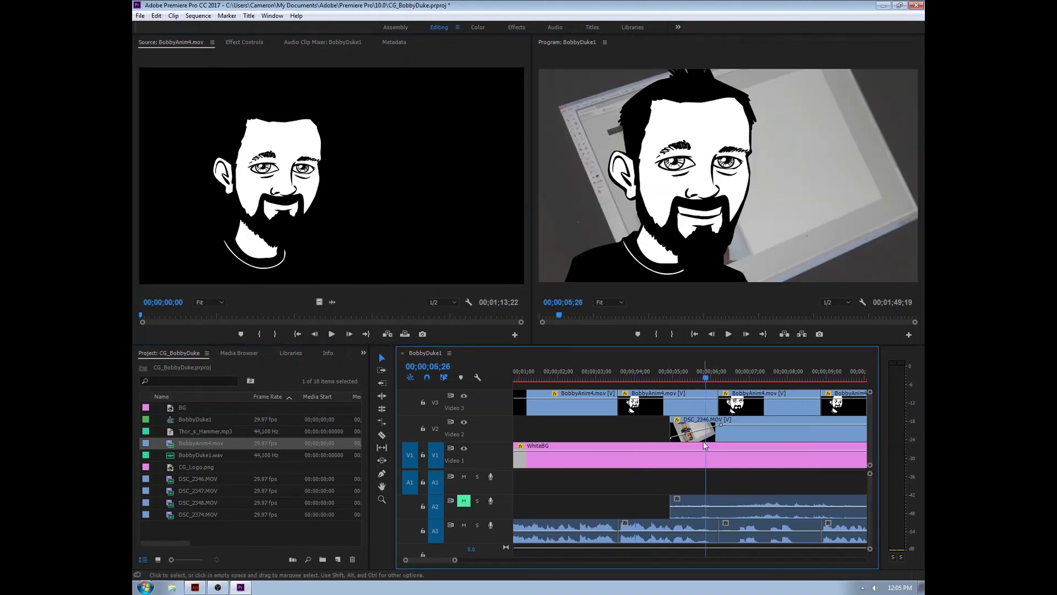
left_click(745, 378)
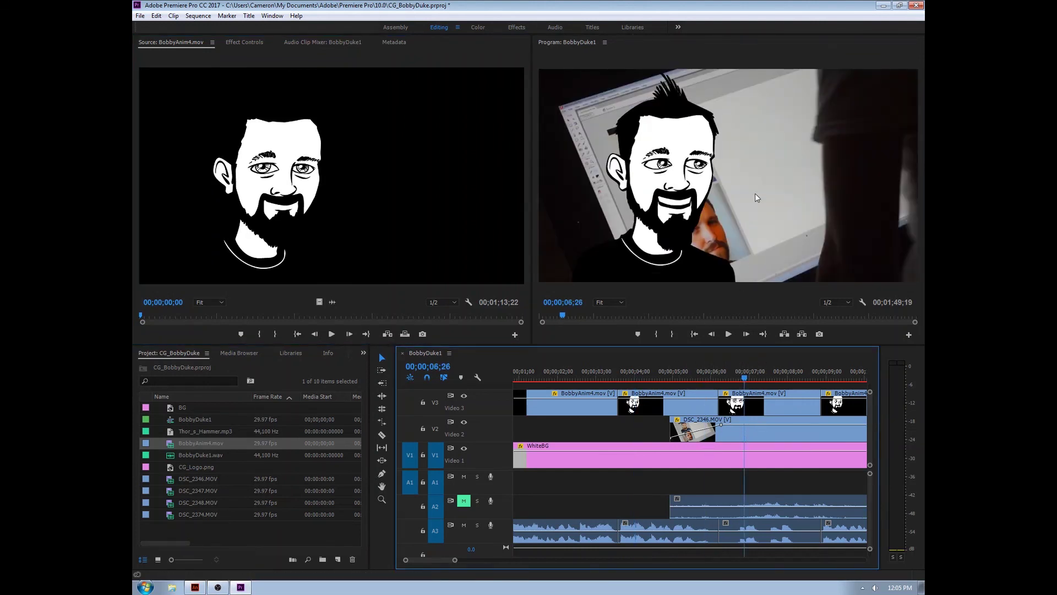